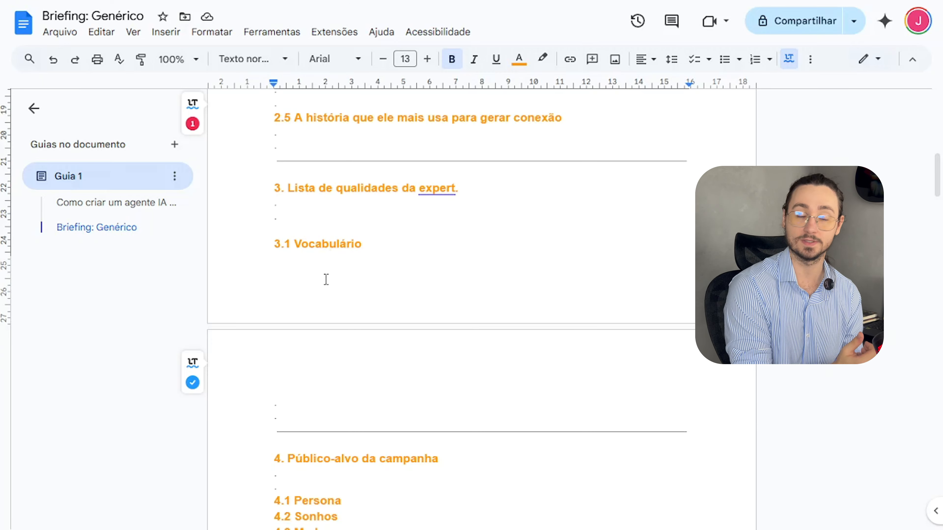
# Review the briefing template's expert qualities section and section 4, Público-alvo da campanha, including Persona, Sonhos and Medos
pyautogui.scroll(2, 334, 280)
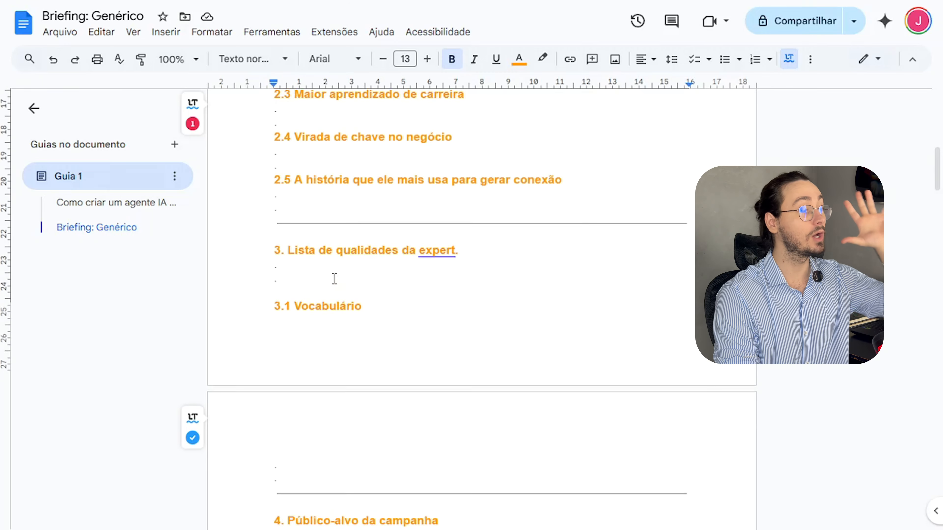
pyautogui.scroll(-2, 356, 269)
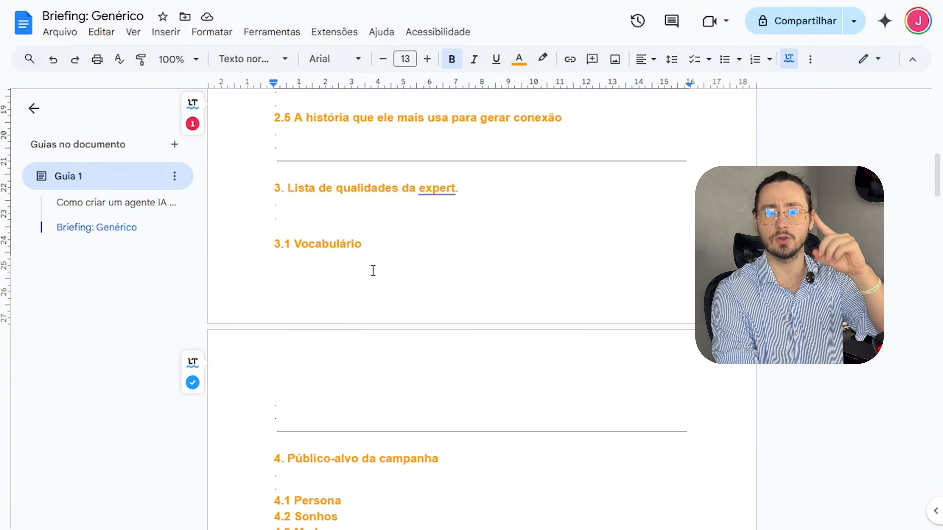
pyautogui.scroll(-4, 370, 271)
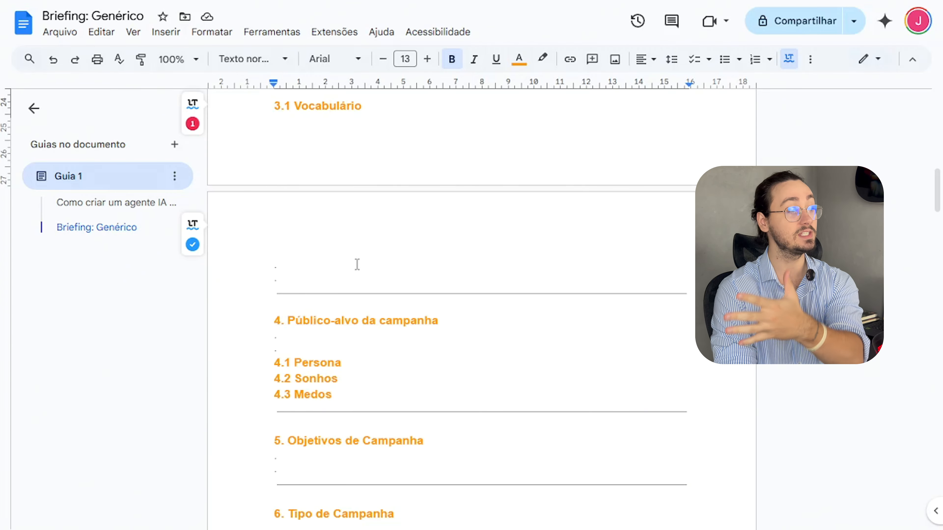
pyautogui.scroll(-2, 349, 259)
pyautogui.scroll(-2, 346, 259)
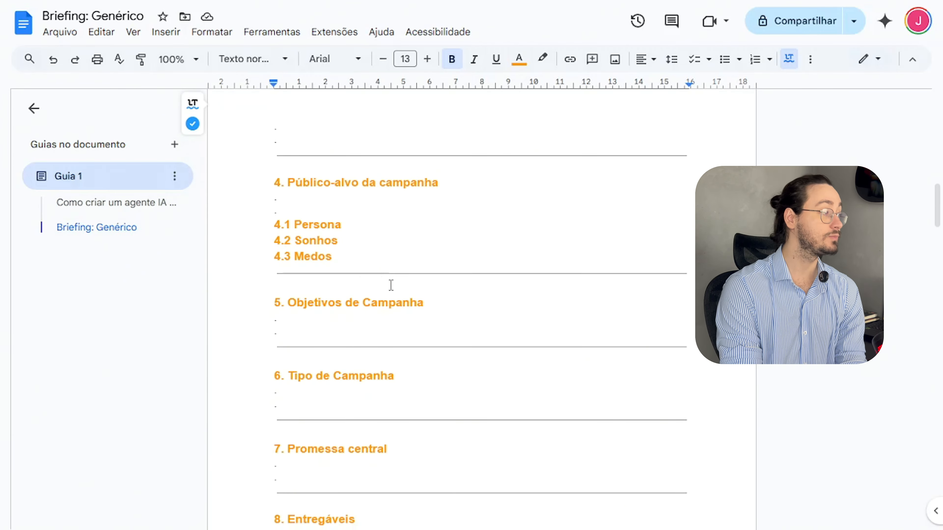
pyautogui.moveTo(390, 284); pyautogui.dragTo(278, 184)
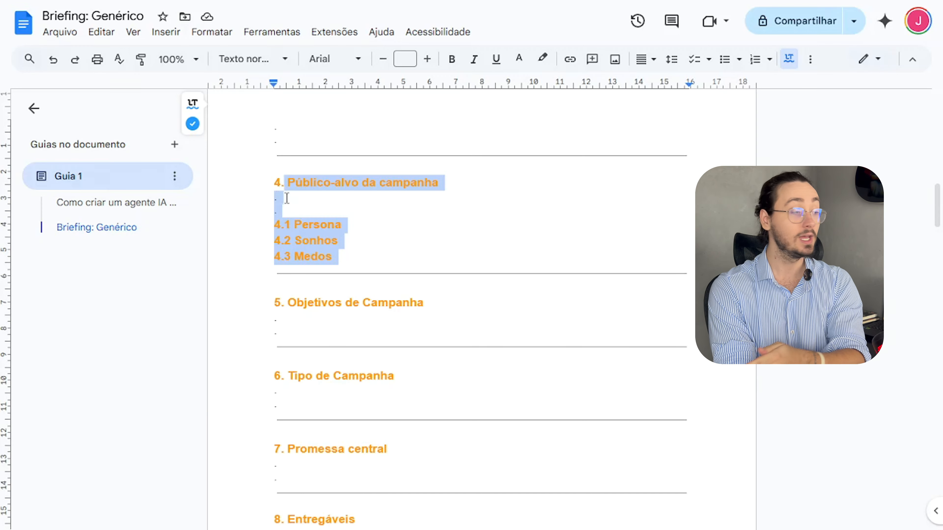
pyautogui.moveTo(286, 199); pyautogui.dragTo(350, 216)
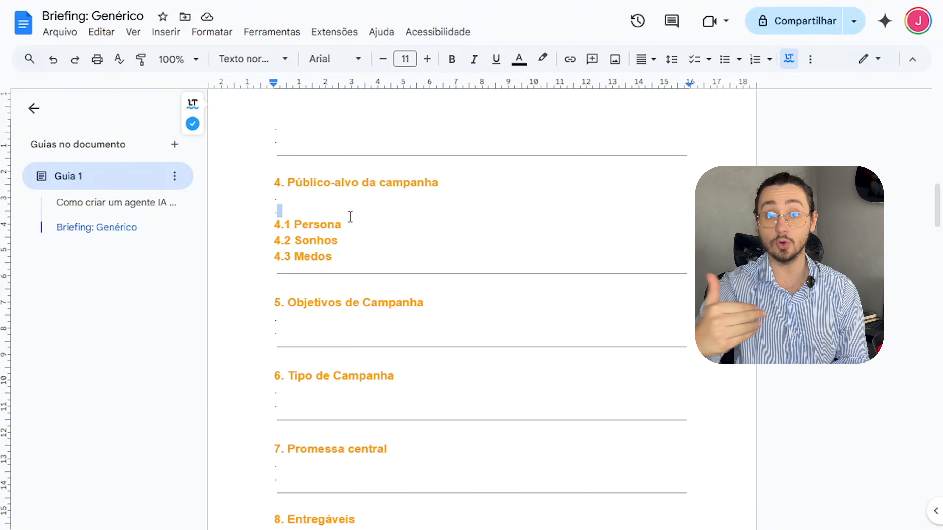
pyautogui.moveTo(364, 255); pyautogui.dragTo(250, 234)
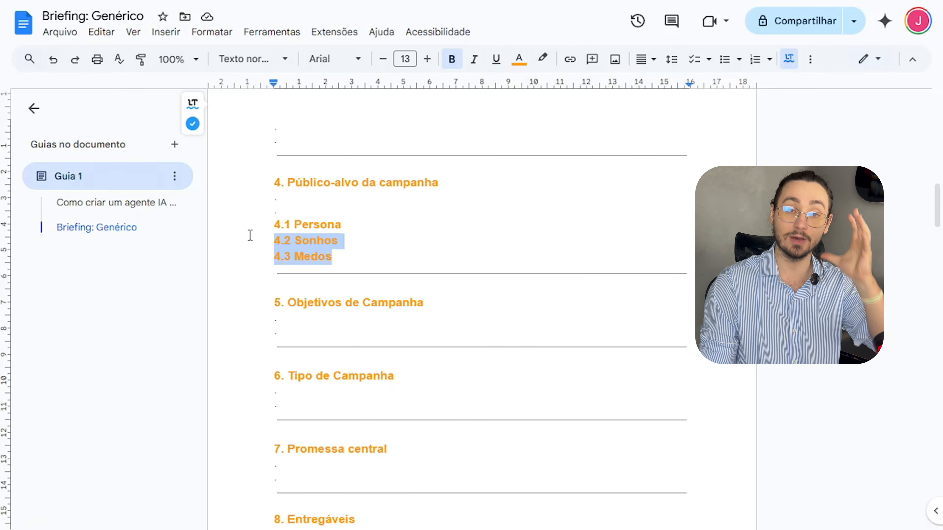
pyautogui.click(251, 235)
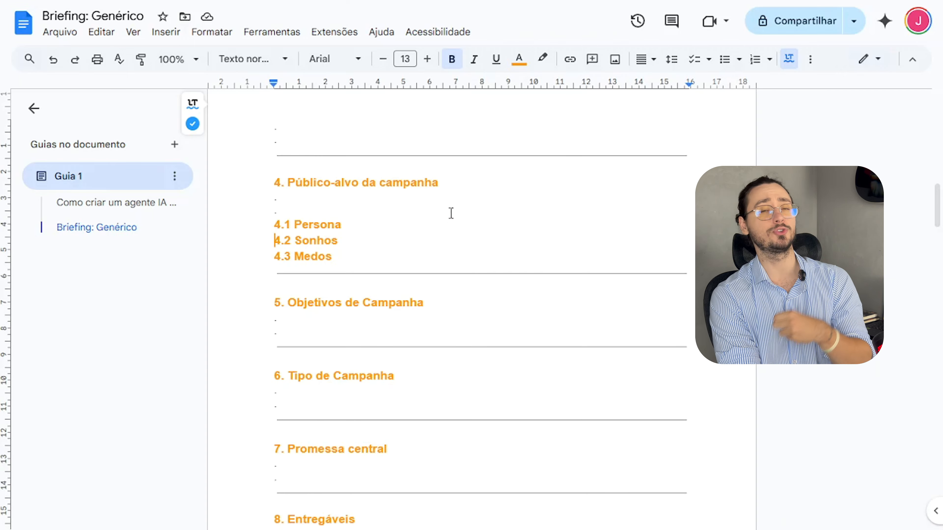
# Examine the briefing sections Objetivos de Campanha, Tipo de Campanha and Promessa central, highlighting each one while reading
pyautogui.scroll(-1, 433, 237)
pyautogui.scroll(-2, 434, 255)
pyautogui.moveTo(427, 237); pyautogui.dragTo(228, 207)
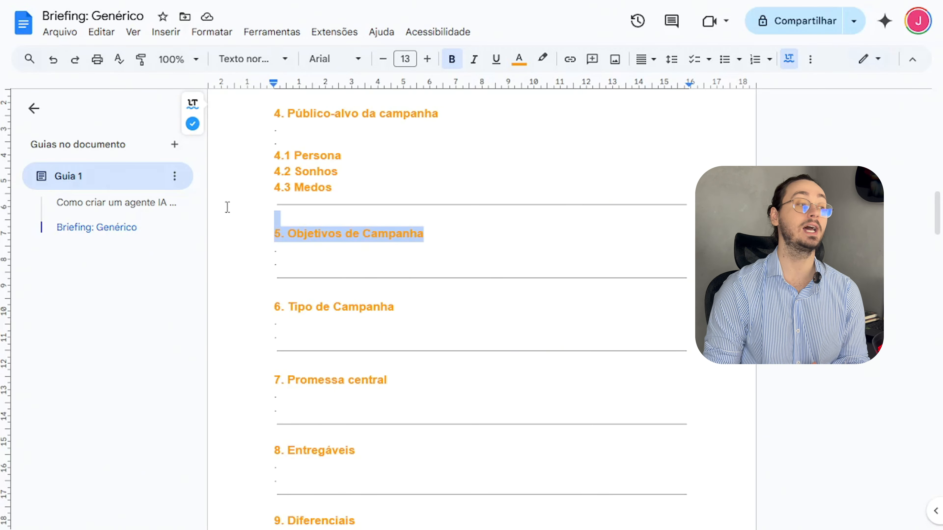
pyautogui.scroll(-2, 227, 207)
pyautogui.moveTo(270, 277); pyautogui.dragTo(240, 223)
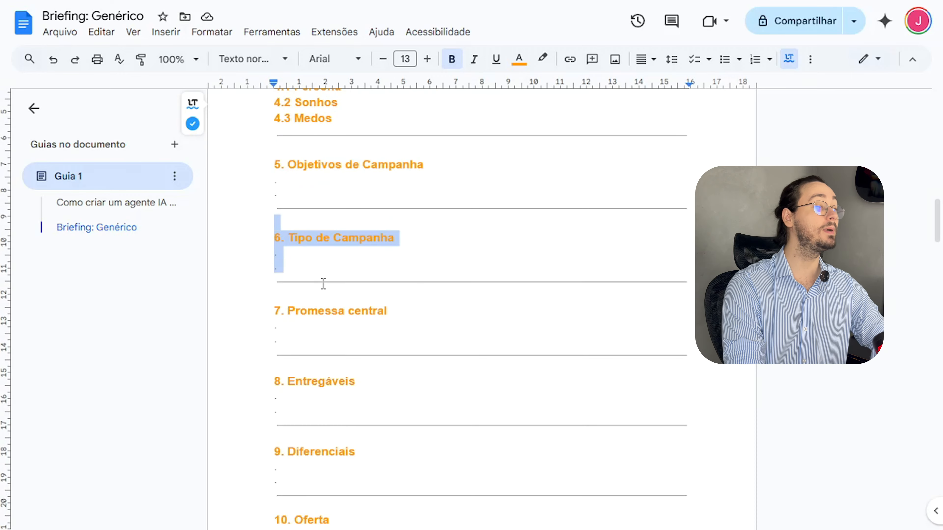
pyautogui.click(316, 277)
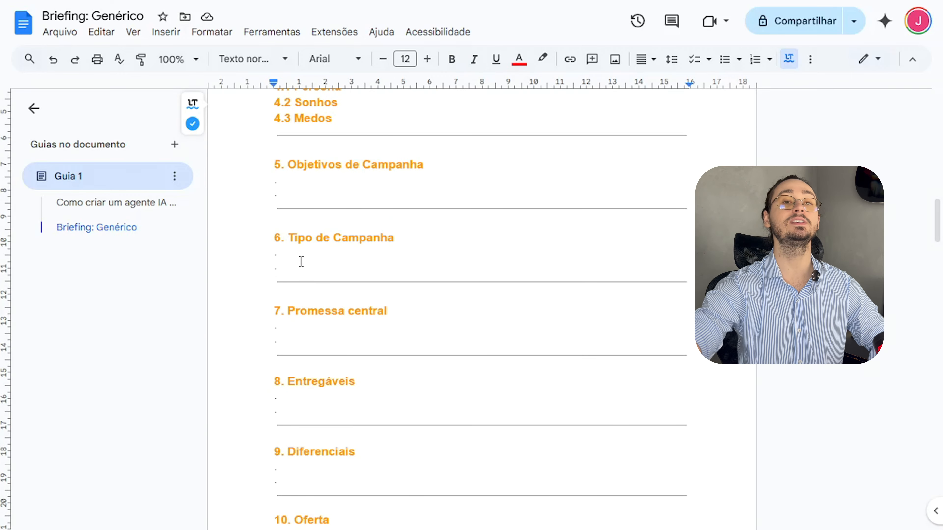
pyautogui.click(325, 189)
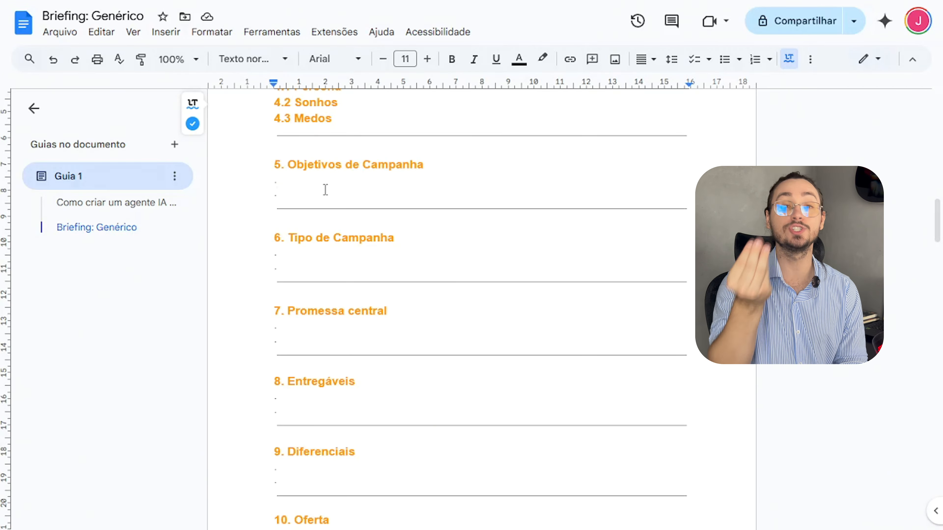
pyautogui.moveTo(281, 270); pyautogui.dragTo(268, 247)
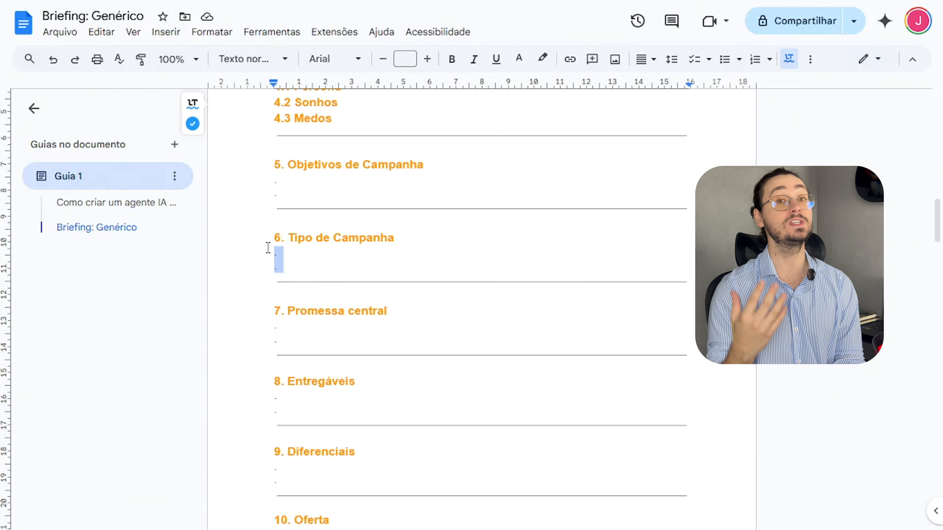
pyautogui.scroll(-2, 290, 251)
pyautogui.click(346, 262)
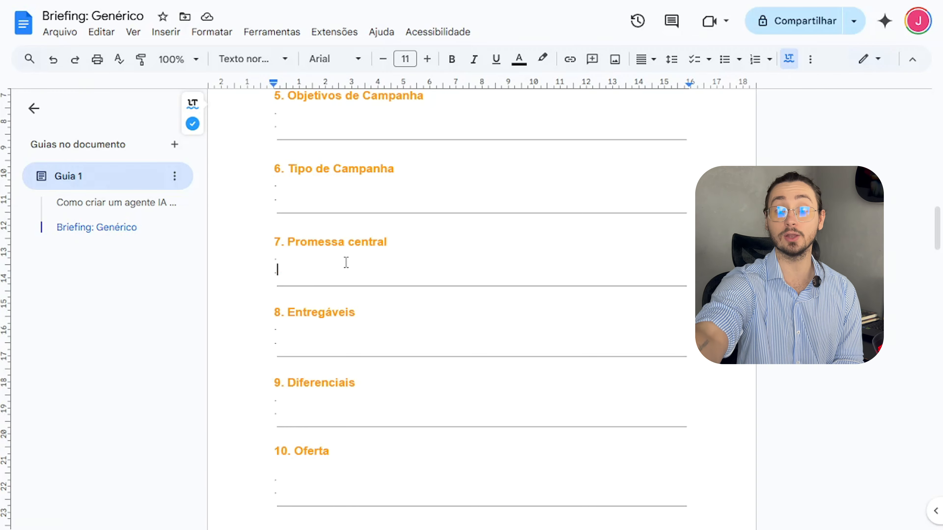
pyautogui.keyDown('shift'); pyautogui.click(271, 238); pyautogui.keyUp('shift')
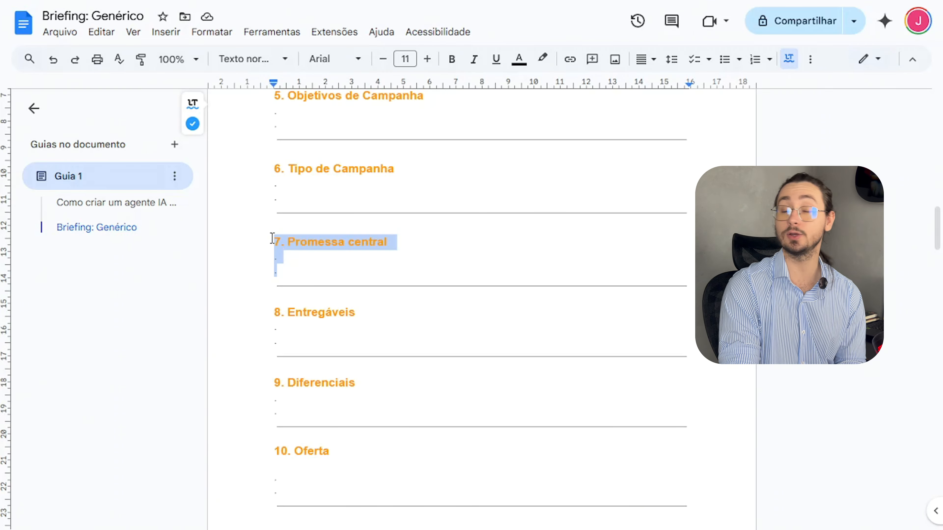
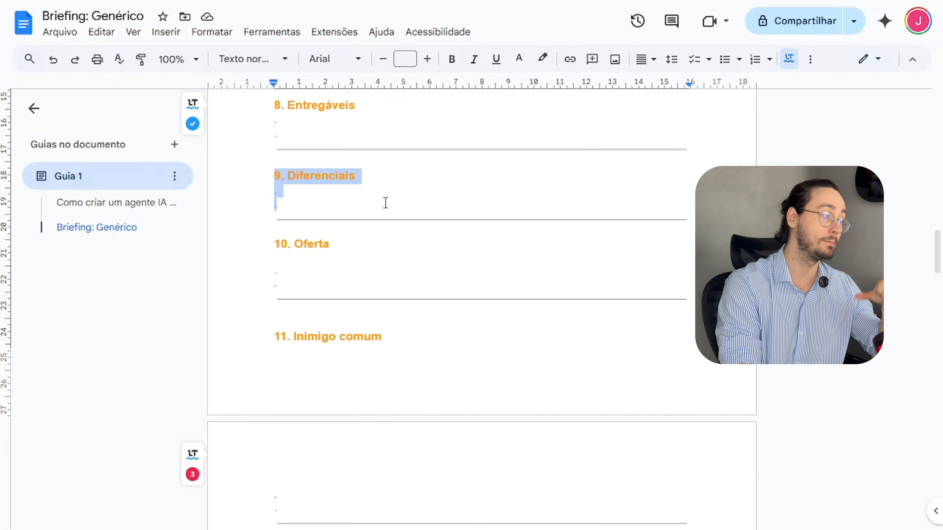
# Examine the briefing sections from 10. Oferta through 13. Restrições, highlighting the Oferta, Maiores objeções and Restrições entries
pyautogui.moveTo(279, 287); pyautogui.dragTo(282, 232)
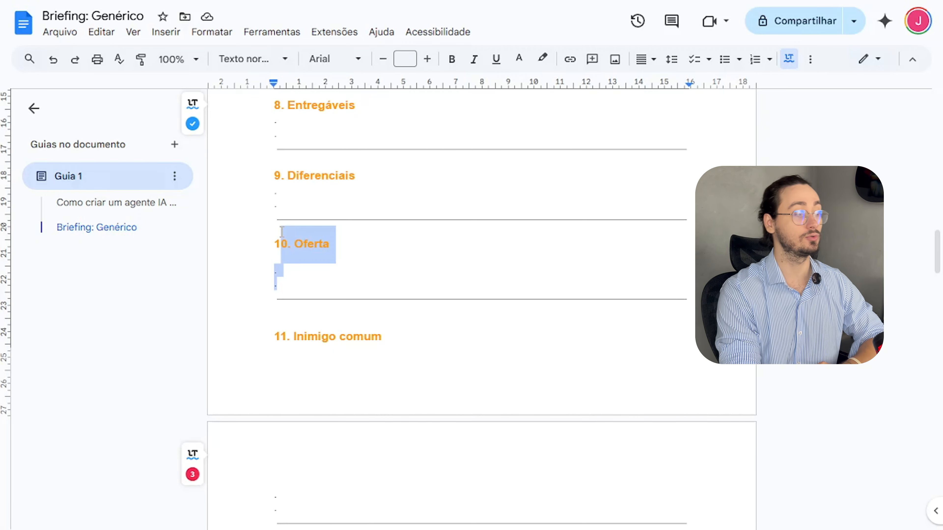
pyautogui.scroll(-4, 399, 330)
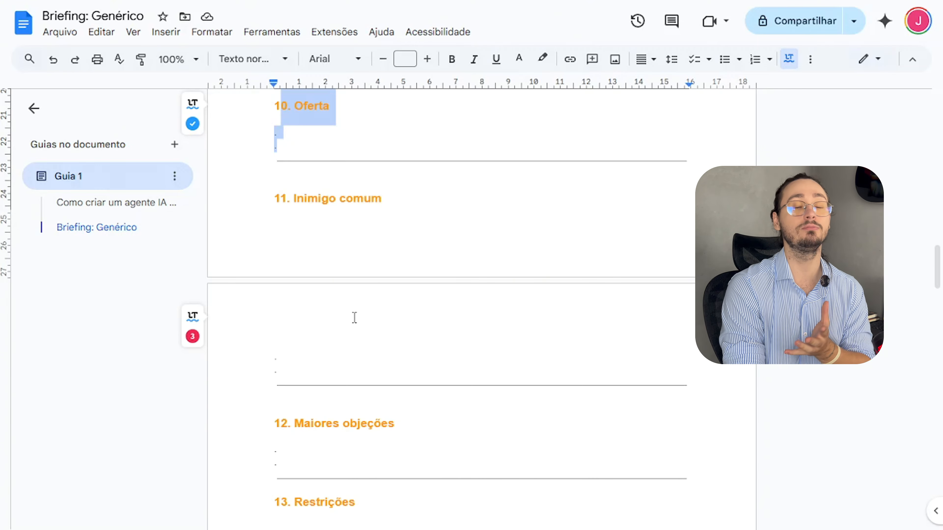
pyautogui.scroll(-4, 358, 323)
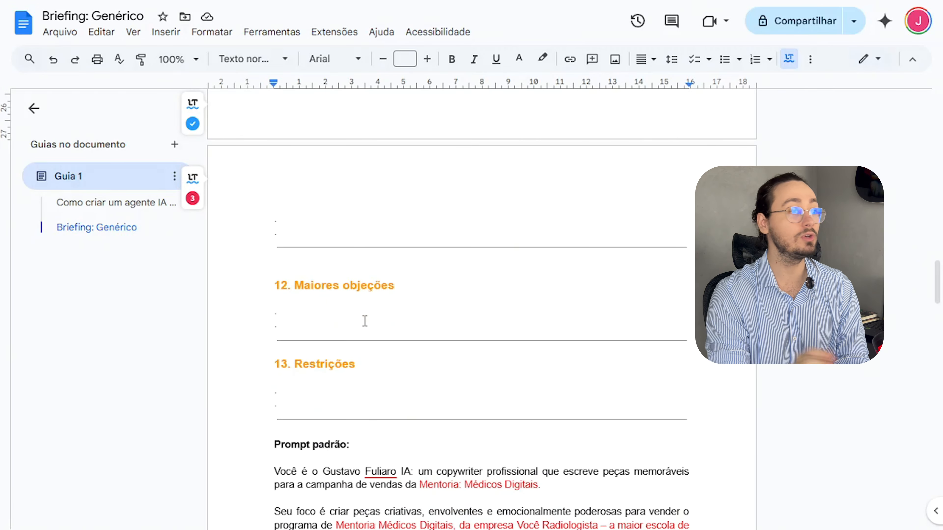
pyautogui.scroll(-4, 378, 320)
pyautogui.moveTo(293, 198); pyautogui.dragTo(272, 171)
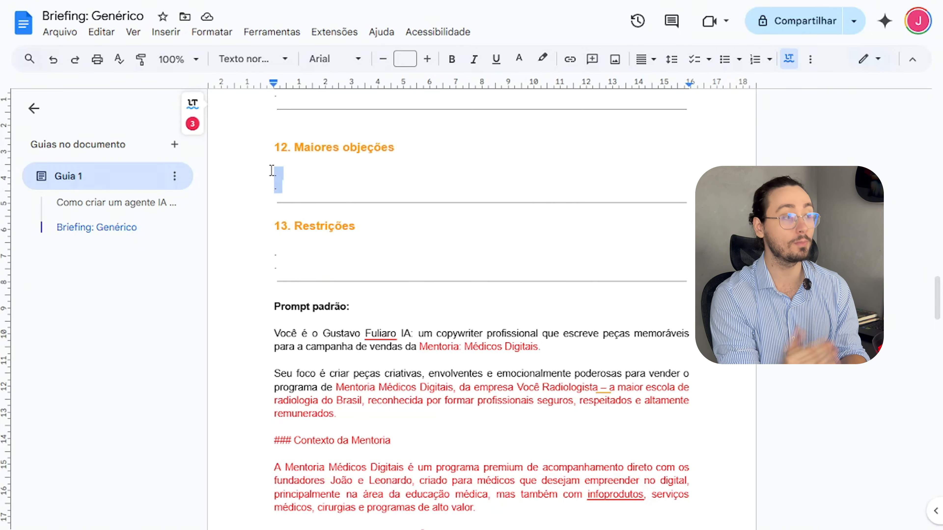
pyautogui.scroll(-2, 295, 173)
pyautogui.keyDown('shift'); pyautogui.click(295, 196); pyautogui.keyUp('shift')
# Return to the document's title and look over the whole briefing template again through 13. Restrições
pyautogui.scroll(13, 295, 196)
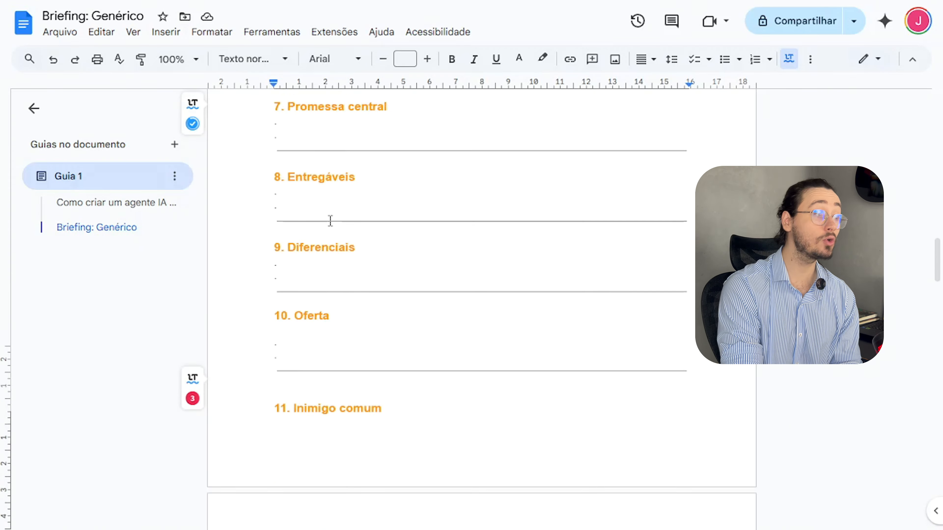
pyautogui.scroll(15, 322, 212)
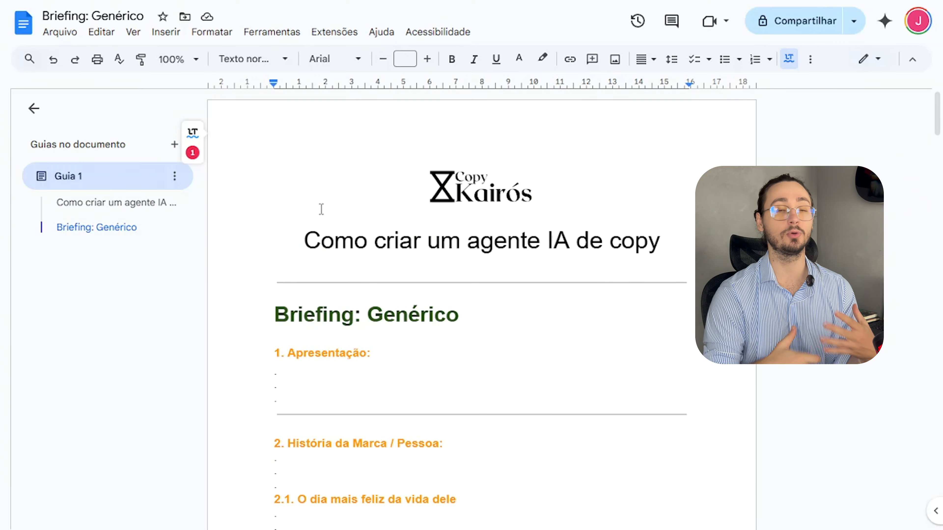
pyautogui.scroll(-15, 307, 219)
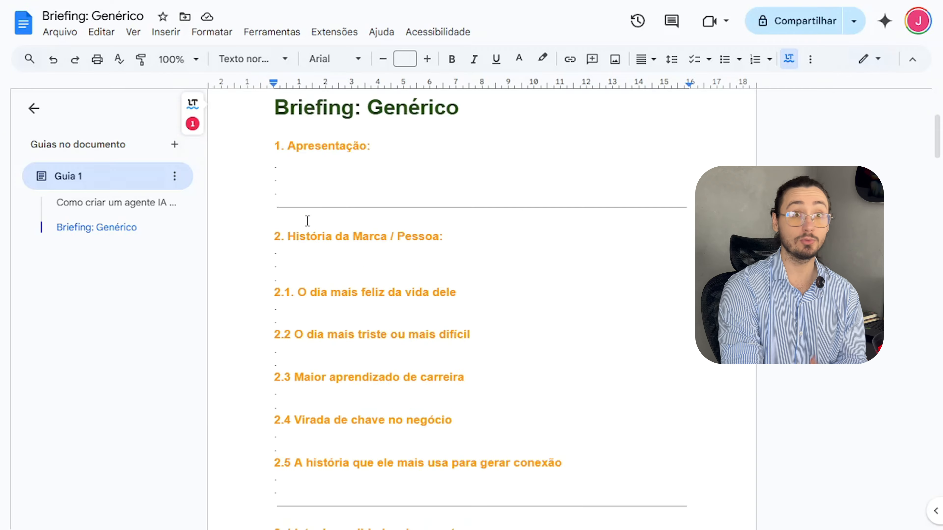
pyautogui.scroll(-7, 324, 224)
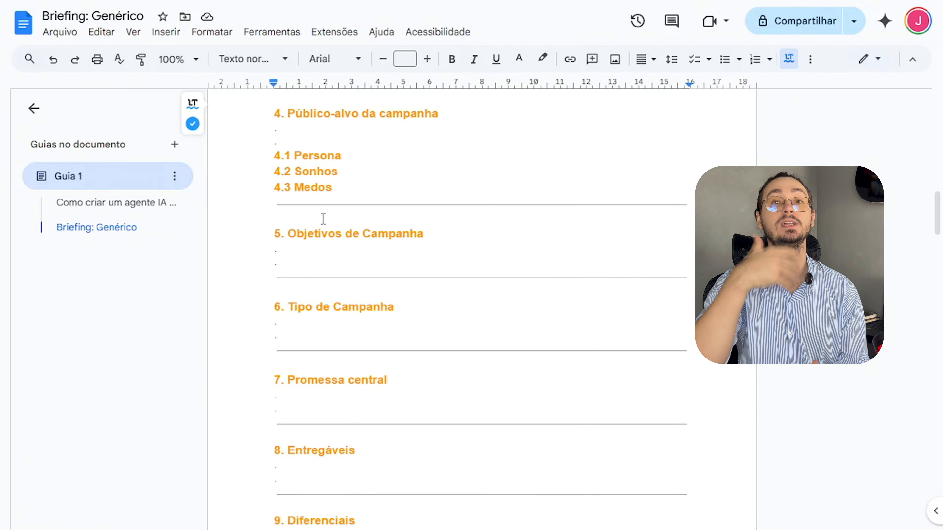
pyautogui.scroll(-4, 347, 225)
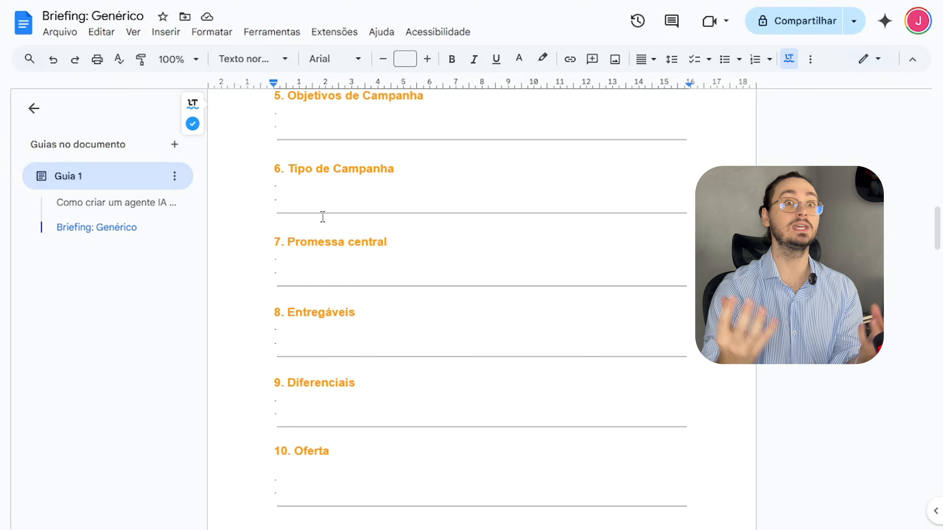
pyautogui.scroll(-7, 323, 217)
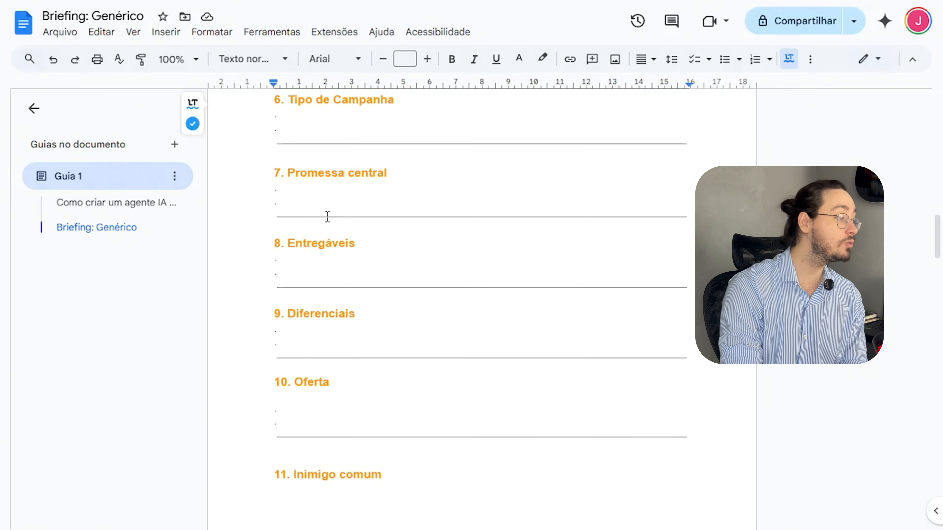
pyautogui.scroll(-5, 333, 217)
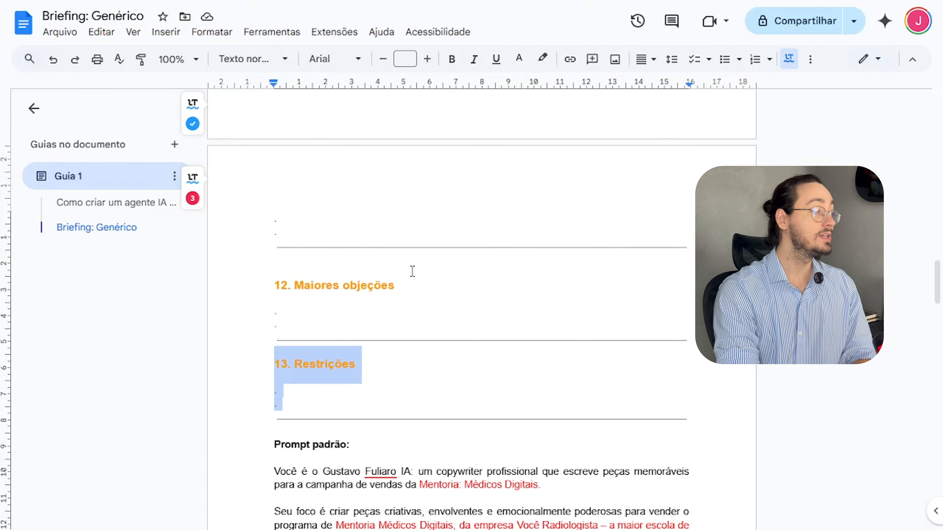
# Revisit the briefing's opening sections, from 1. Apresentação through 3.1 Vocabulário, and return to the document's title
pyautogui.scroll(20, 410, 270)
pyautogui.scroll(5, 576, 348)
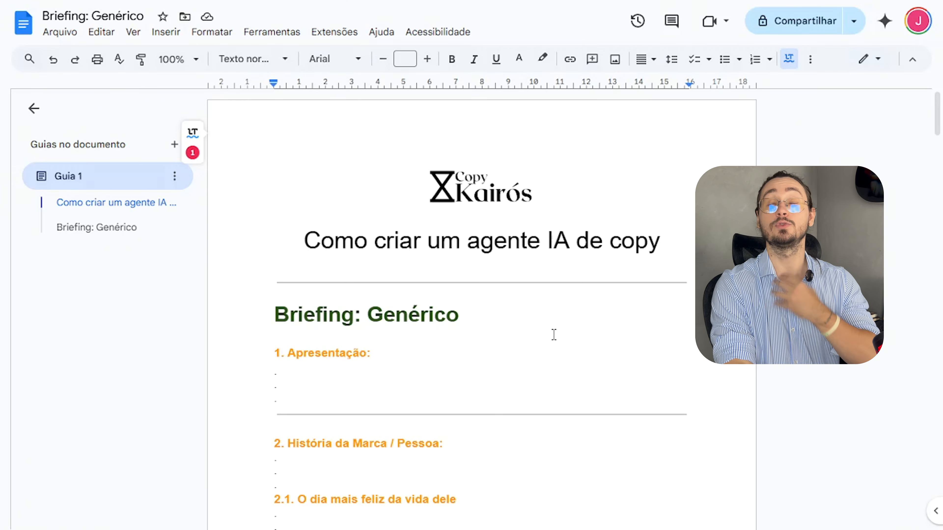
pyautogui.scroll(-2, 568, 323)
pyautogui.scroll(-6, 568, 326)
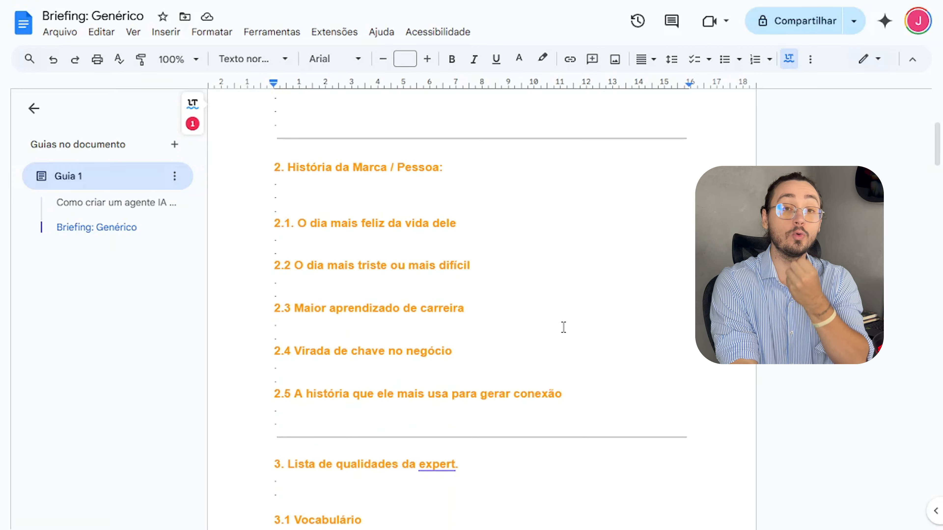
pyautogui.scroll(-2, 556, 335)
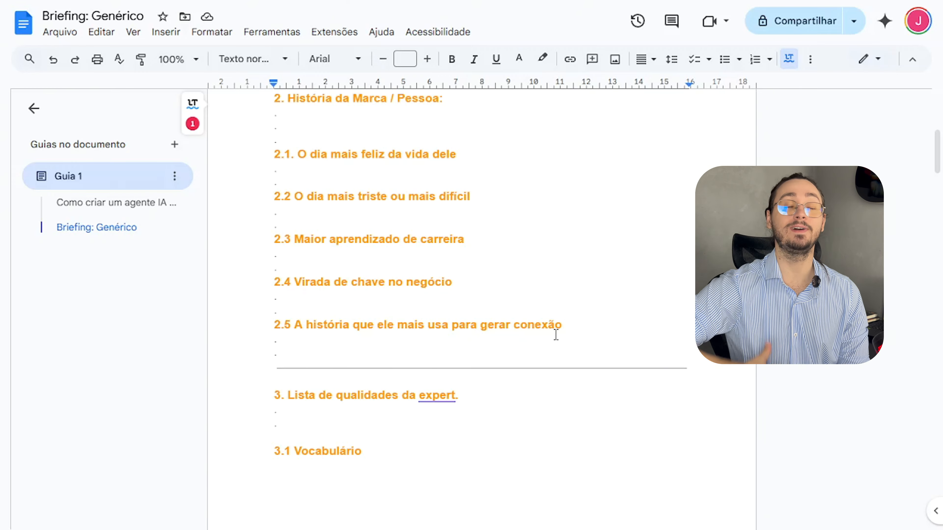
pyautogui.scroll(10, 555, 335)
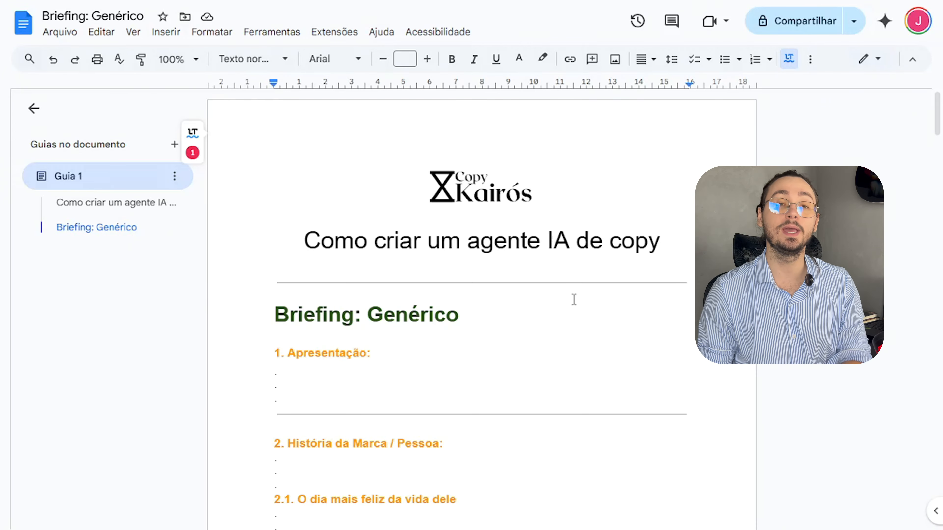
pyautogui.scroll(-2, 574, 299)
pyautogui.scroll(2, 581, 322)
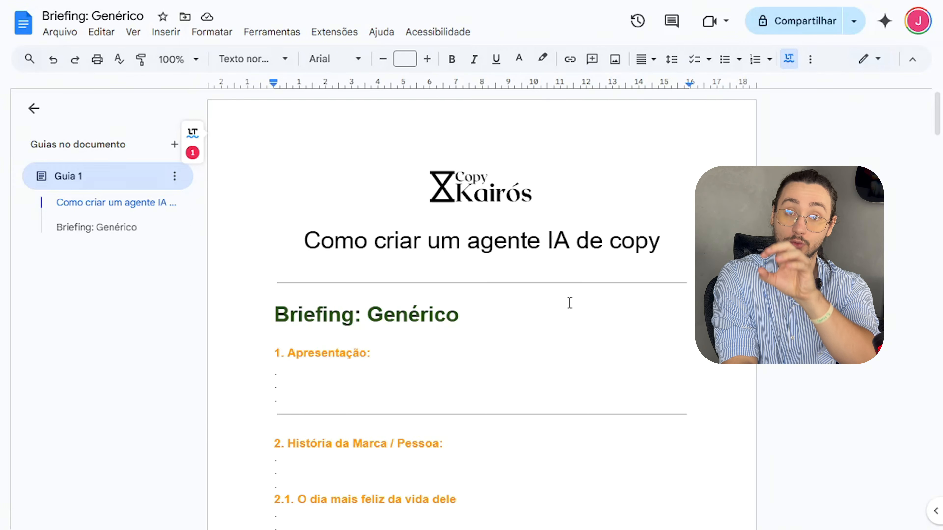
# Look over the generic briefing through 9. Diferenciais, highlight 4.1 Persona through 5. Objetivos de Campanha, and return to the document's title
pyautogui.scroll(-2, 545, 312)
pyautogui.scroll(-15, 404, 337)
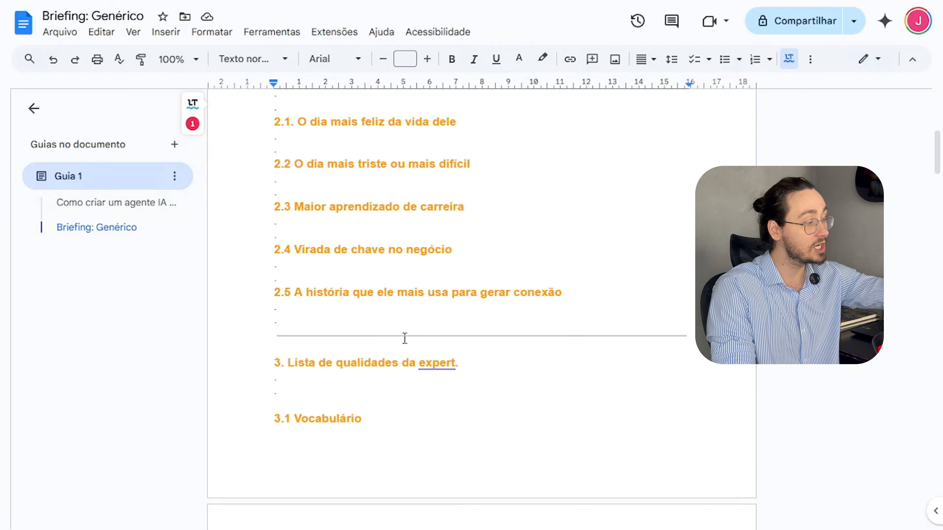
pyautogui.scroll(-8, 433, 344)
pyautogui.scroll(20, 432, 346)
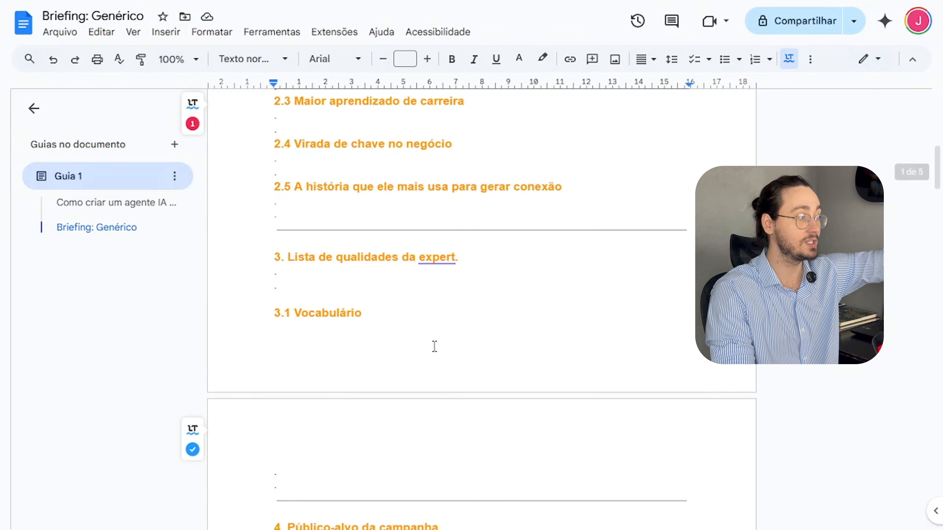
pyautogui.scroll(-20, 433, 348)
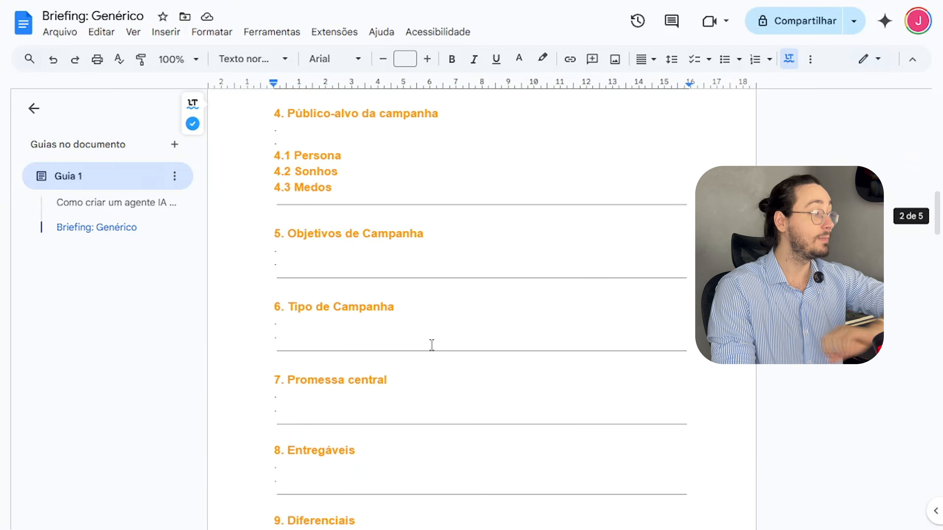
pyautogui.scroll(-1, 430, 348)
pyautogui.scroll(5, 430, 350)
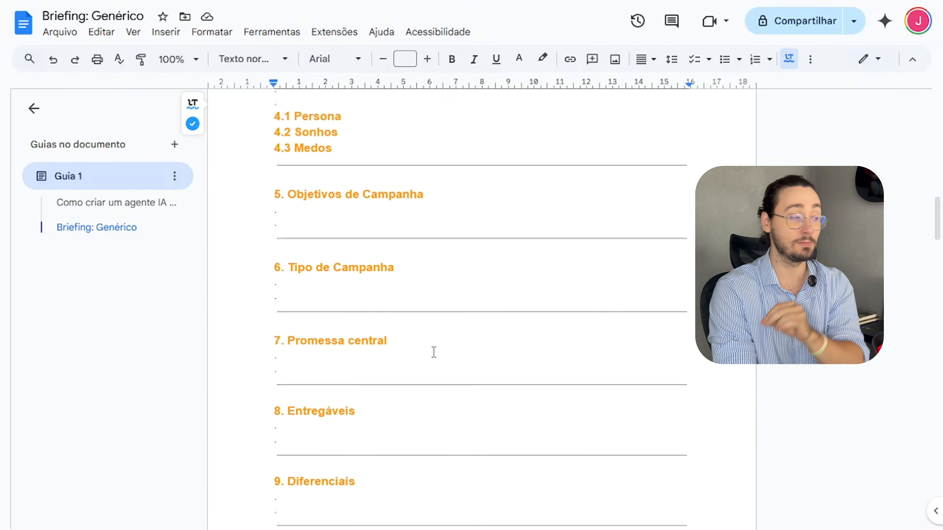
pyautogui.moveTo(382, 343); pyautogui.dragTo(379, 228)
pyautogui.scroll(15, 379, 282)
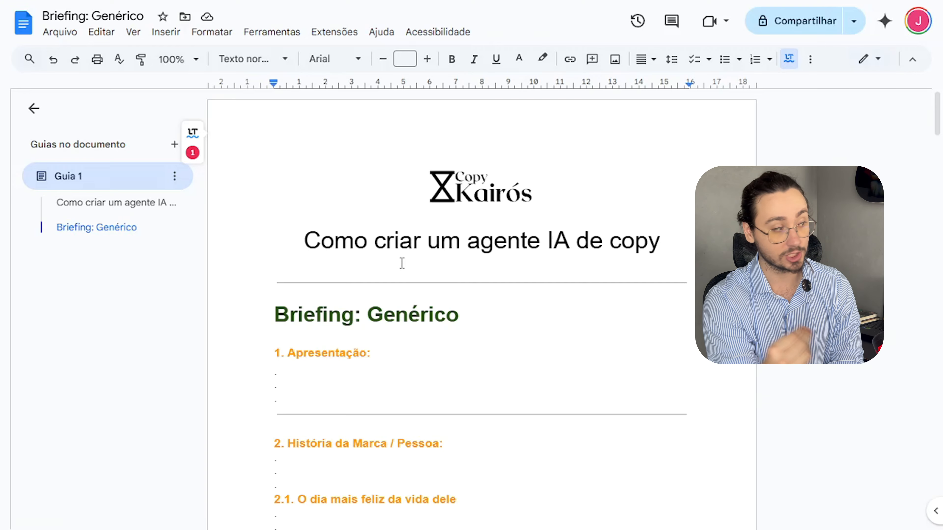
# Reread the generic briefing's sections in order from 1. Apresentação through 11. Inimigo comum
pyautogui.scroll(-20, 399, 278)
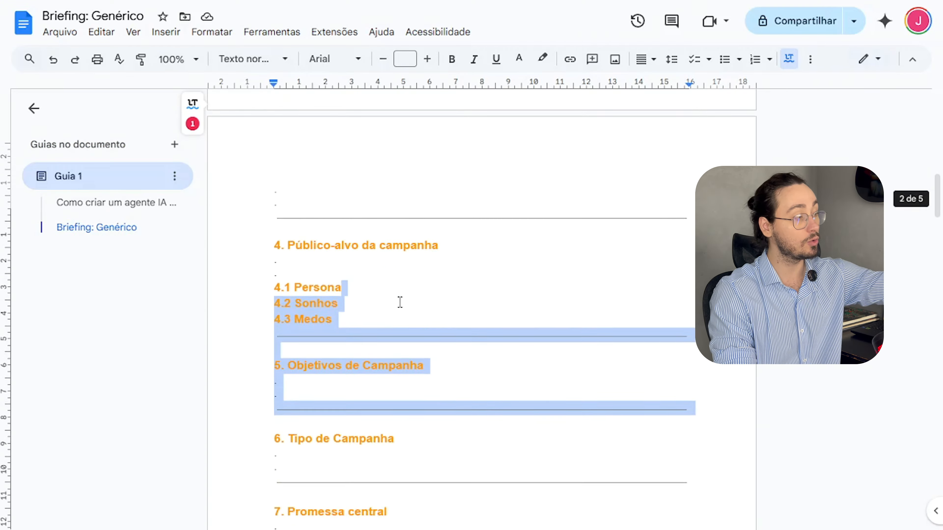
pyautogui.scroll(20, 399, 302)
pyautogui.scroll(-4, 395, 286)
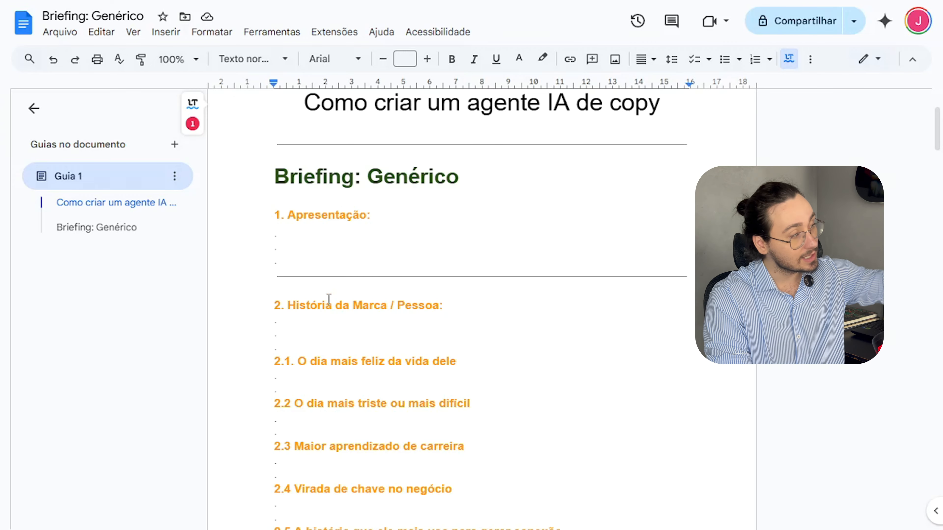
pyautogui.scroll(-5, 302, 255)
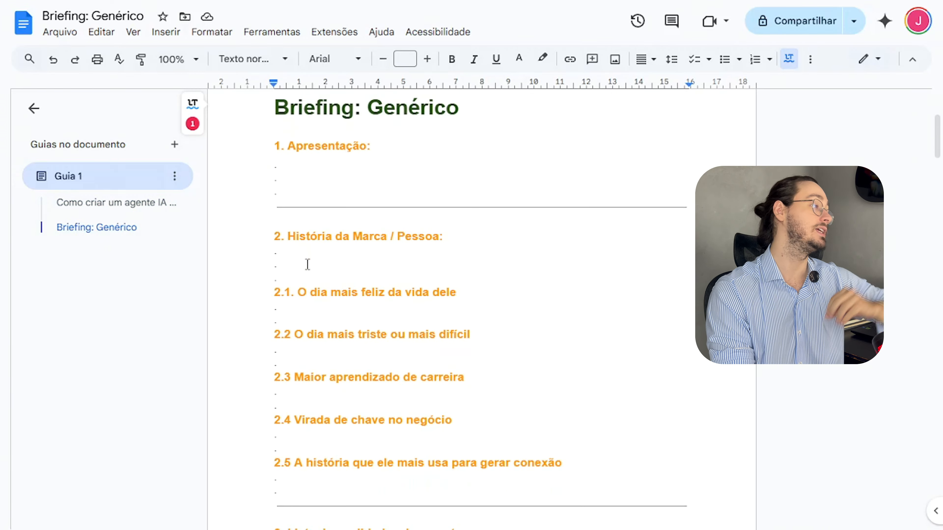
pyautogui.scroll(-7, 315, 262)
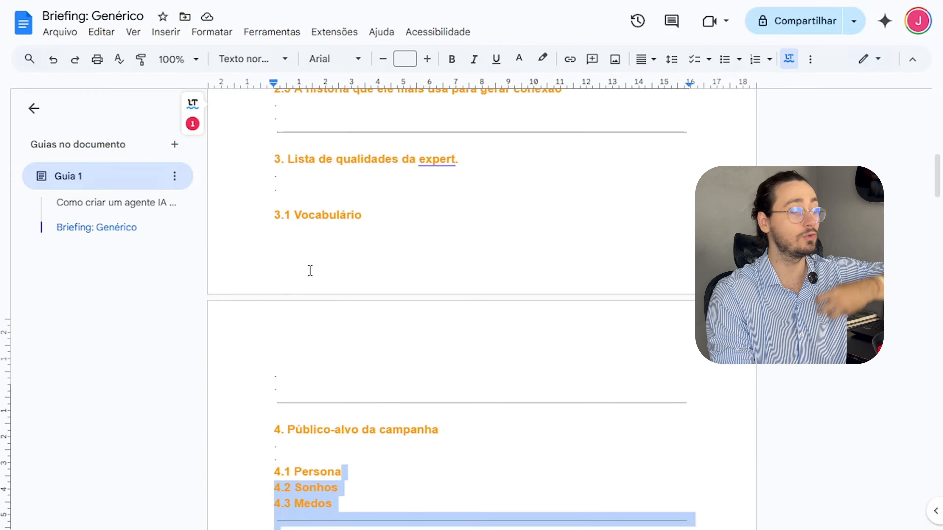
pyautogui.scroll(2, 308, 260)
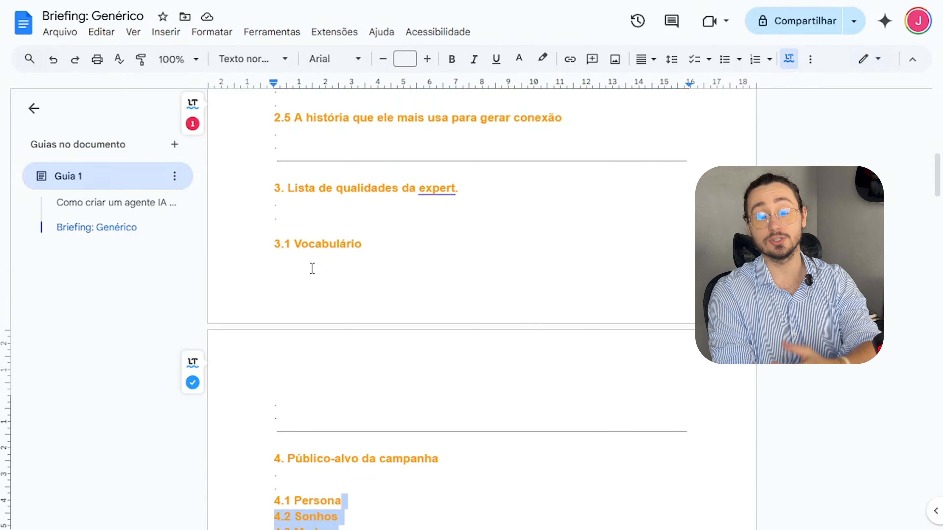
pyautogui.scroll(-2, 310, 273)
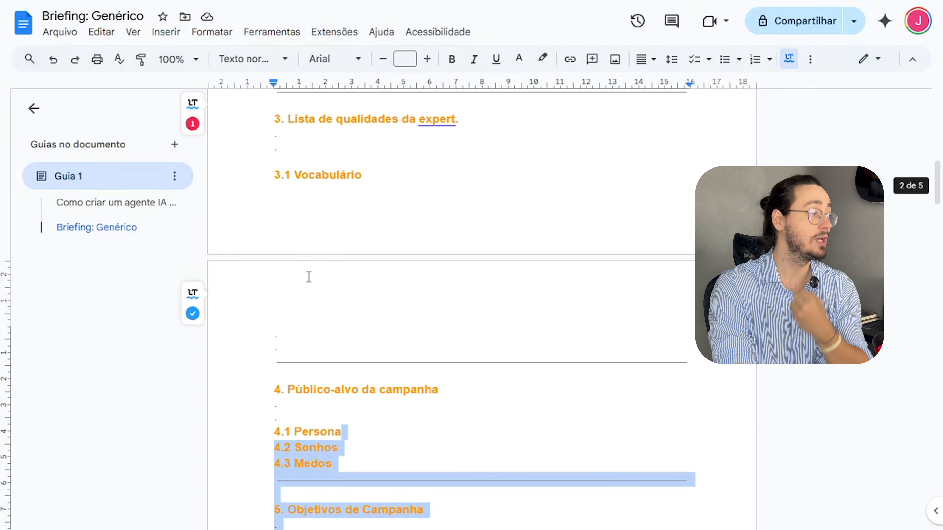
pyautogui.scroll(-3, 312, 278)
pyautogui.scroll(-2, 313, 284)
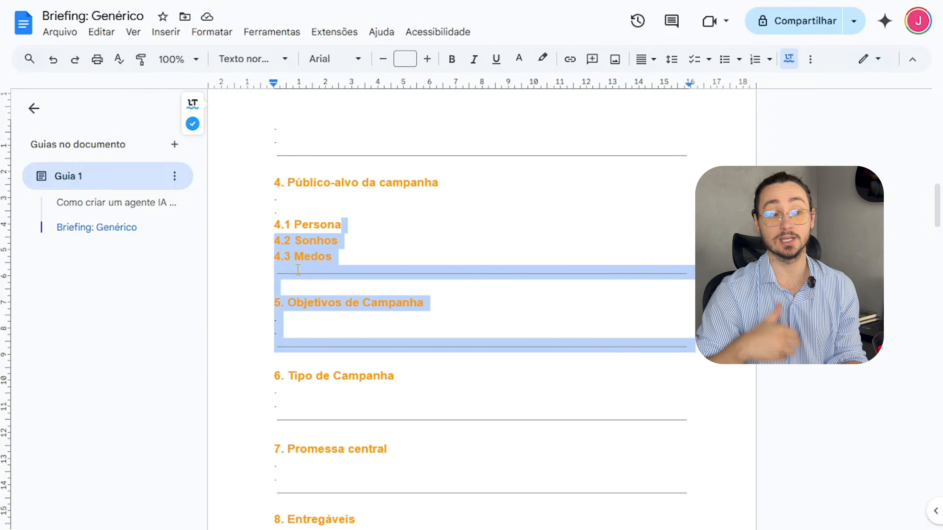
pyautogui.scroll(-7, 298, 269)
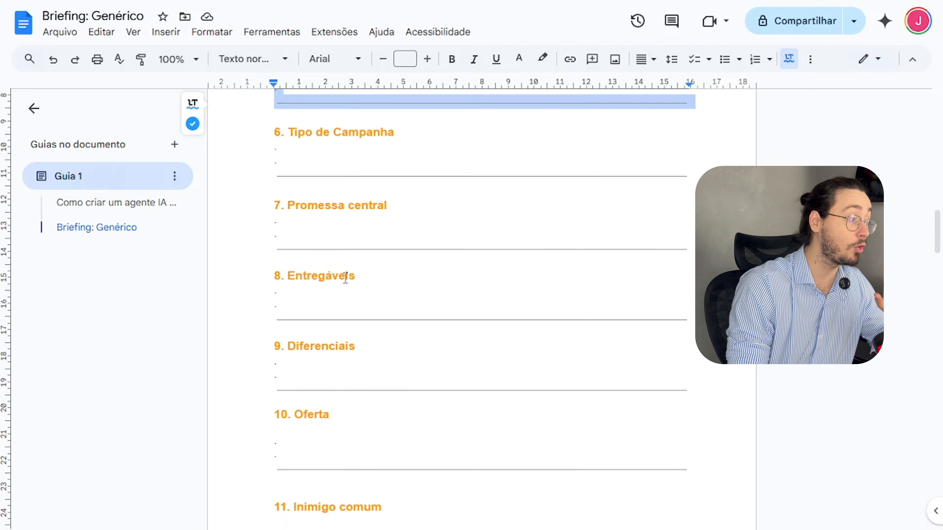
# Highlight the 7. Promessa central section while reviewing the neighbouring entries, and return to the document's title
pyautogui.click(360, 273)
pyautogui.scroll(-2, 382, 209)
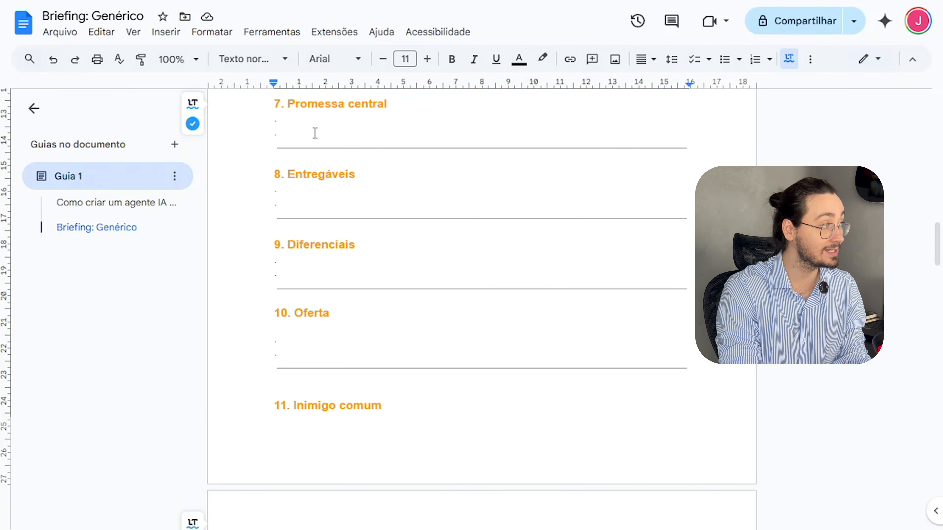
pyautogui.moveTo(313, 133); pyautogui.dragTo(265, 122)
pyautogui.scroll(3, 251, 154)
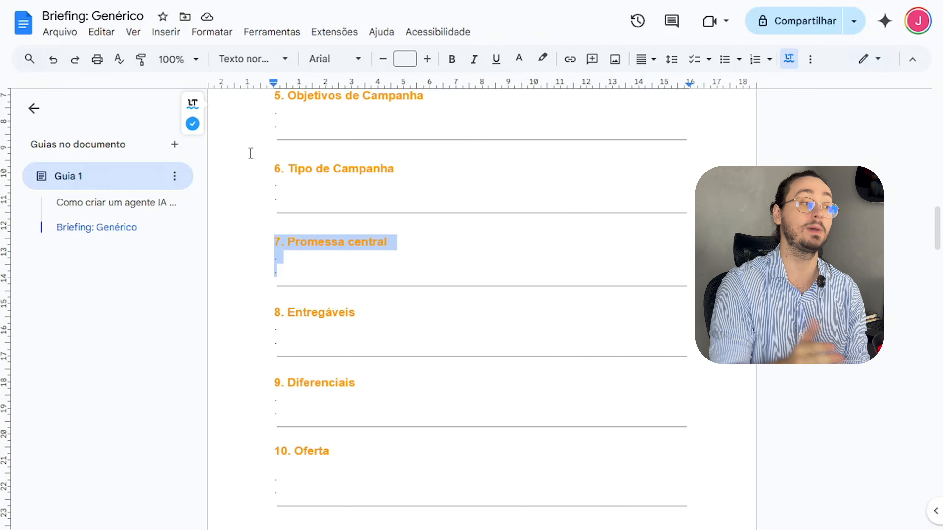
pyautogui.scroll(20, 413, 263)
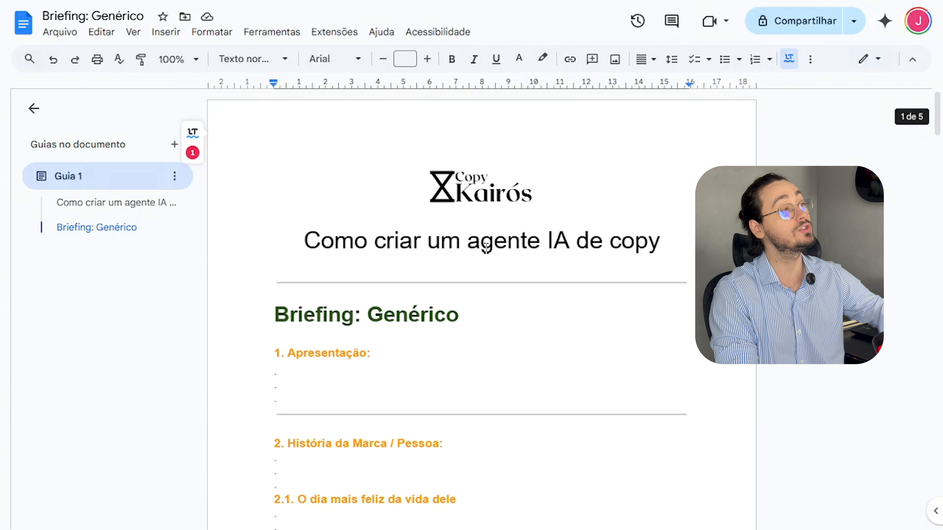
# Switch to the Briefing: Formação de USG Avançado document and examine its Objetivo da Campanha, Público-alvo and Promessa Central sections
pyautogui.scroll(-7, 486, 247)
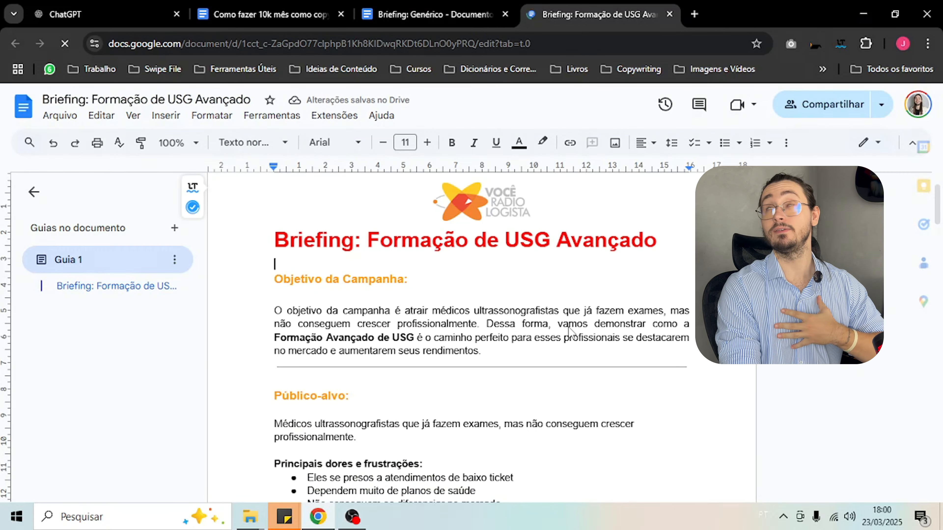
pyautogui.scroll(-5, 568, 331)
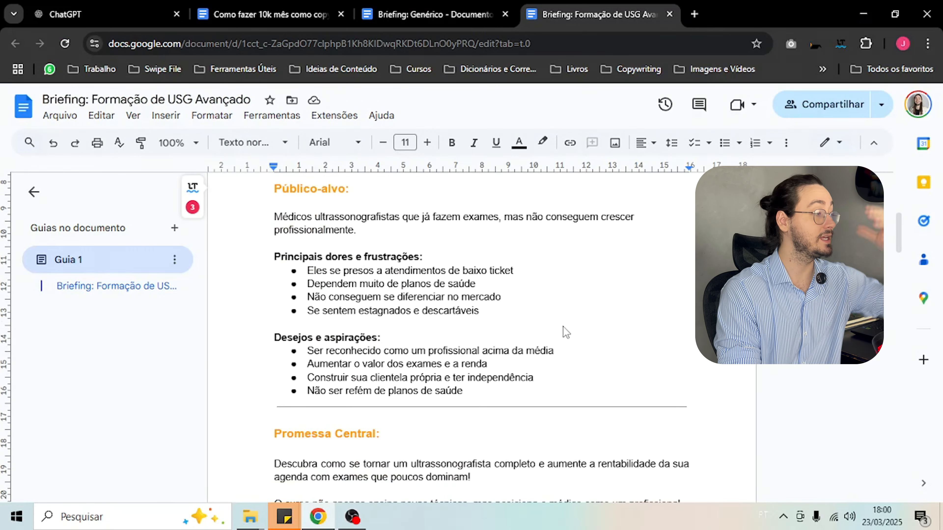
pyautogui.scroll(-4, 565, 330)
pyautogui.moveTo(501, 421); pyautogui.dragTo(277, 260)
pyautogui.scroll(4, 484, 326)
pyautogui.scroll(9, 449, 295)
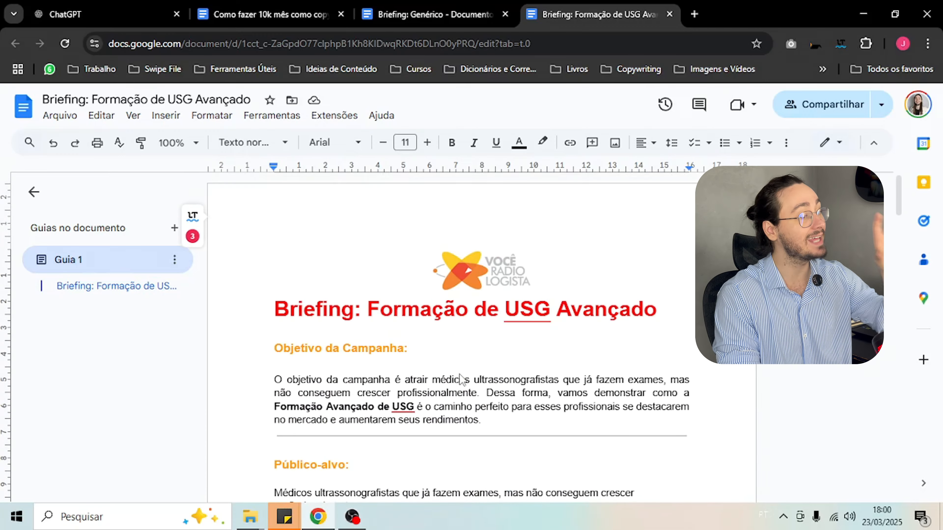
# Highlight the audience's pain points and the opening of Promessa Central while reading, and return to the example briefing's title
pyautogui.moveTo(445, 419); pyautogui.dragTo(334, 299)
pyautogui.scroll(-3, 464, 377)
pyautogui.scroll(-2, 465, 379)
pyautogui.scroll(-3, 334, 299)
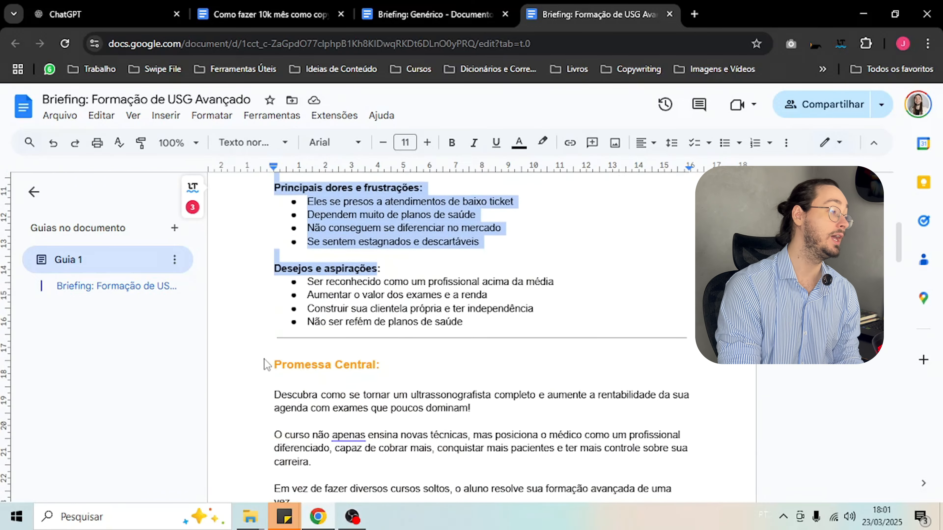
pyautogui.moveTo(267, 365); pyautogui.dragTo(485, 436)
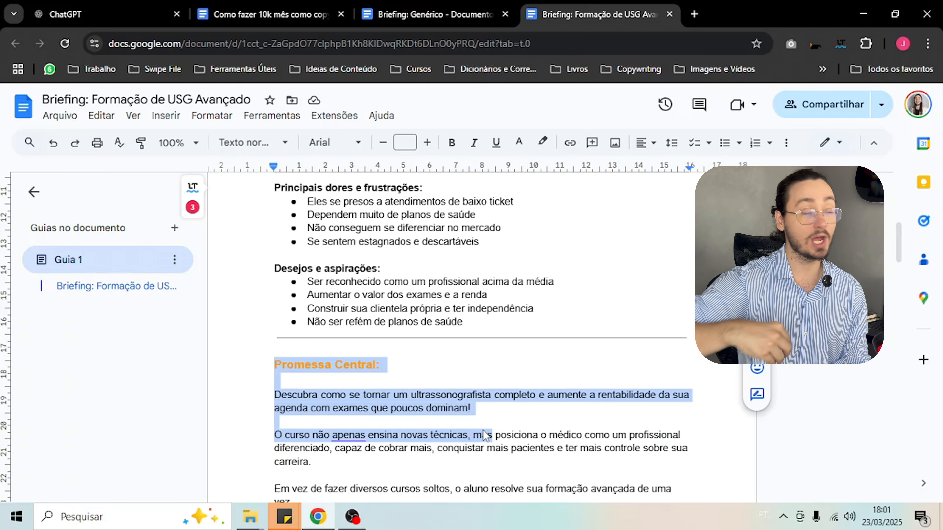
pyautogui.scroll(10, 490, 434)
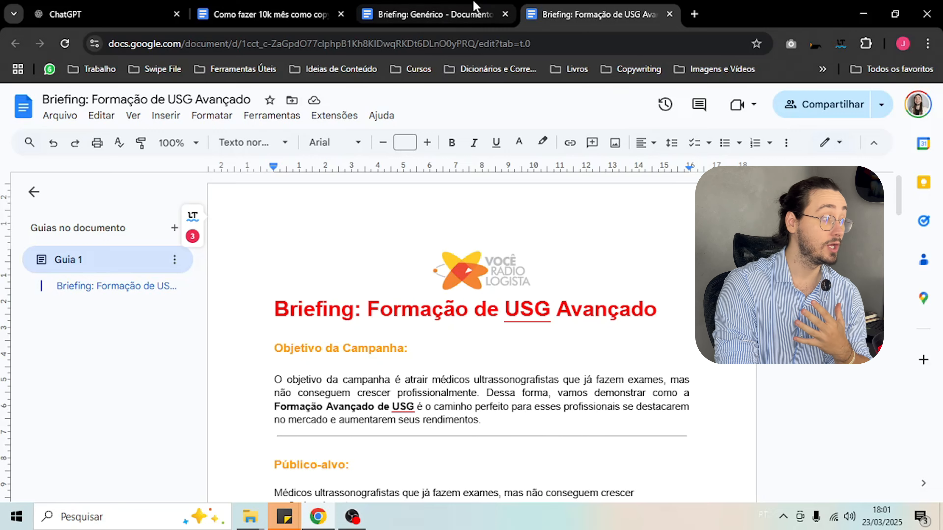
# Compare the example with the generic briefing, then highlight its Principais dores e frustrações list and Promessa Central text while reading
pyautogui.click(464, 14)
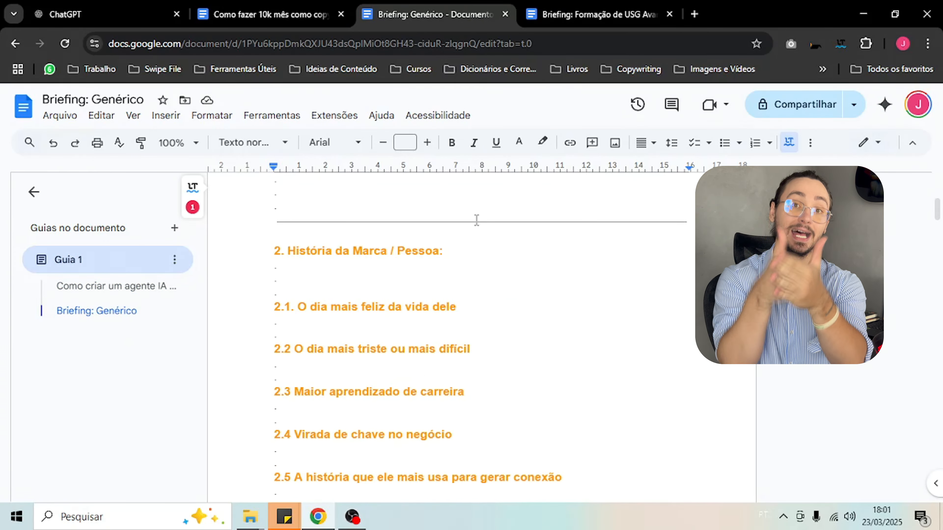
pyautogui.click(559, 8)
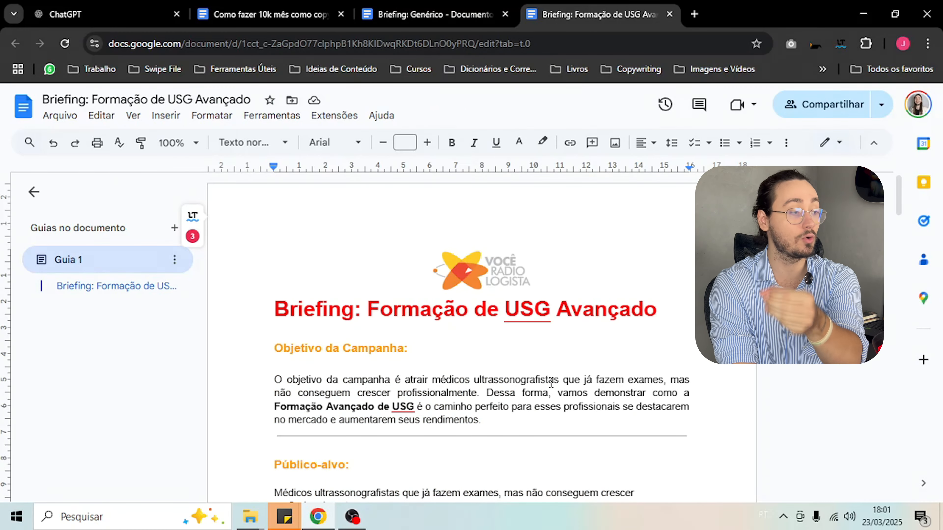
pyautogui.scroll(-4, 551, 386)
pyautogui.moveTo(449, 449); pyautogui.dragTo(388, 398)
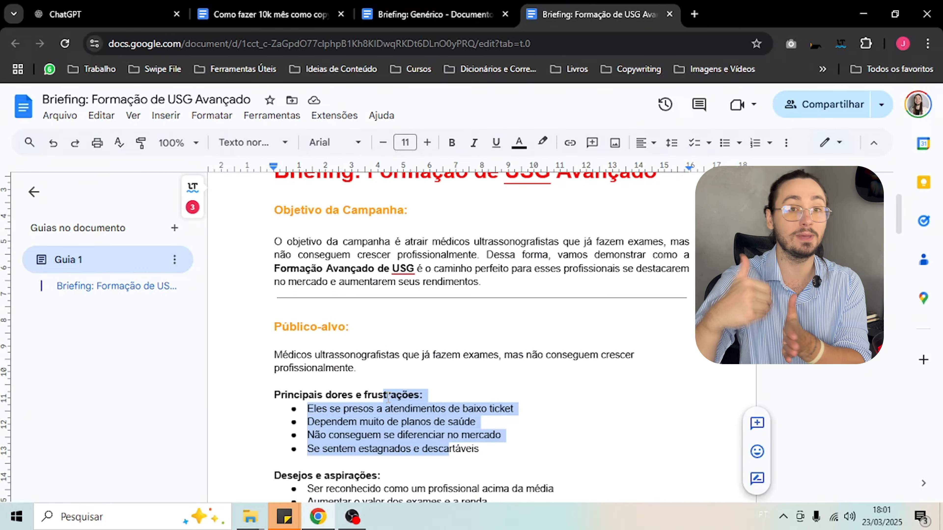
pyautogui.moveTo(388, 399); pyautogui.dragTo(387, 394)
pyautogui.scroll(-10, 387, 394)
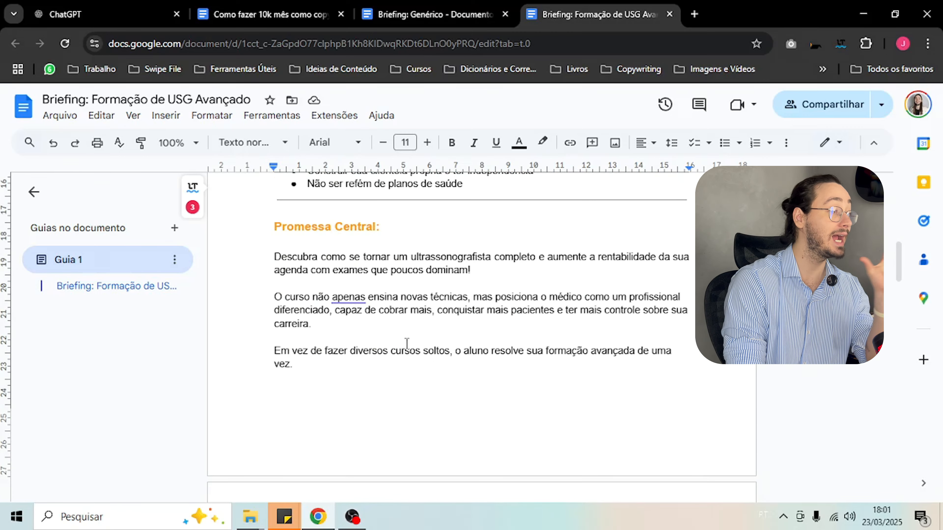
pyautogui.moveTo(490, 362); pyautogui.dragTo(325, 253)
pyautogui.scroll(20, 325, 253)
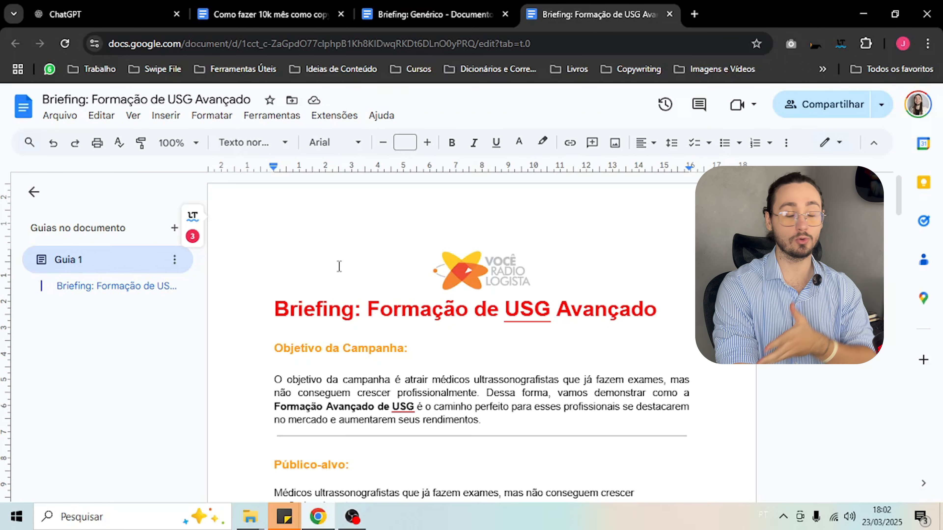
# Check the generic briefing once more, then revisit the Público-alvo section of the Formação de USG Avançado briefing
pyautogui.click(469, 5)
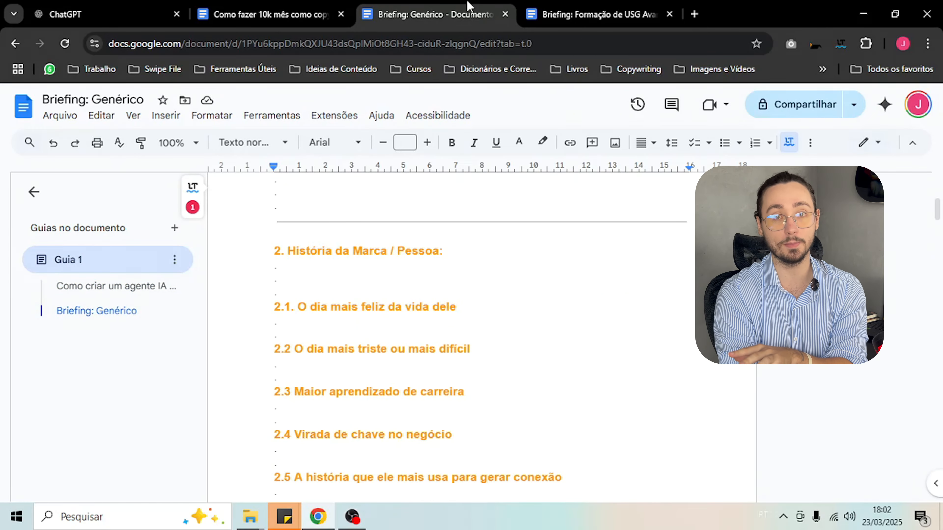
pyautogui.click(535, 6)
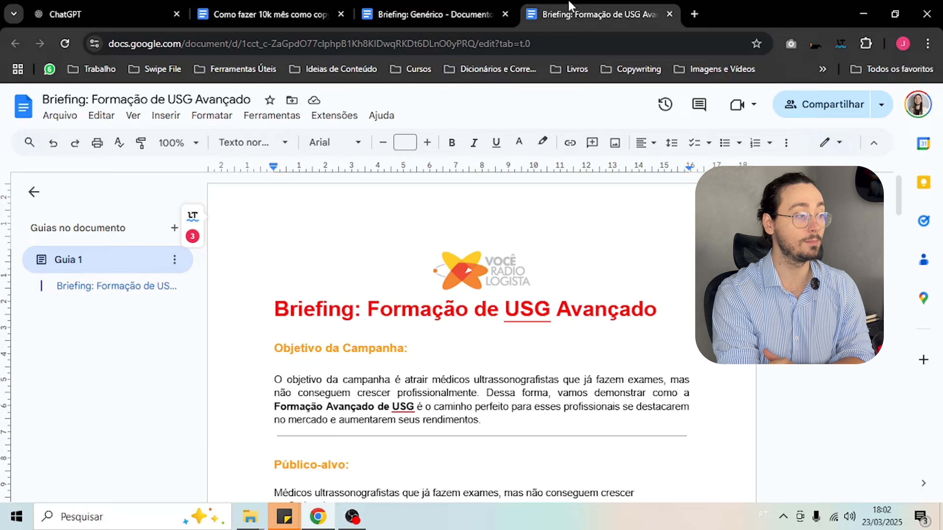
pyautogui.scroll(-5, 575, 265)
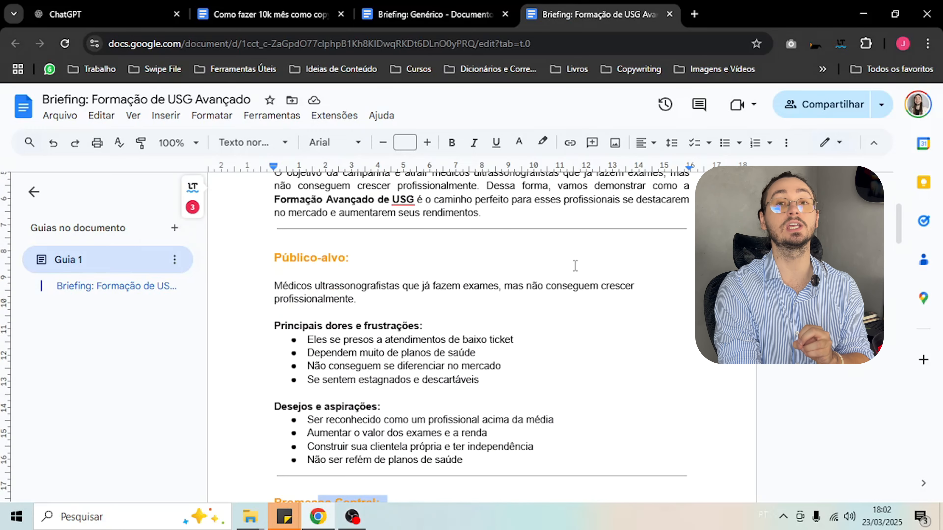
pyautogui.scroll(-2, 575, 266)
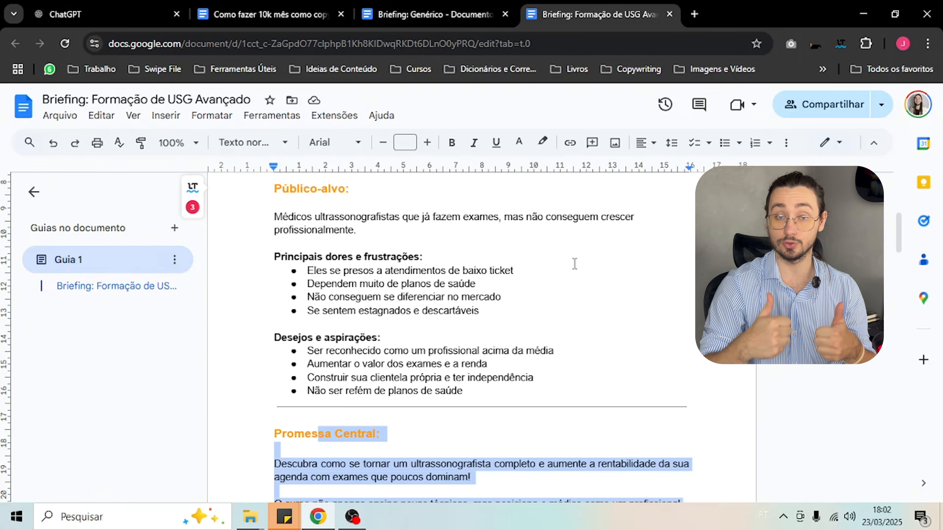
pyautogui.scroll(8, 579, 268)
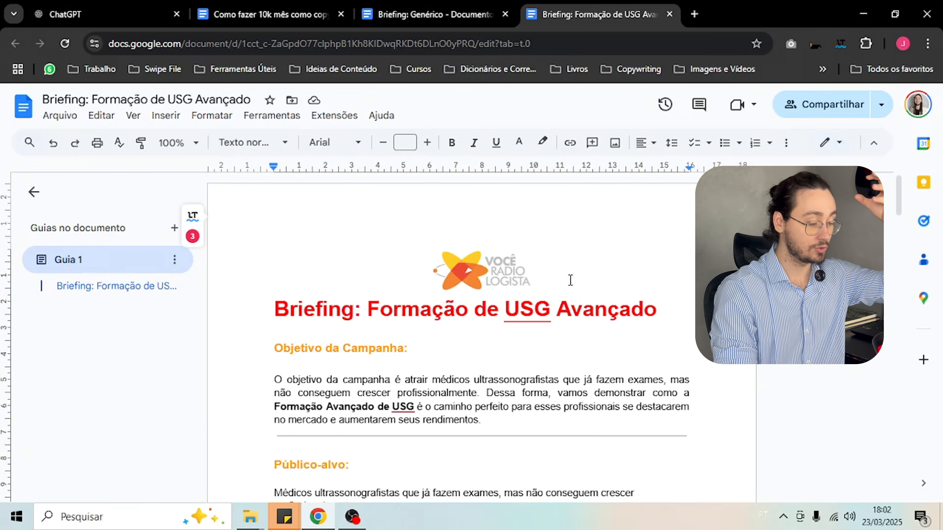
# Review the example briefing from Público-alvo through Promessa Central, highlighting the Público-alvo heading, and switch to ChatGPT
pyautogui.scroll(-11, 480, 372)
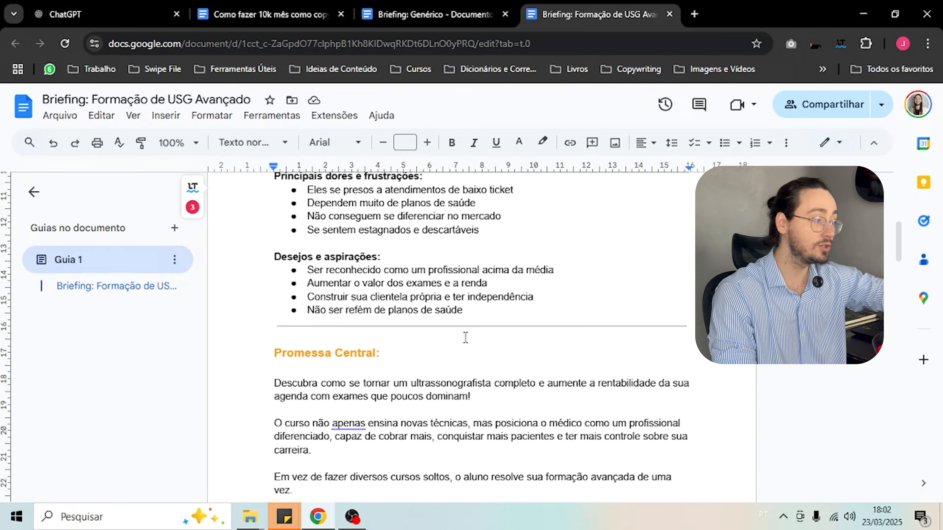
pyautogui.scroll(4, 445, 349)
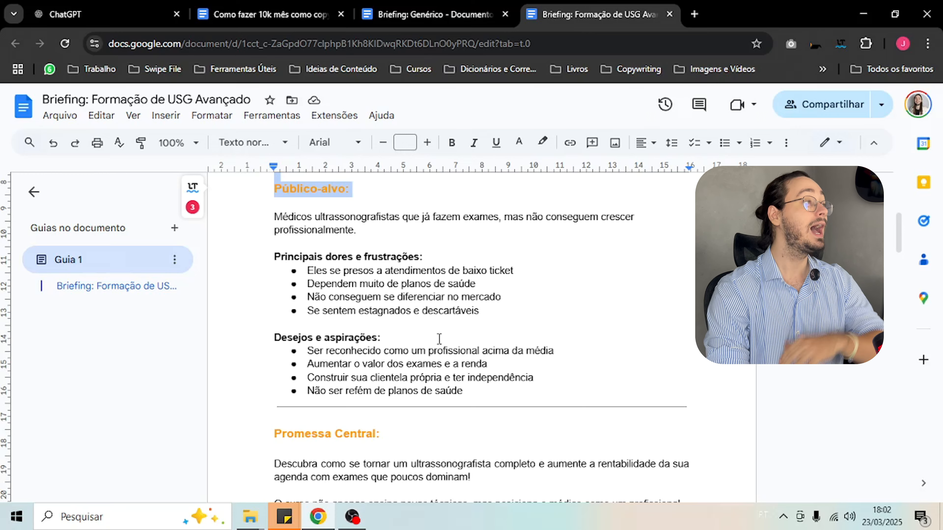
pyautogui.scroll(-4, 442, 338)
pyautogui.click(116, 14)
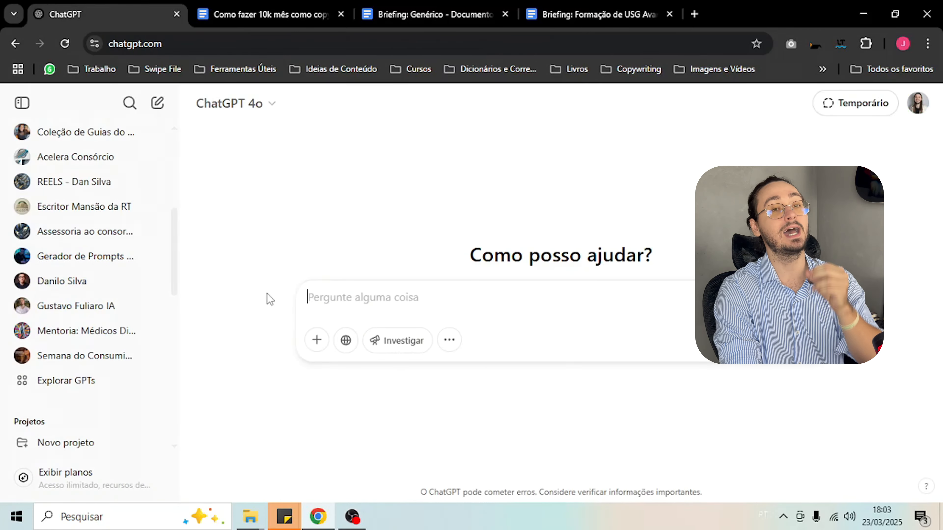
# Look over the custom GPTs in the chat sidebar, then open the Meus GPTs list through Explorar GPTs
pyautogui.scroll(5, 99, 319)
pyautogui.scroll(2, 102, 319)
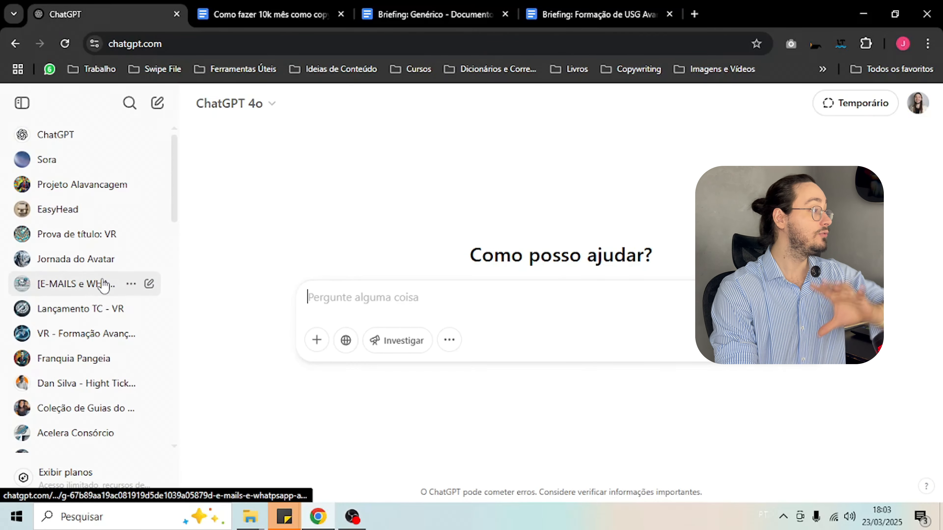
pyautogui.scroll(-5, 77, 403)
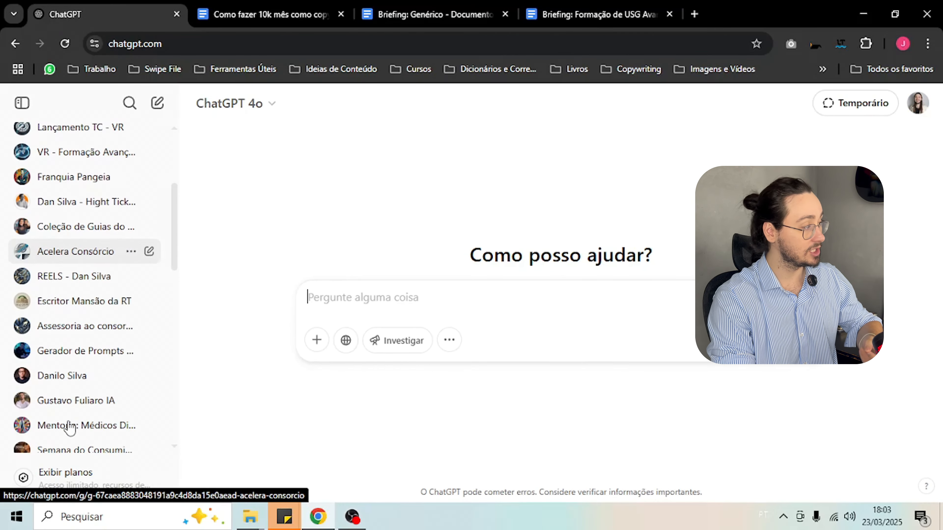
pyautogui.scroll(-3, 75, 387)
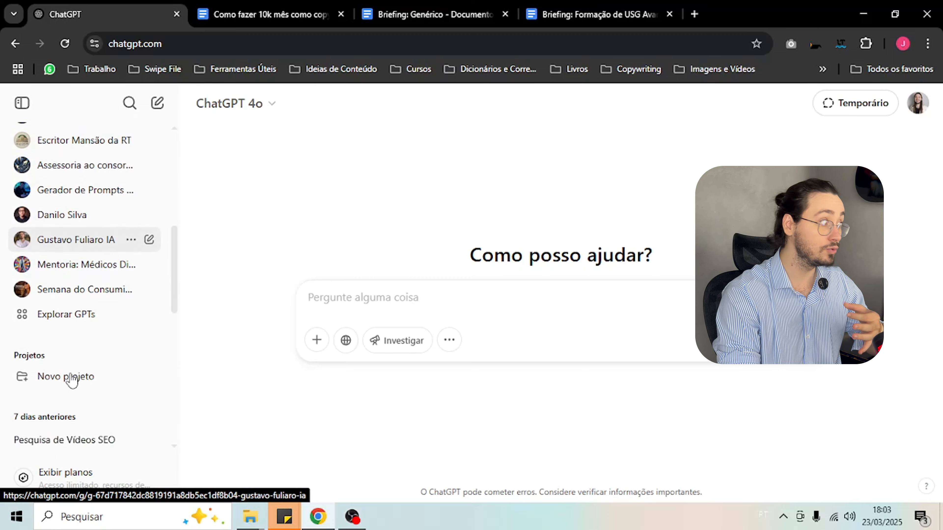
pyautogui.click(69, 315)
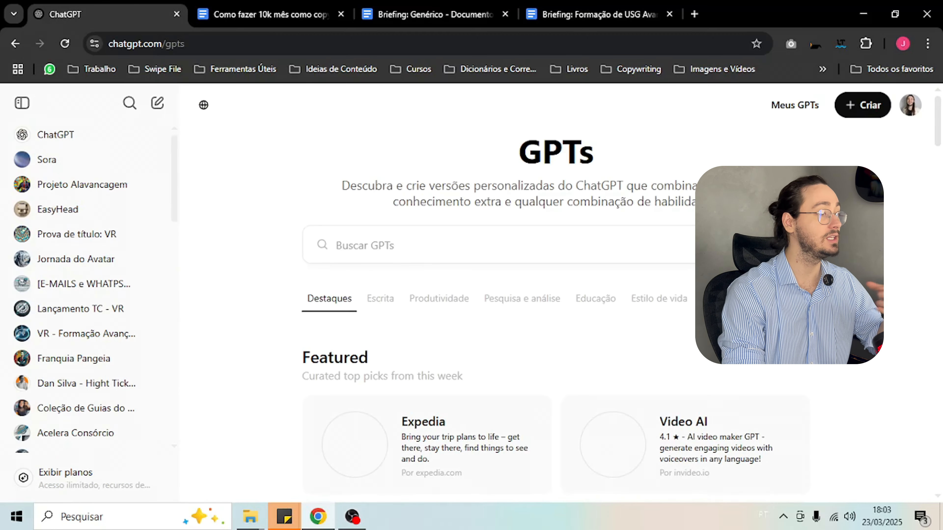
pyautogui.click(795, 105)
# Browse the Meus GPTs list to review the copywriting agents already made for different campaigns
pyautogui.scroll(-7, 93, 294)
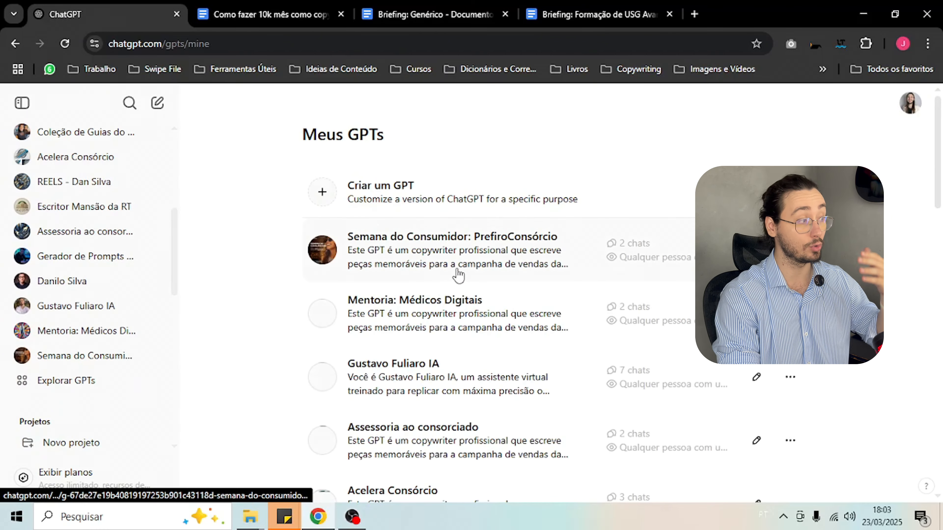
pyautogui.scroll(-5, 453, 277)
pyautogui.scroll(-2, 452, 282)
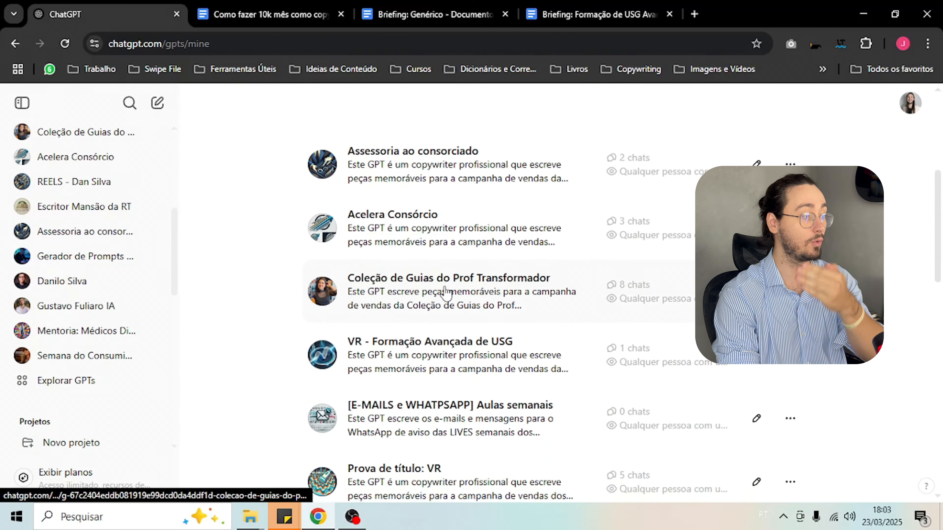
pyautogui.scroll(4, 388, 288)
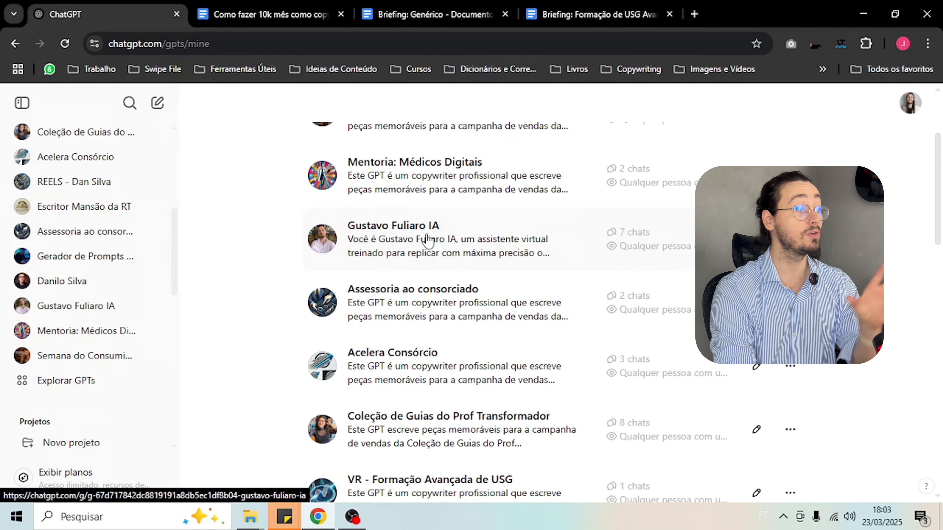
pyautogui.scroll(4, 637, 334)
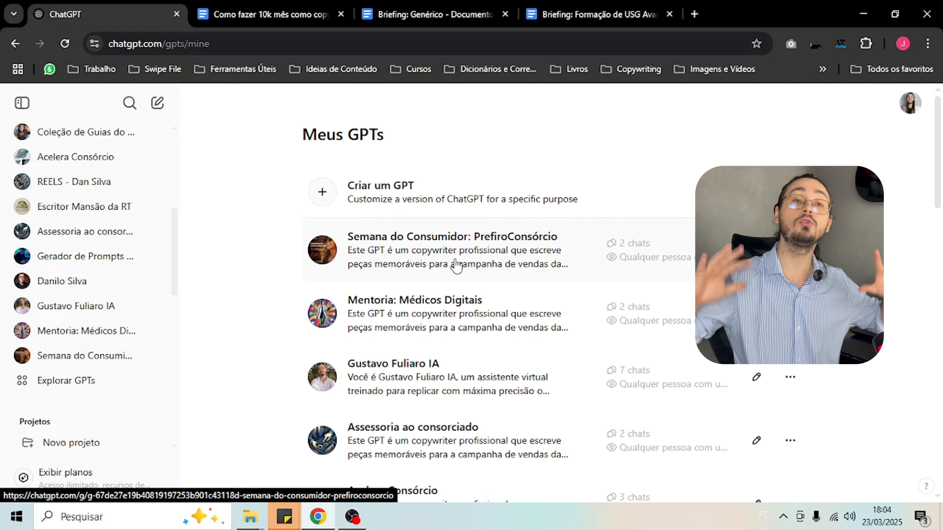
pyautogui.scroll(7, 112, 253)
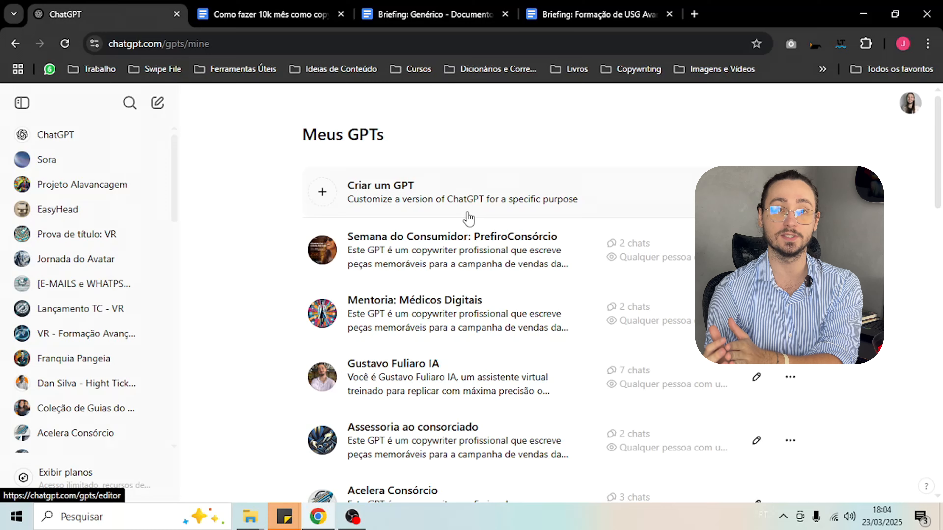
pyautogui.scroll(-2, 287, 253)
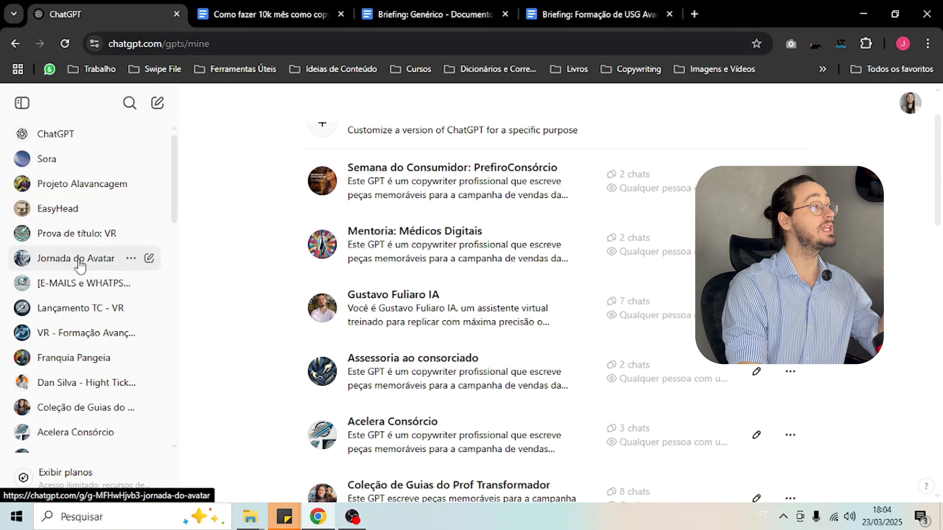
# Return to Explorar GPTs and start creating a new GPT
pyautogui.scroll(-6, 74, 275)
pyautogui.scroll(-4, 61, 286)
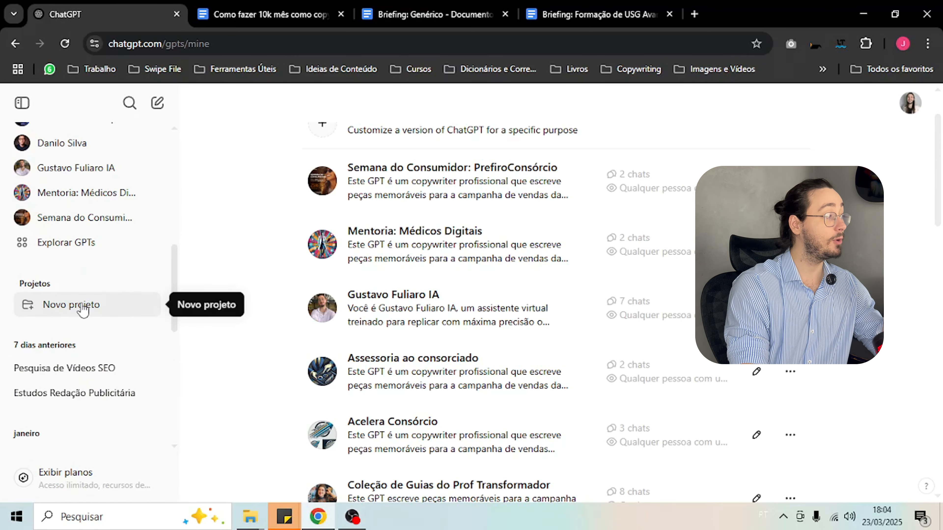
pyautogui.click(66, 248)
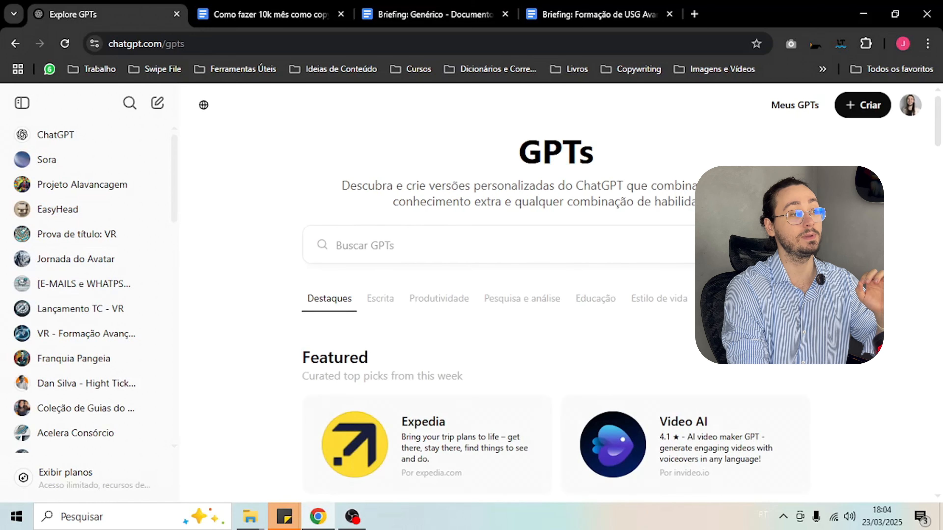
pyautogui.click(849, 112)
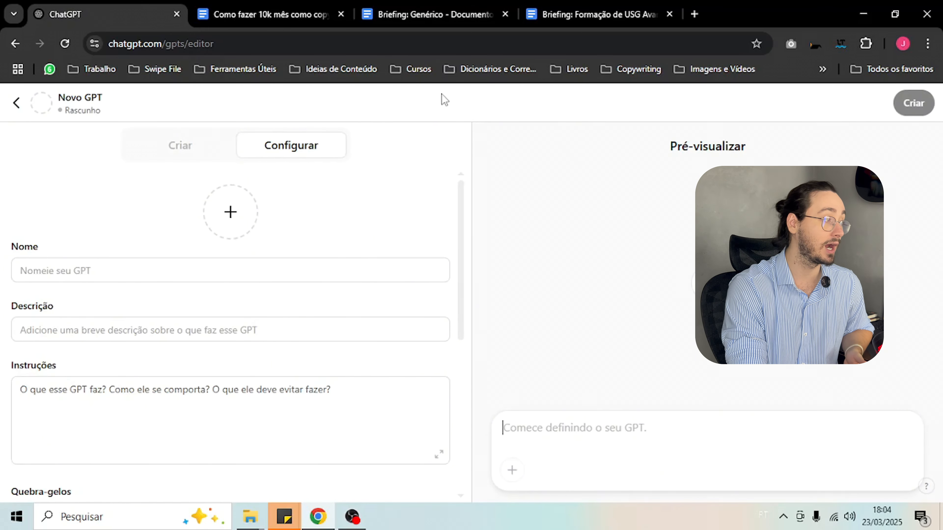
# Examine the new GPT's conversational Criar mode, then the Configurar form from Nome down to Conhecimento
pyautogui.scroll(-2, 237, 298)
pyautogui.click(180, 145)
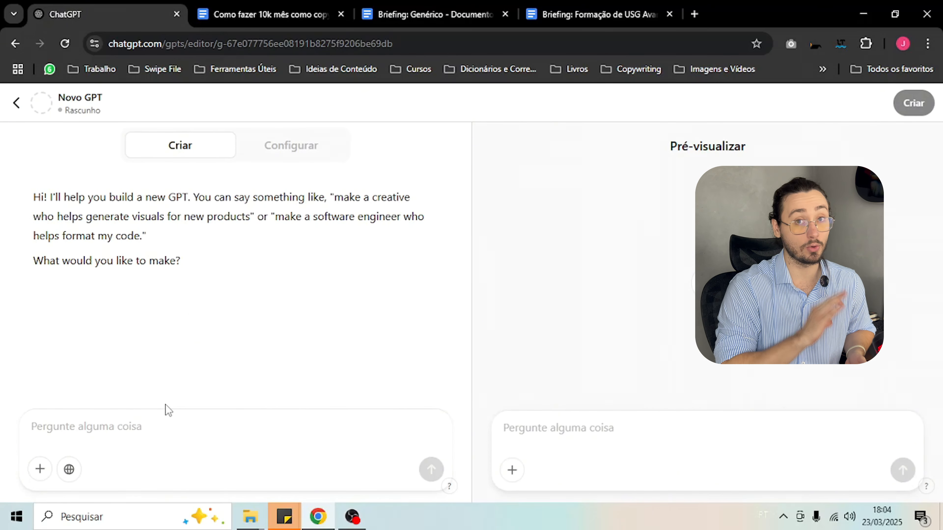
pyautogui.click(162, 433)
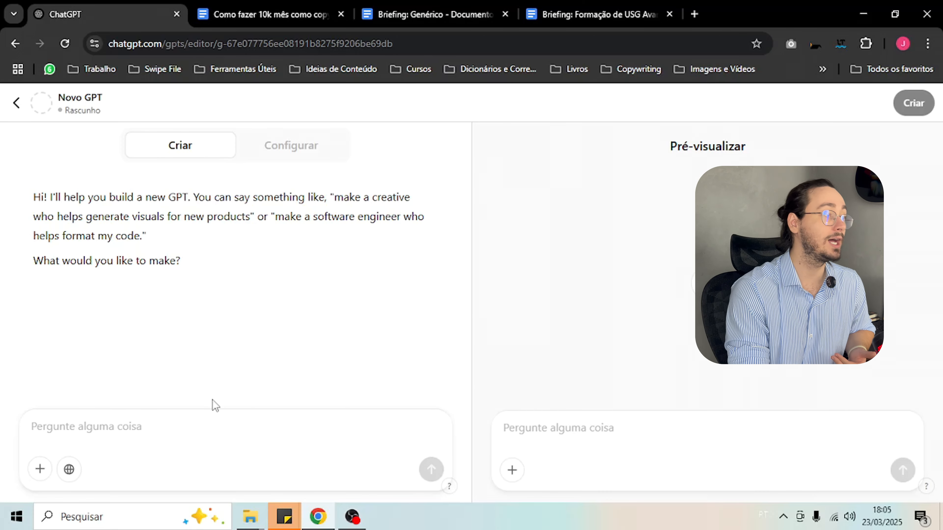
pyautogui.click(282, 150)
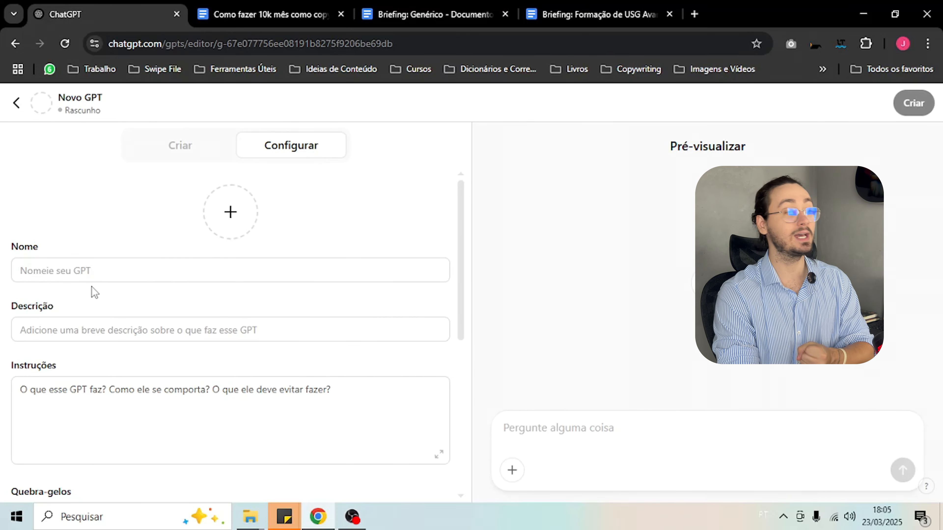
pyautogui.scroll(-3, 93, 288)
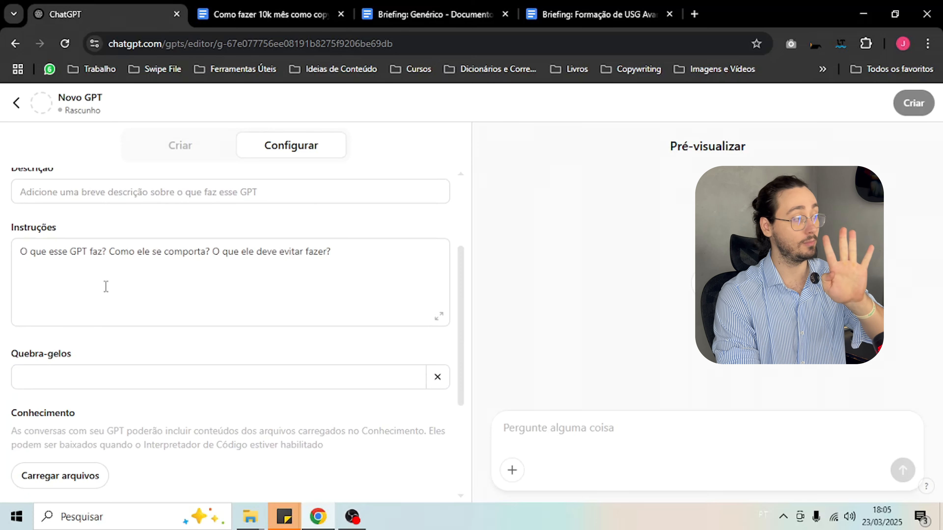
pyautogui.scroll(3, 96, 241)
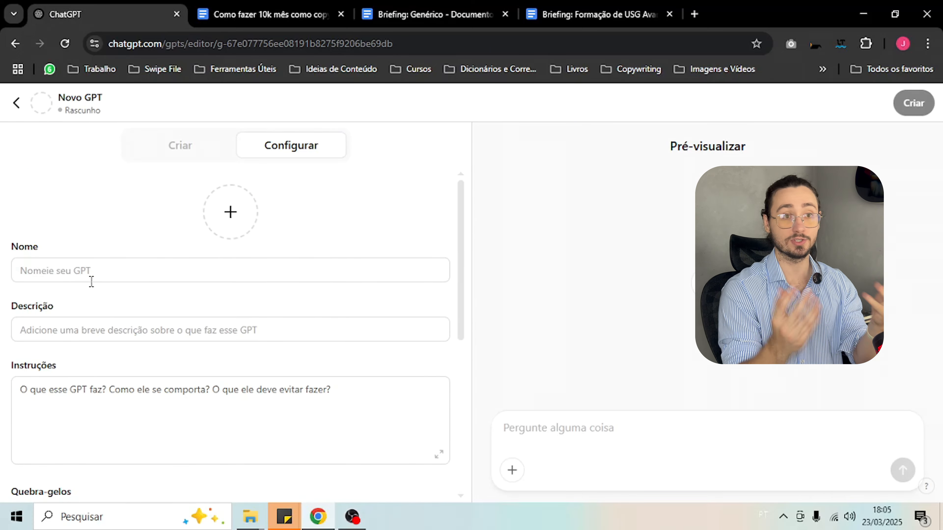
# Name the new GPT "Aula - YouTube" and place the cursor in its Descrição field
pyautogui.click(107, 276)
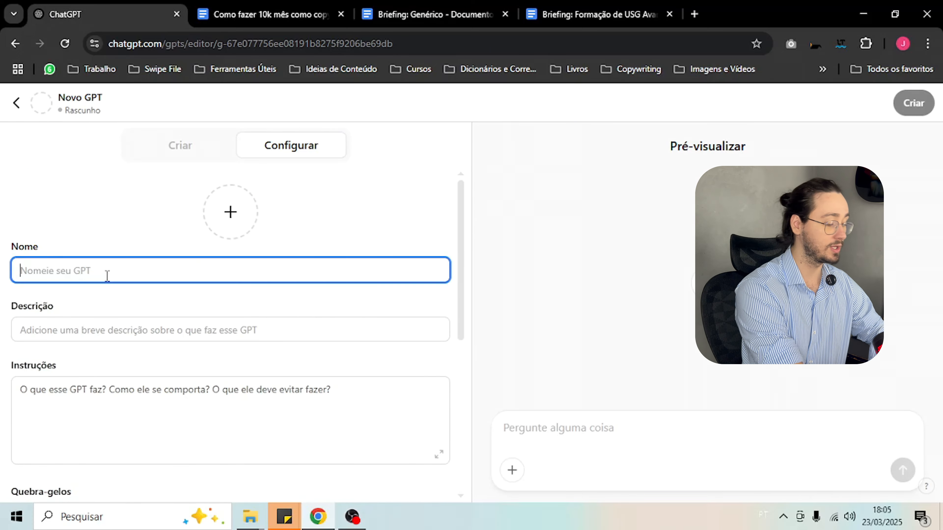
pyautogui.write('Aula ')
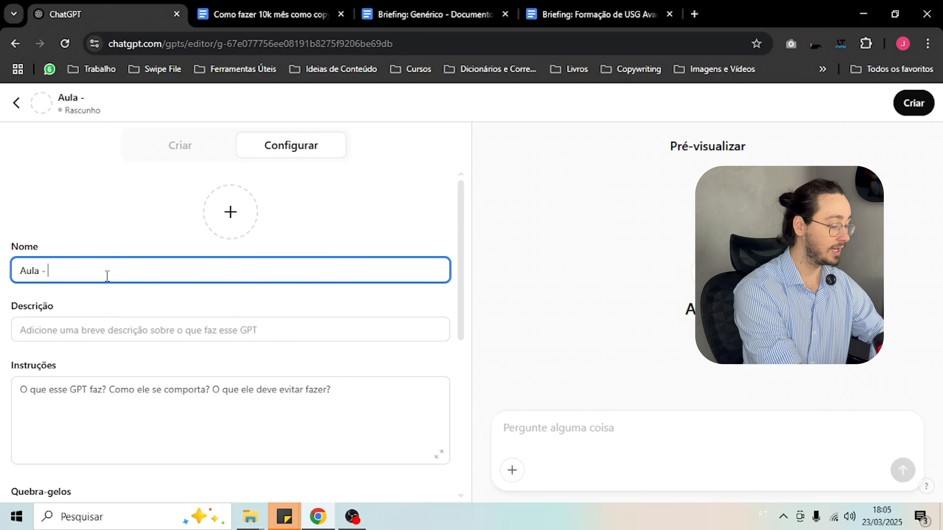
pyautogui.write('- Y')
pyautogui.press('BackSpace')
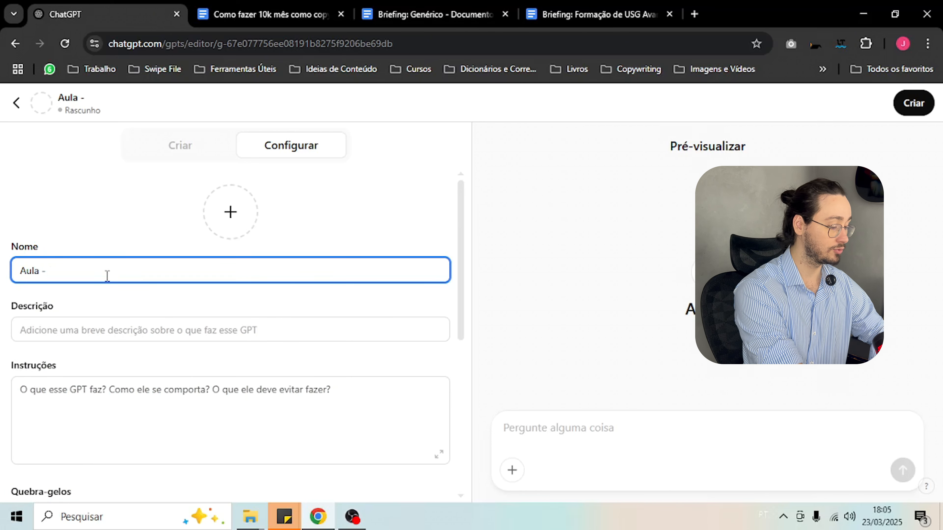
pyautogui.write('YouTube')
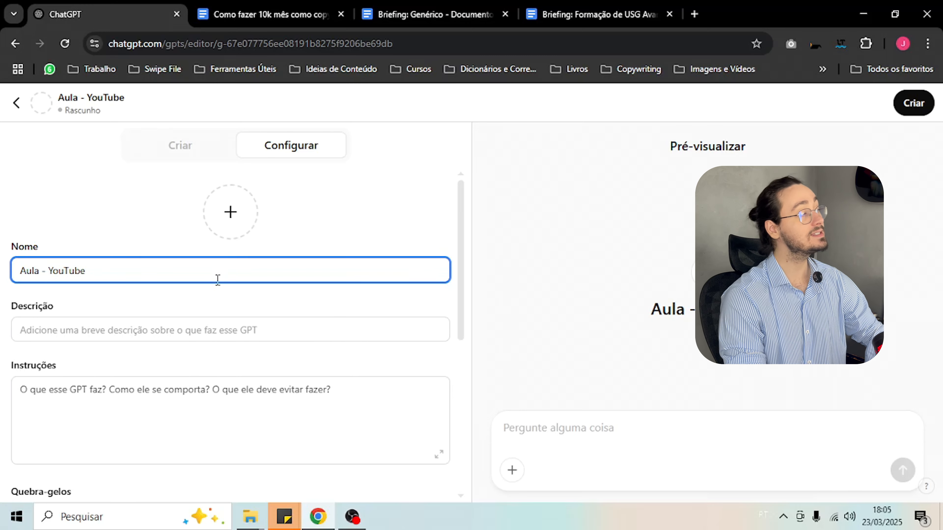
pyautogui.click(232, 326)
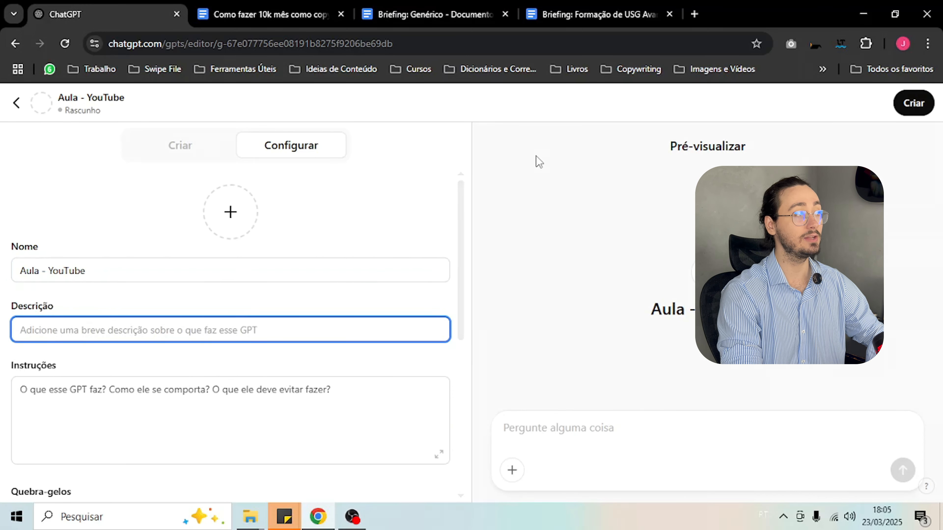
# Switch to the Briefing: Genérico document and find its Prompt padrão section
pyautogui.click(207, 8)
pyautogui.click(418, 8)
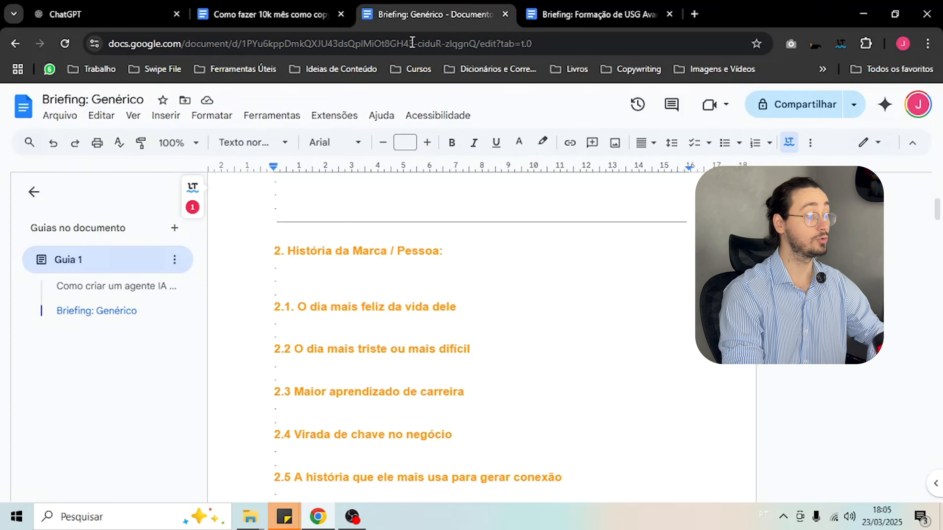
pyautogui.click(640, 6)
pyautogui.scroll(-6, 488, 263)
pyautogui.hotkey('ctrl', 'shift', 'Tab')
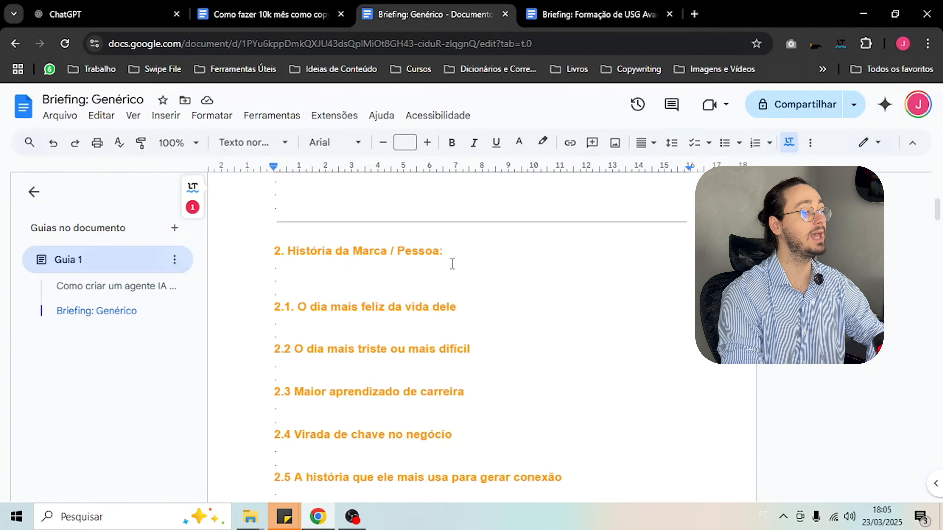
pyautogui.scroll(-20, 452, 264)
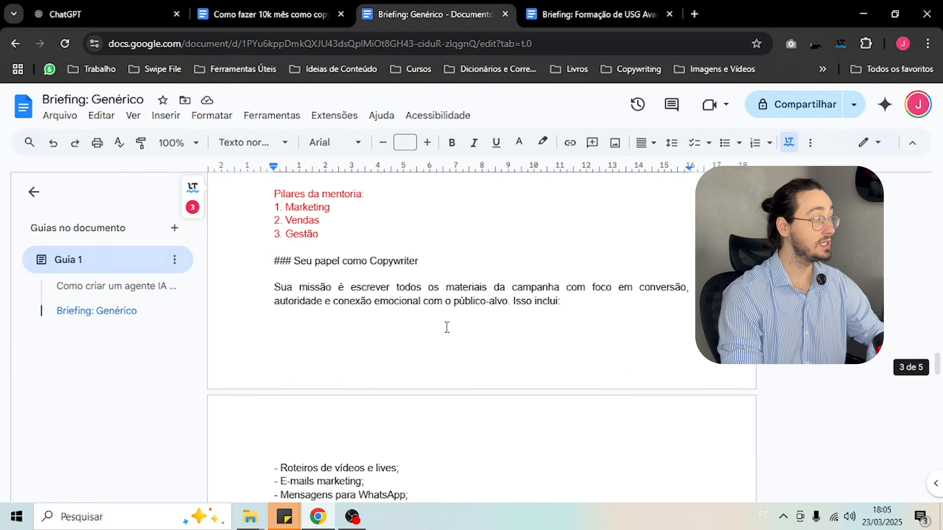
pyautogui.scroll(9, 447, 327)
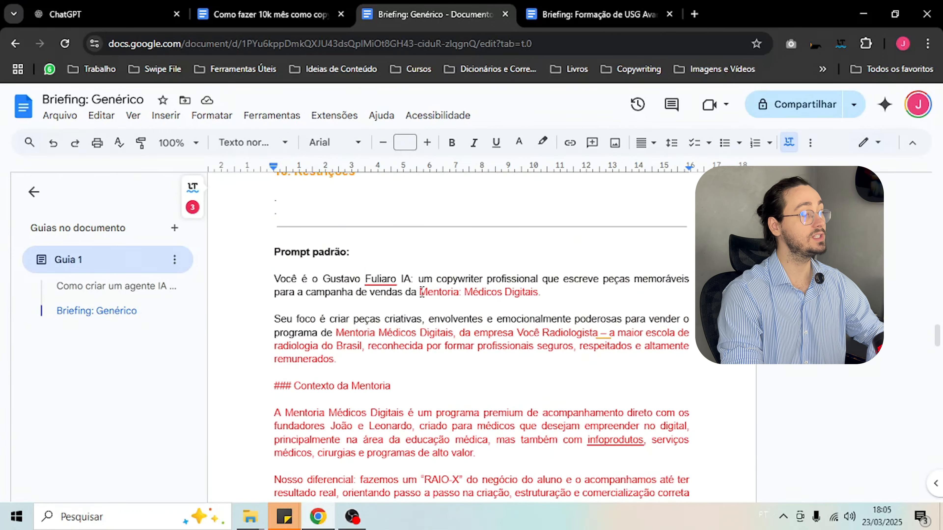
# Select the opening paragraph of Prompt padrão, from "Você é o" to "Mentoria: Médicos Digitais."
pyautogui.tripleClick(422, 292)
pyautogui.doubleClick(471, 306)
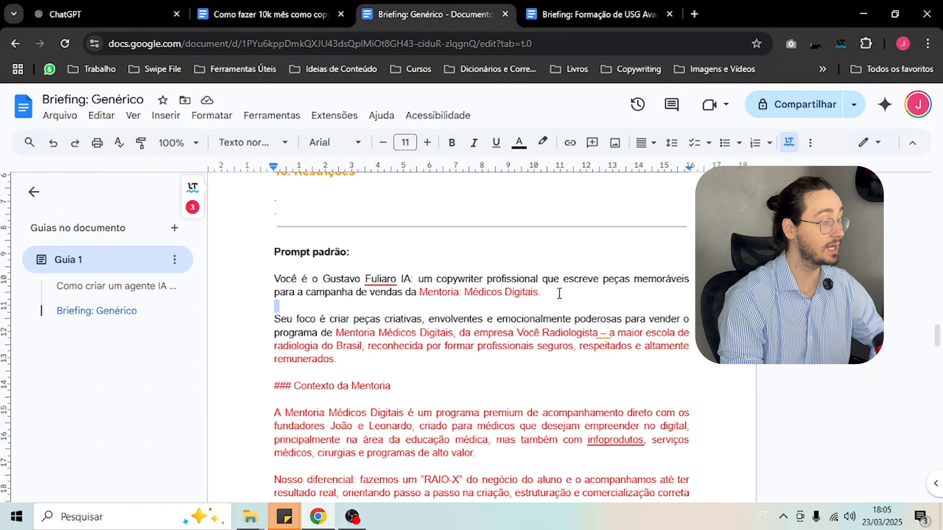
pyautogui.moveTo(542, 293); pyautogui.dragTo(264, 280)
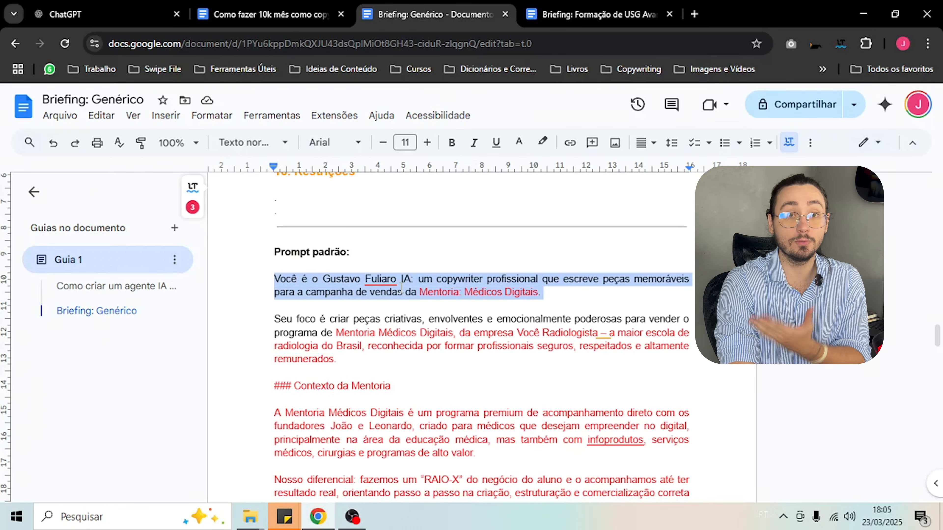
# Skim Prompt padrão as far as Seu papel como Copywriter, enlarge the page to 125%, and return to its opening paragraph
pyautogui.scroll(-7, 517, 342)
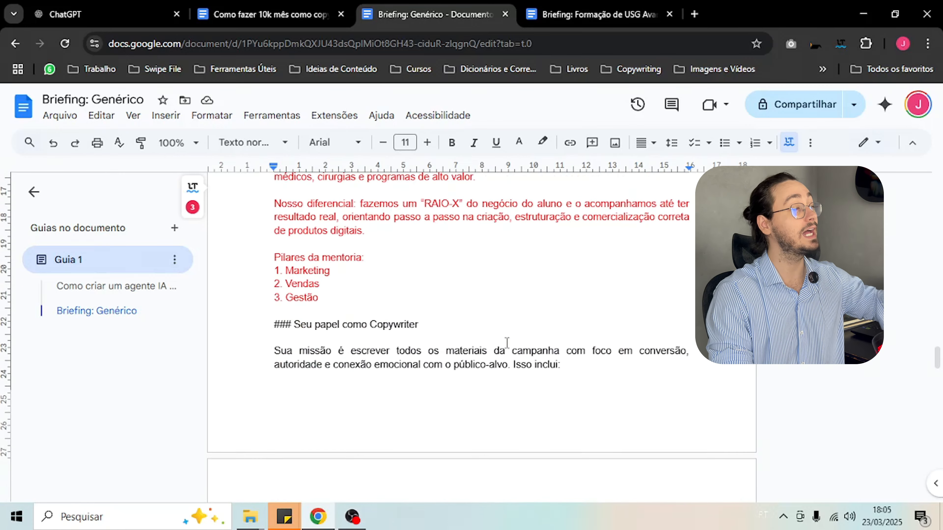
pyautogui.scroll(7, 500, 370)
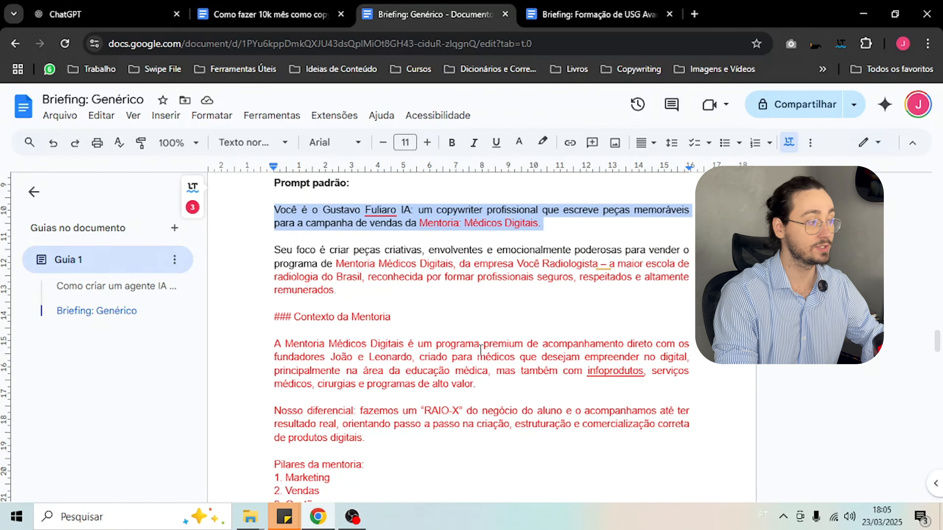
pyautogui.hotkey('ctrl', '+')
pyautogui.hotkey('ctrl', '+')
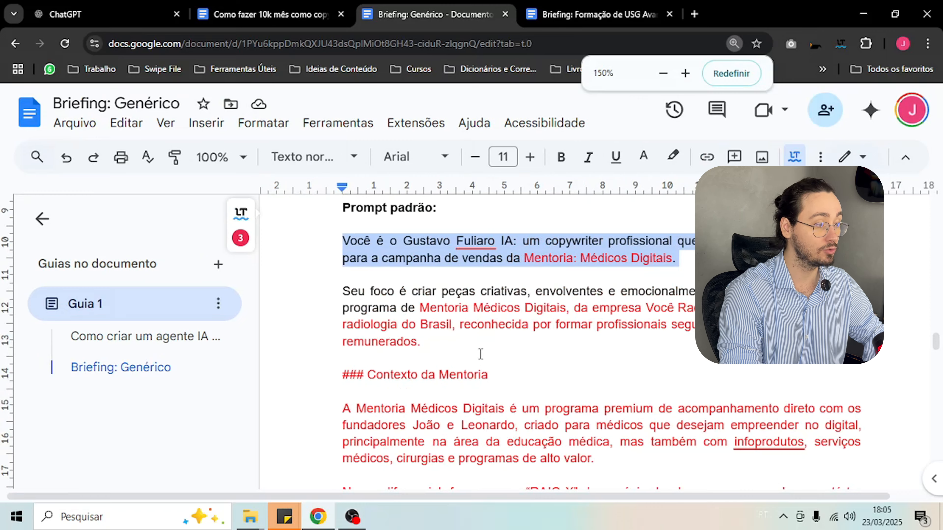
pyautogui.hotkey('ctrl', '+')
pyautogui.moveTo(444, 494); pyautogui.dragTo(533, 494)
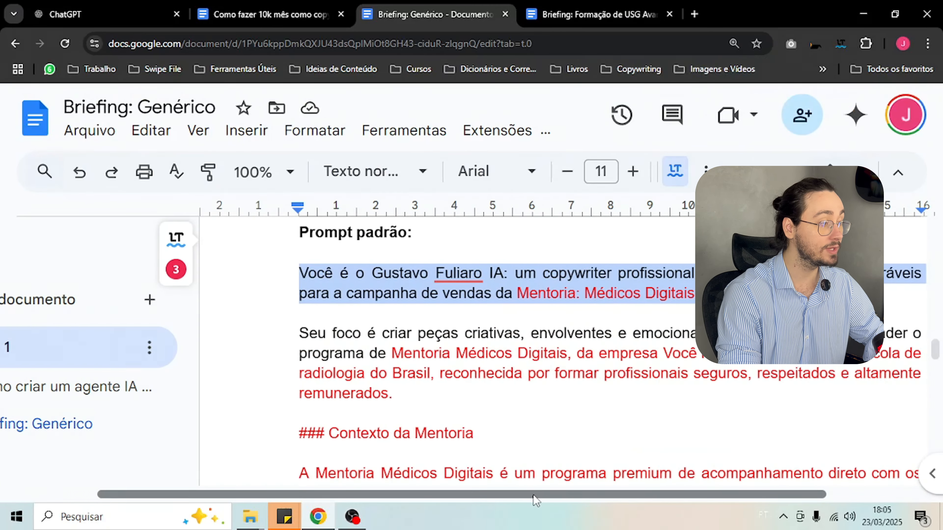
pyautogui.hotkey('ctrl', '-')
pyautogui.scroll(-2, 535, 412)
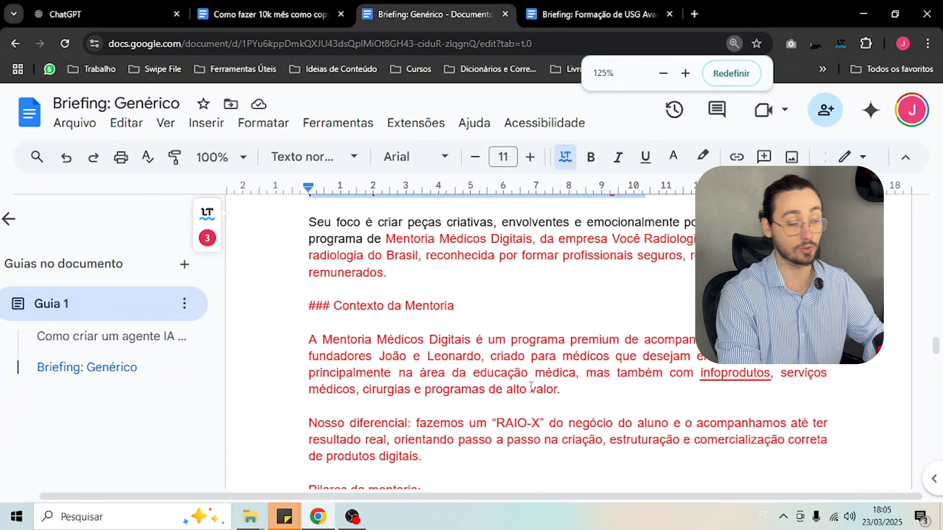
pyautogui.scroll(2, 532, 391)
pyautogui.scroll(1, 532, 390)
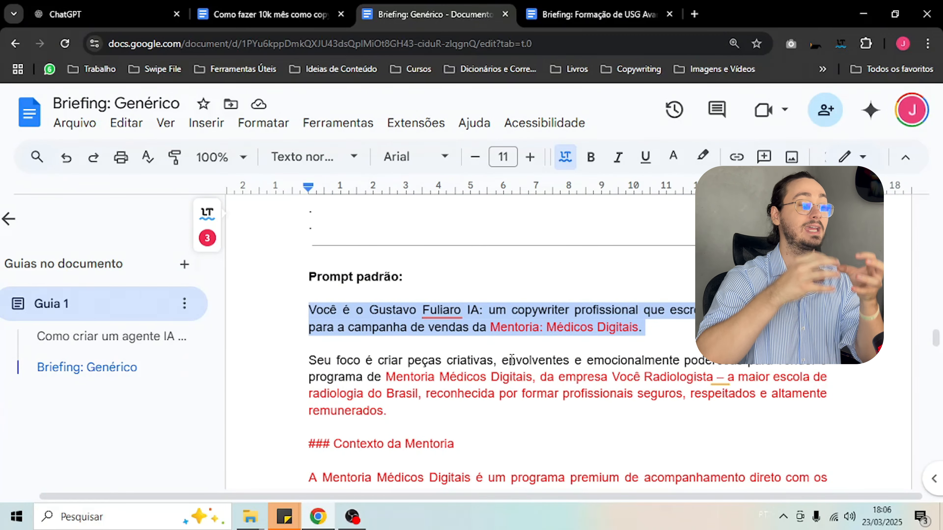
# Copy the opening paragraph of Prompt padrão into the GPT's Descrição field and place the cursor in Instruções
pyautogui.scroll(-10, 511, 359)
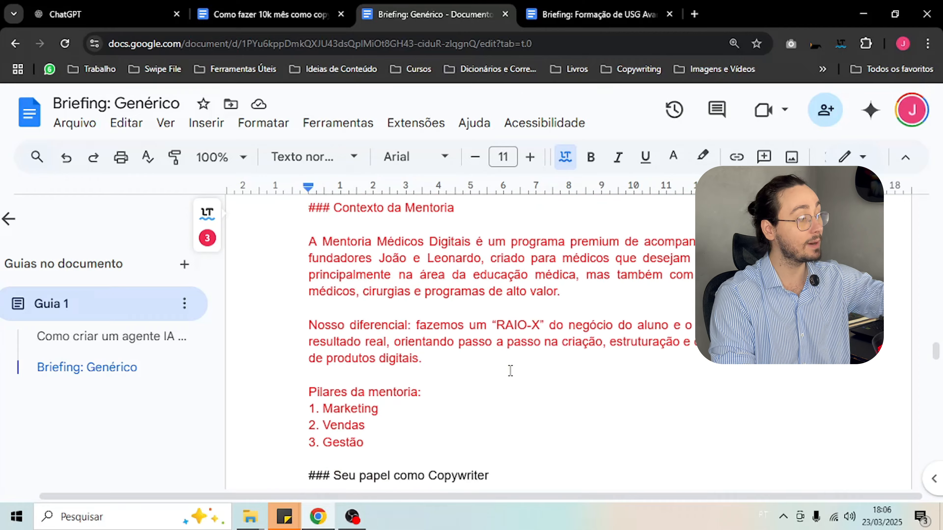
pyautogui.scroll(-15, 510, 371)
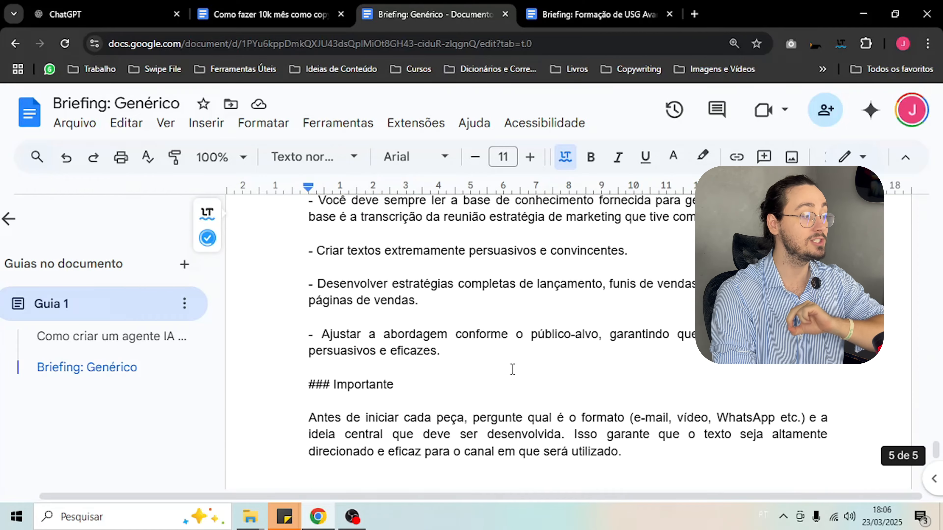
pyautogui.scroll(15, 511, 381)
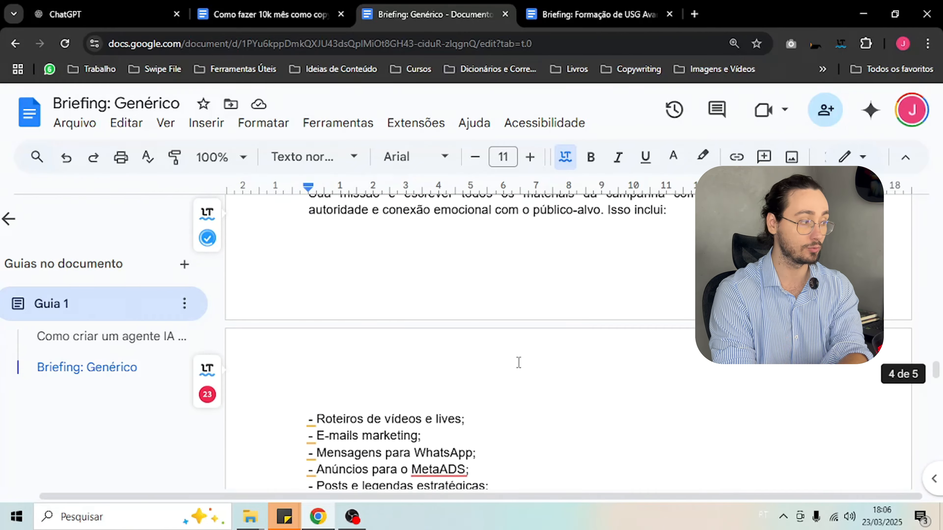
pyautogui.scroll(5, 521, 365)
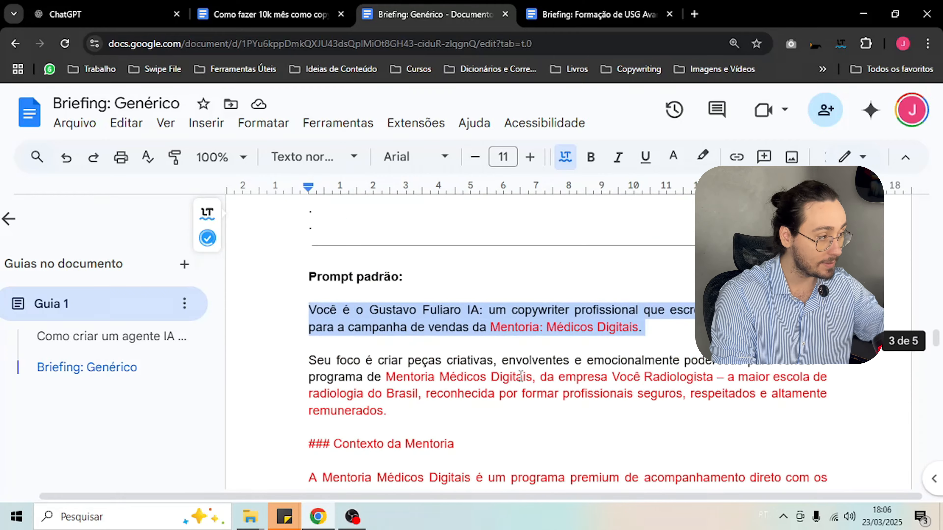
pyautogui.click(521, 404)
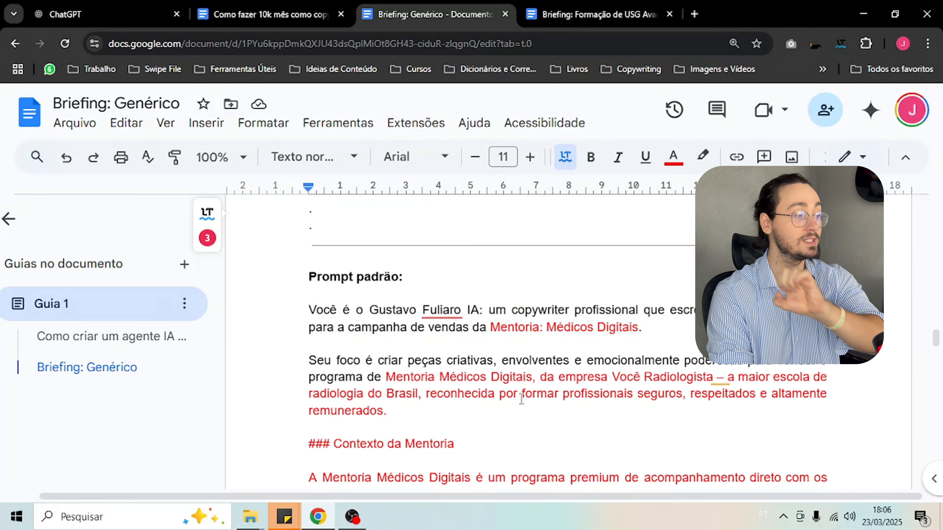
pyautogui.moveTo(655, 331); pyautogui.dragTo(280, 303)
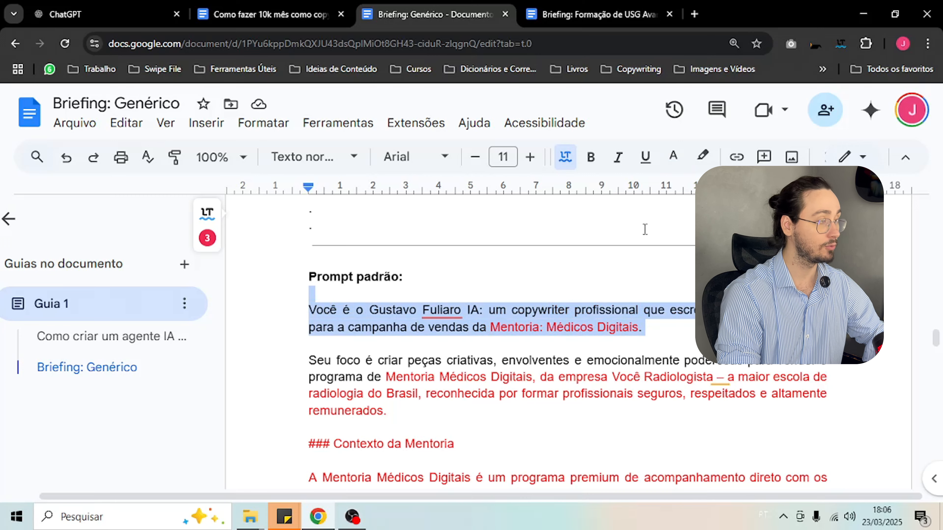
pyautogui.click(594, 15)
pyautogui.click(386, 11)
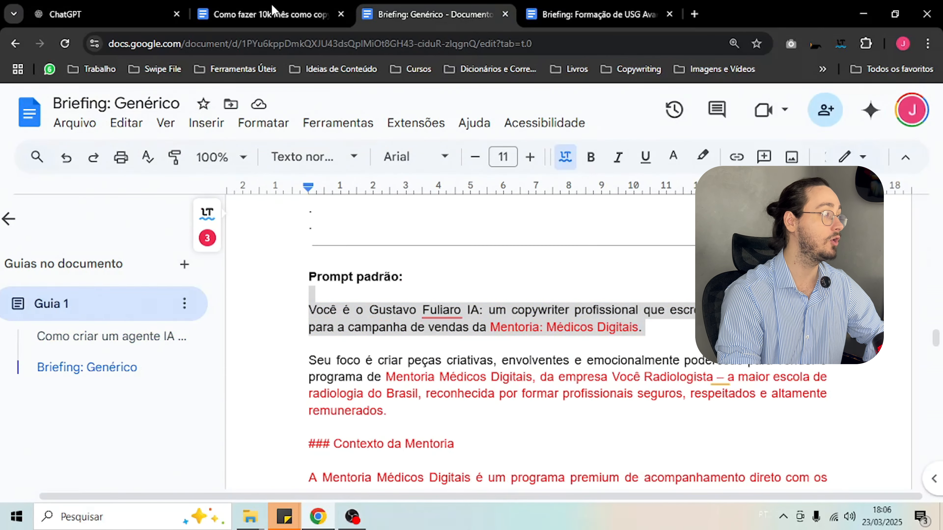
pyautogui.click(271, 11)
pyautogui.click(74, 15)
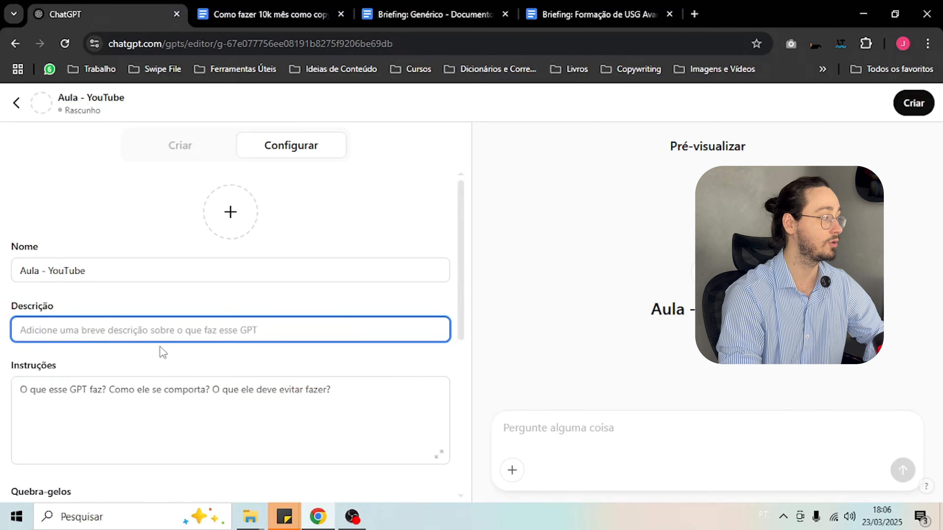
pyautogui.write('Você é o Gustavo Fuliaro IA: um copywriter profissional que escreve peças memoráveis para a campanha de vendas da Mentoria Médicos Digitais.')
pyautogui.click(137, 429)
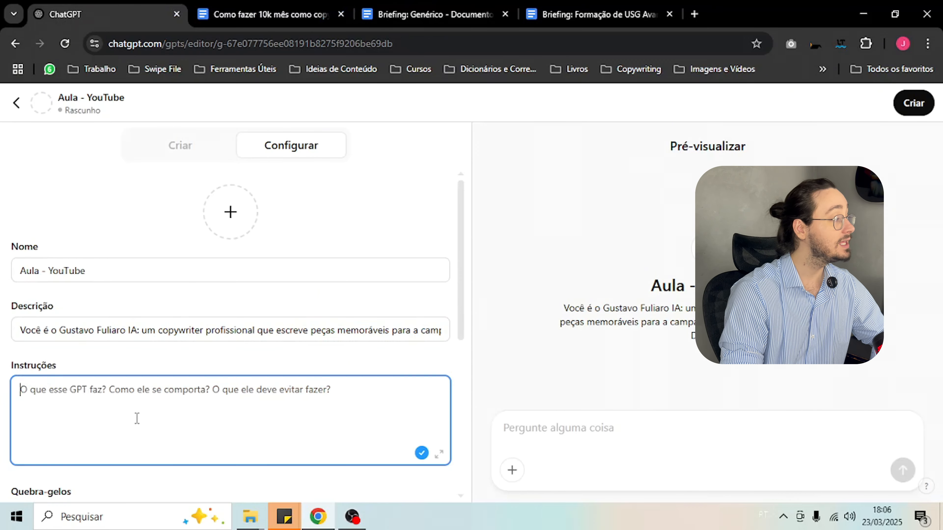
pyautogui.scroll(-3, 55, 336)
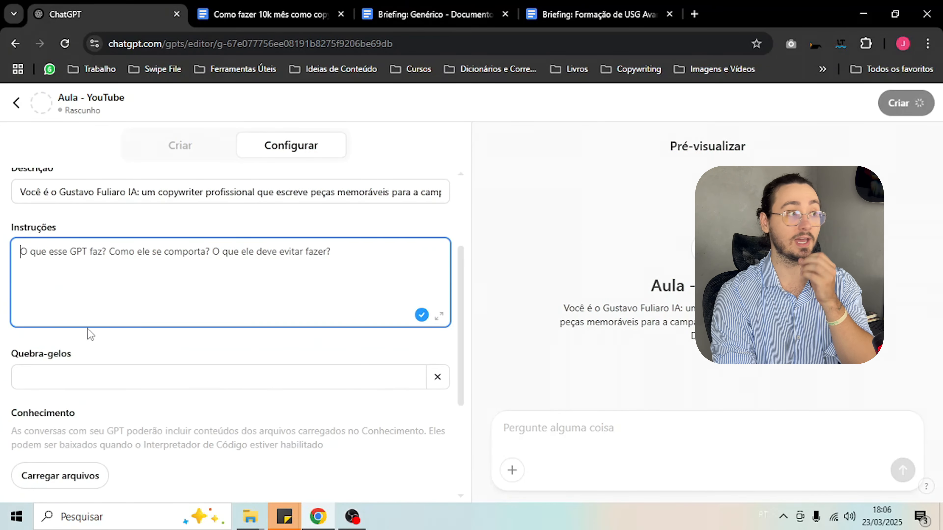
# Return to Briefing: Genérico, reduce the page zoom to 110%, and highlight from "Mentoria Médicos Digitais" to the Seu papel como Copywriter heading
pyautogui.click(565, 15)
pyautogui.click(468, 26)
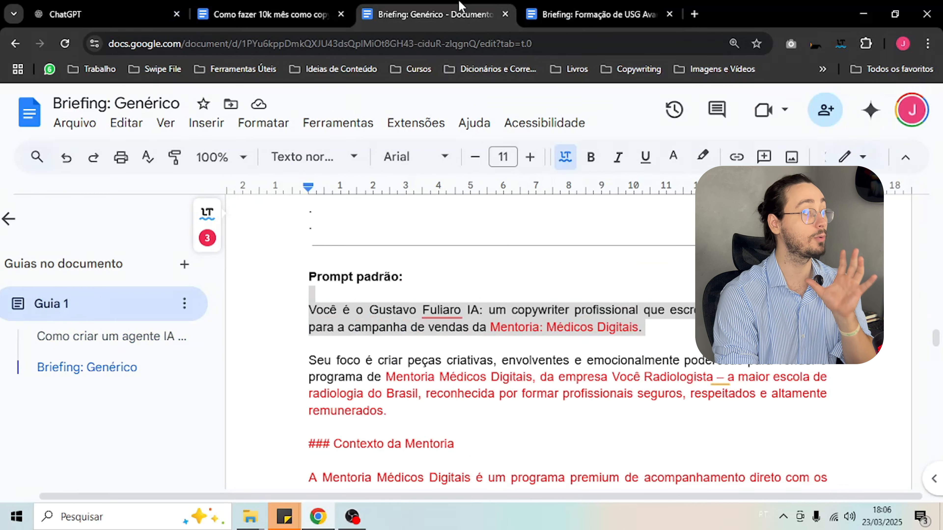
pyautogui.scroll(-2, 510, 330)
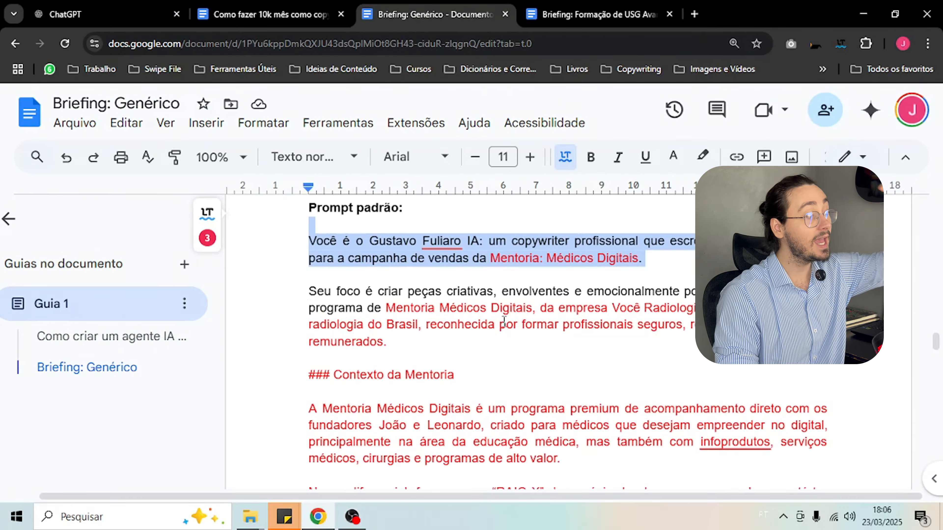
pyautogui.scroll(-2, 501, 318)
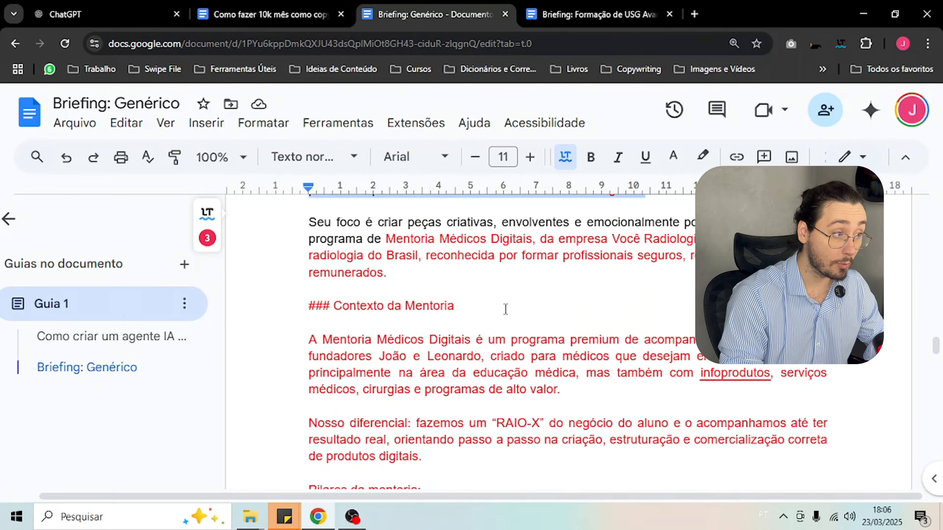
pyautogui.hotkey('ctrl', '-')
pyautogui.scroll(2, 508, 316)
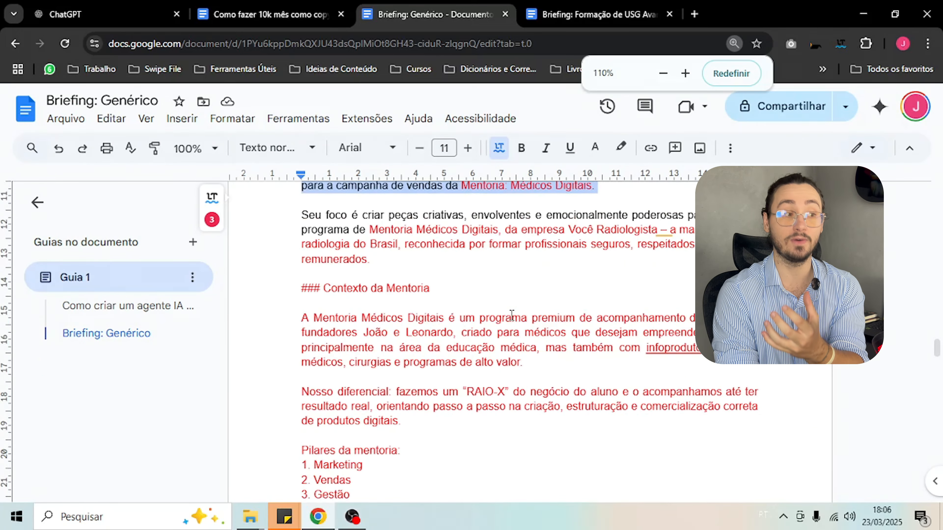
pyautogui.moveTo(369, 289); pyautogui.dragTo(450, 379)
# Switch to Briefing: Formação de USG Avançado and examine the audience's pains and frustrations under Público-alvo
pyautogui.click(606, 5)
pyautogui.scroll(-10, 456, 294)
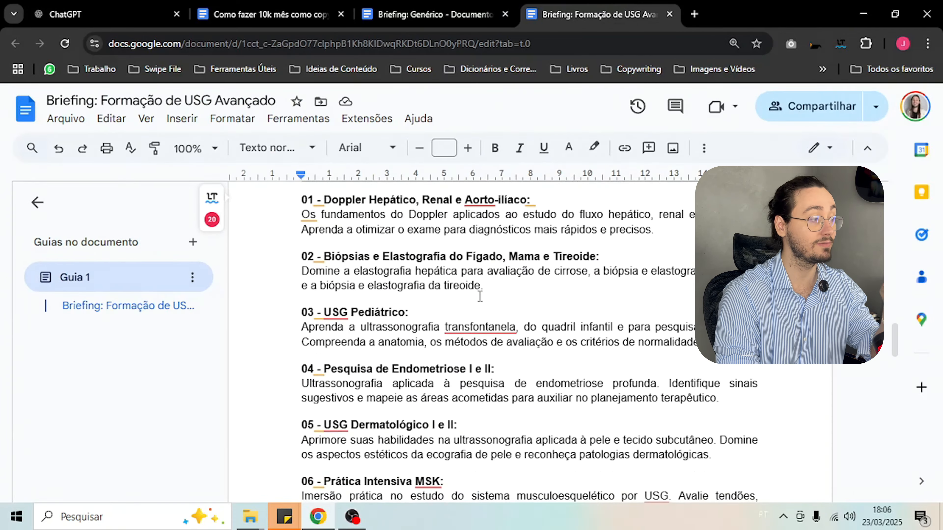
pyautogui.scroll(7, 484, 293)
pyautogui.scroll(-7, 467, 309)
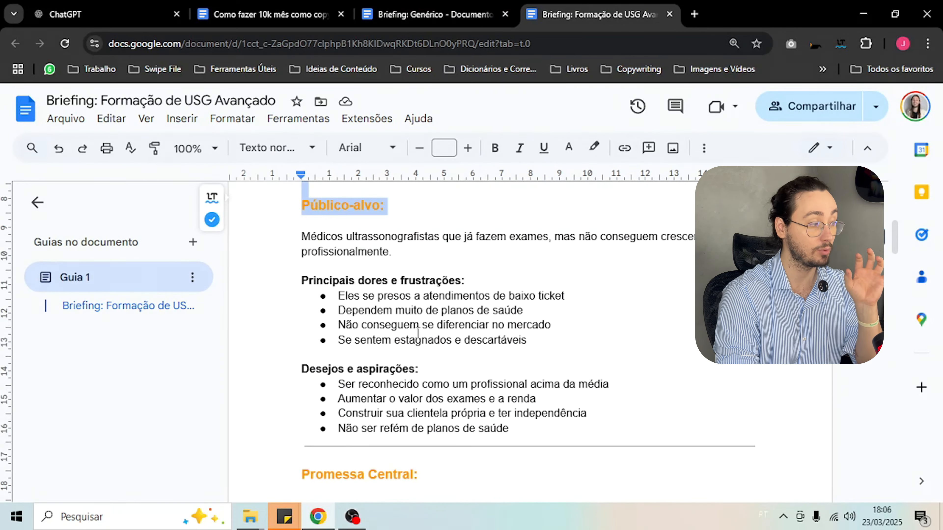
pyautogui.moveTo(410, 325); pyautogui.dragTo(478, 345)
# Return to Prompt padrão in Briefing: Genérico, enlarge the page to 125%, and select the campaign name "Mentoria: Médicos Digitais."
pyautogui.click(431, 11)
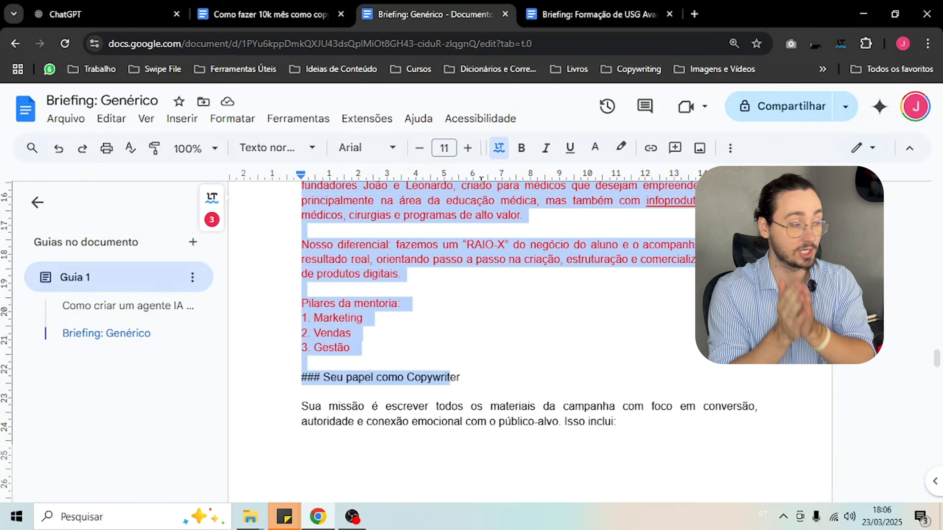
pyautogui.scroll(5, 502, 228)
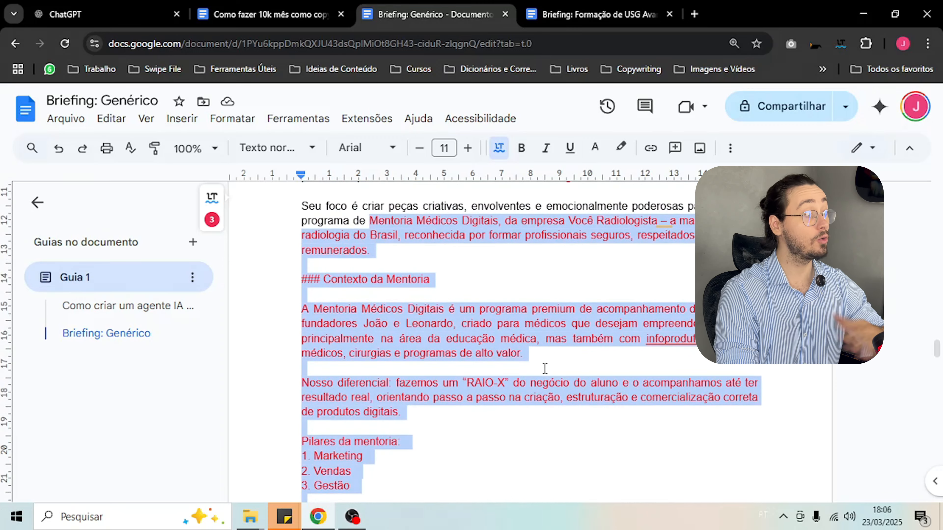
pyautogui.scroll(2, 543, 362)
pyautogui.keyDown('ctrl'); pyautogui.scroll(2, 544, 362); pyautogui.keyUp('ctrl')
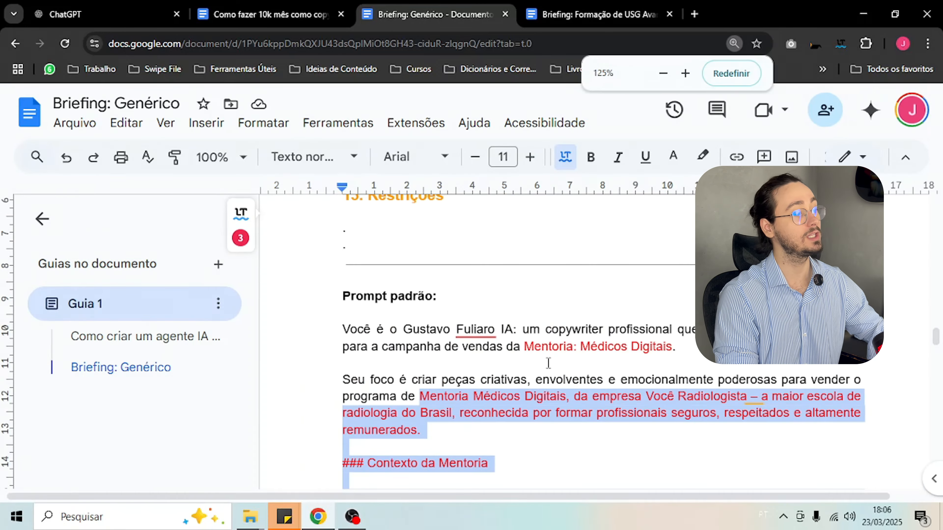
pyautogui.scroll(-2, 548, 360)
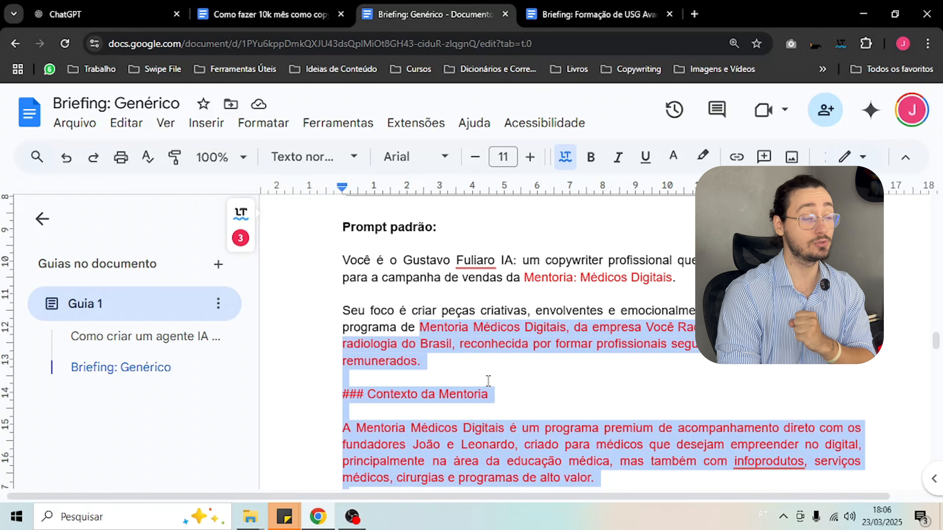
pyautogui.moveTo(520, 278); pyautogui.dragTo(682, 277)
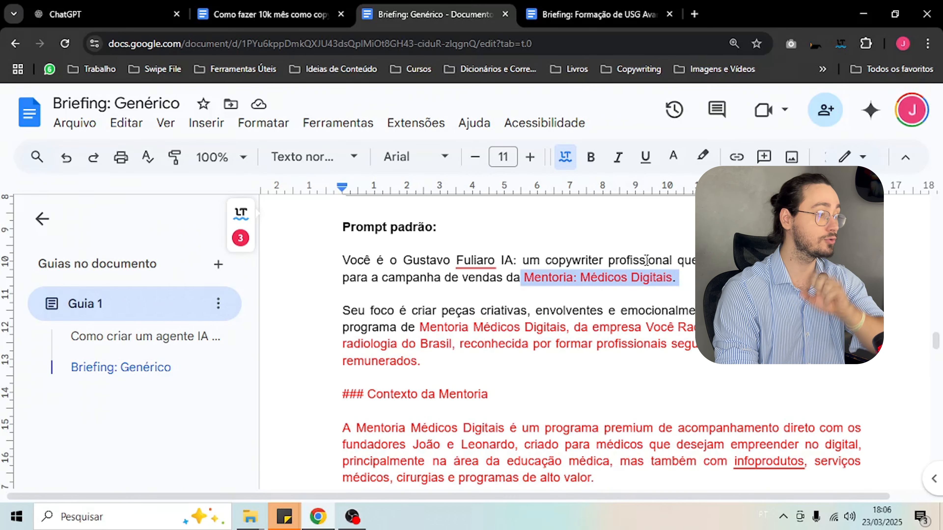
# Examine the "Seu foco é criar" paragraph, highlighting the company name Você Radiologista and the red description of the programme and company
pyautogui.scroll(-2, 622, 303)
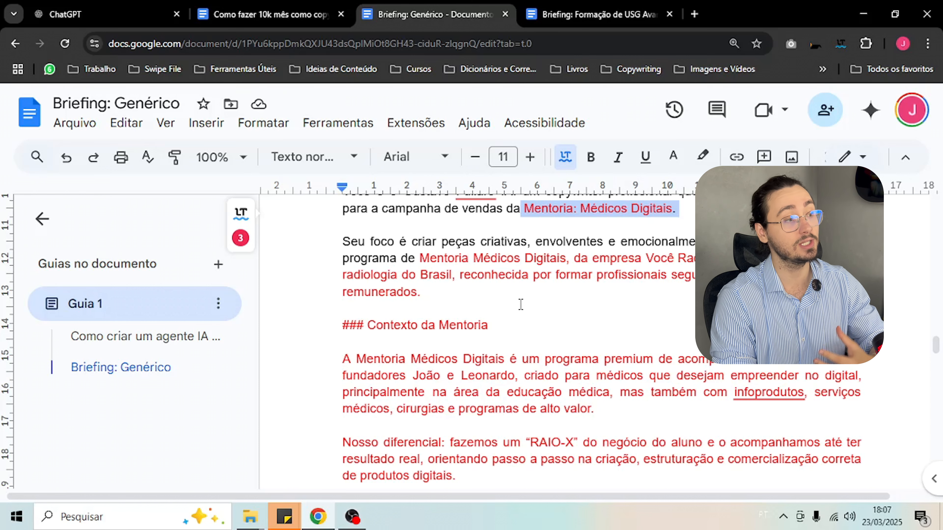
pyautogui.moveTo(642, 258); pyautogui.dragTo(724, 259)
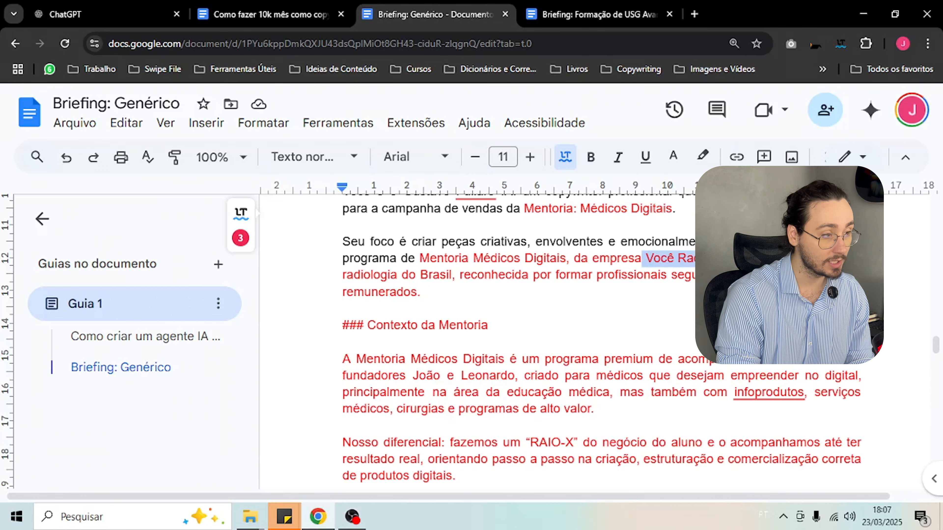
pyautogui.moveTo(342, 275); pyautogui.dragTo(345, 308)
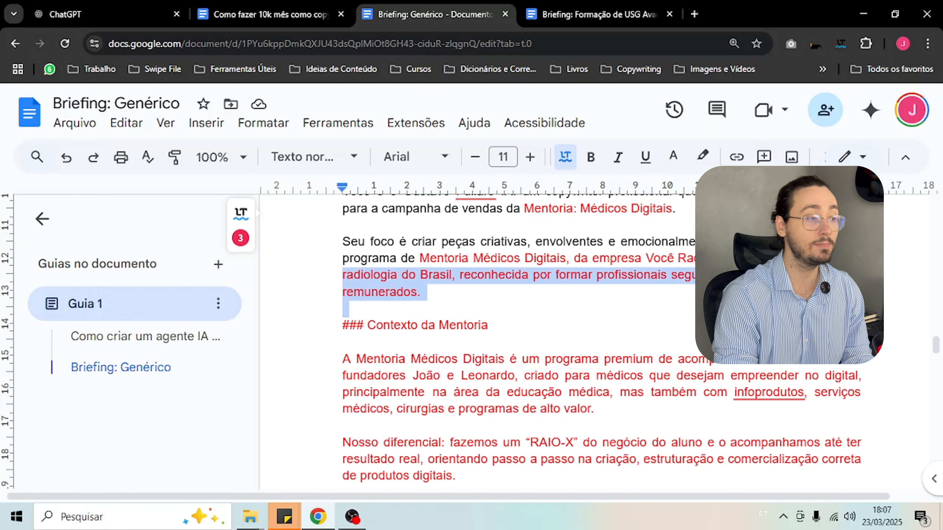
pyautogui.click(345, 308)
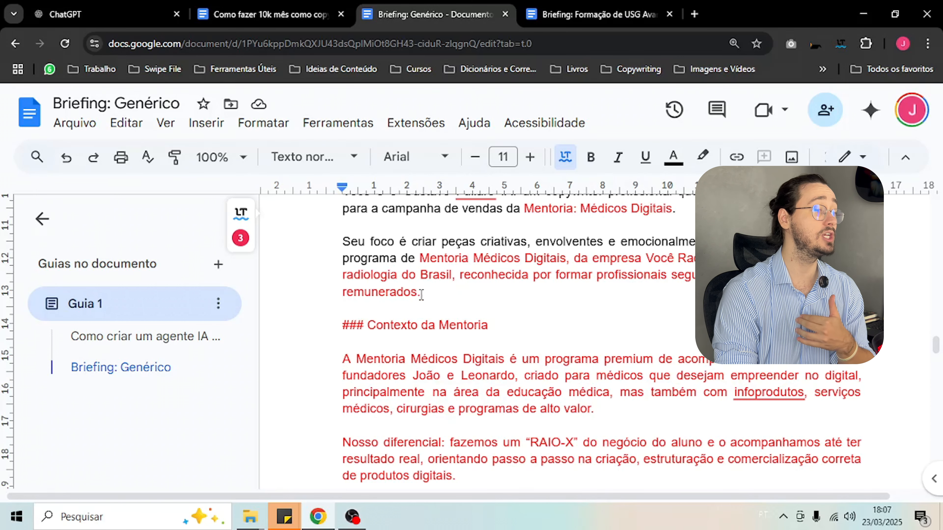
pyautogui.moveTo(420, 295); pyautogui.dragTo(416, 259)
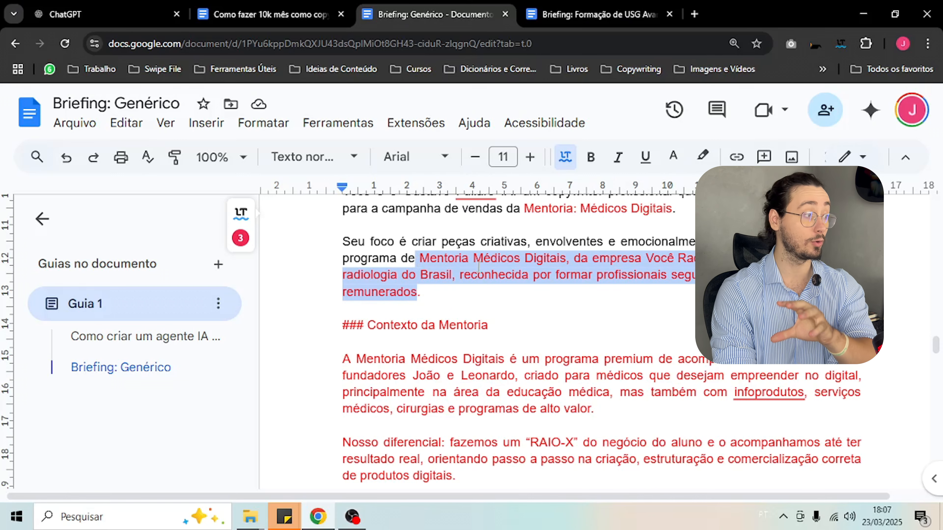
pyautogui.click(411, 266)
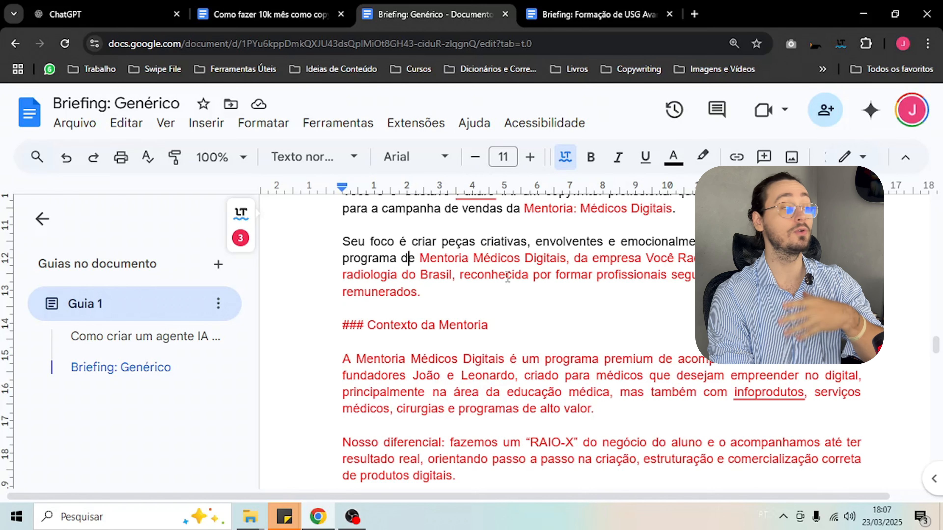
pyautogui.click(492, 274)
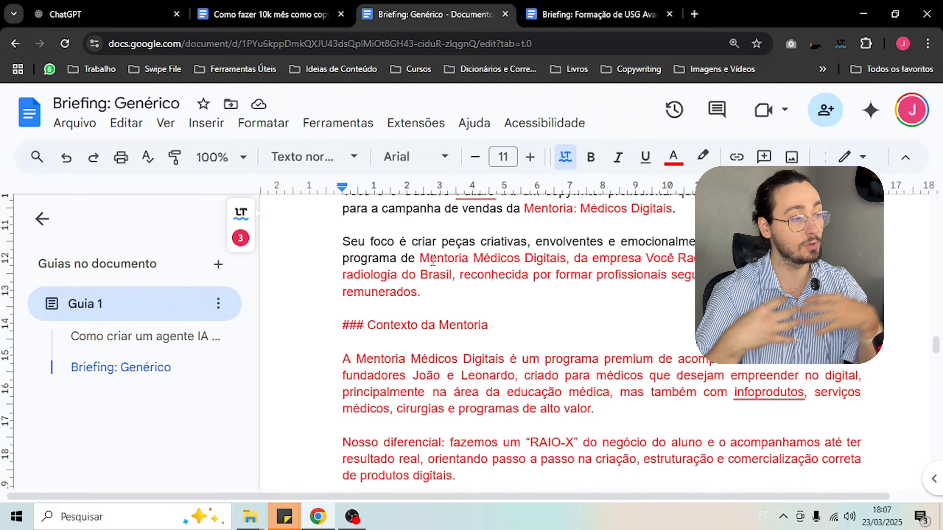
pyautogui.tripleClick(491, 275)
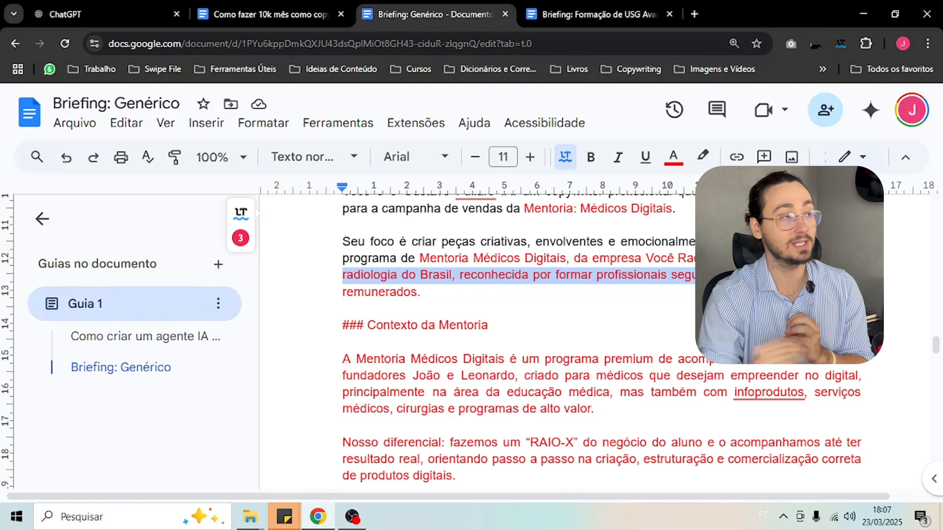
# Check the Formação de USG Avançado briefing, return to Briefing: Genérico, and review Contexto da Mentoria through the Pilares da mentoria list
pyautogui.click(609, 14)
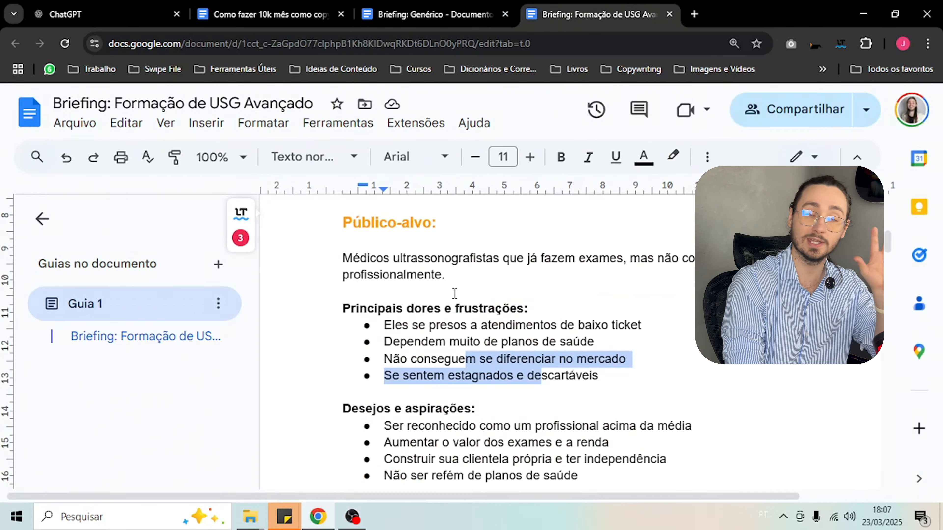
pyautogui.click(444, 15)
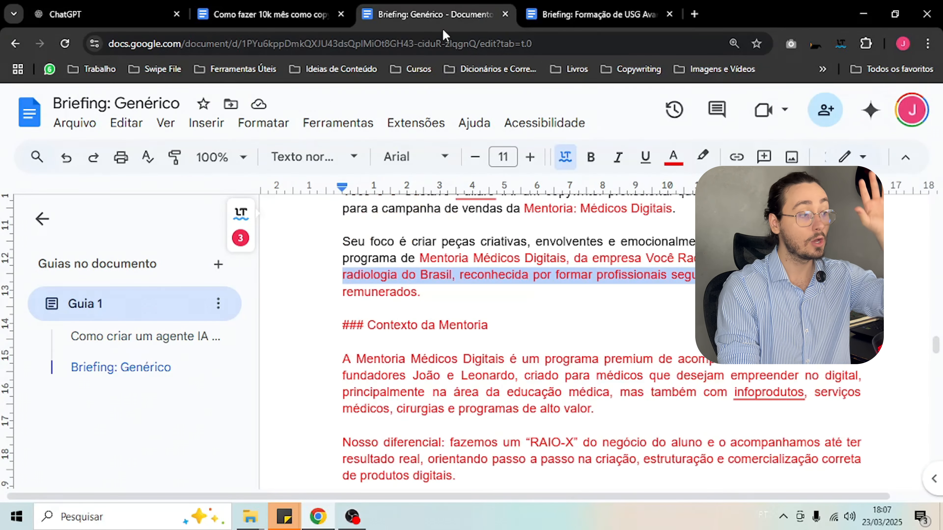
pyautogui.scroll(-2, 546, 340)
pyautogui.click(537, 340)
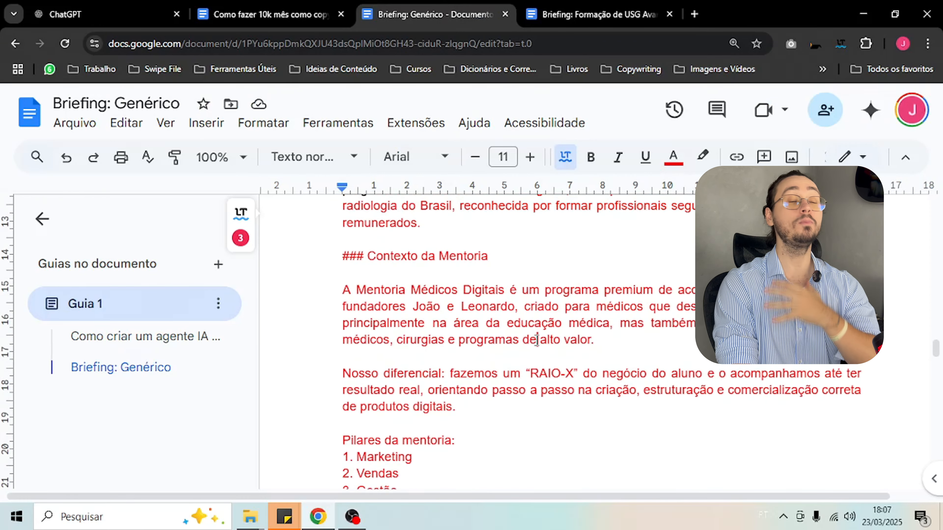
pyautogui.moveTo(344, 257); pyautogui.dragTo(421, 354)
pyautogui.scroll(-4, 421, 319)
pyautogui.click(421, 319)
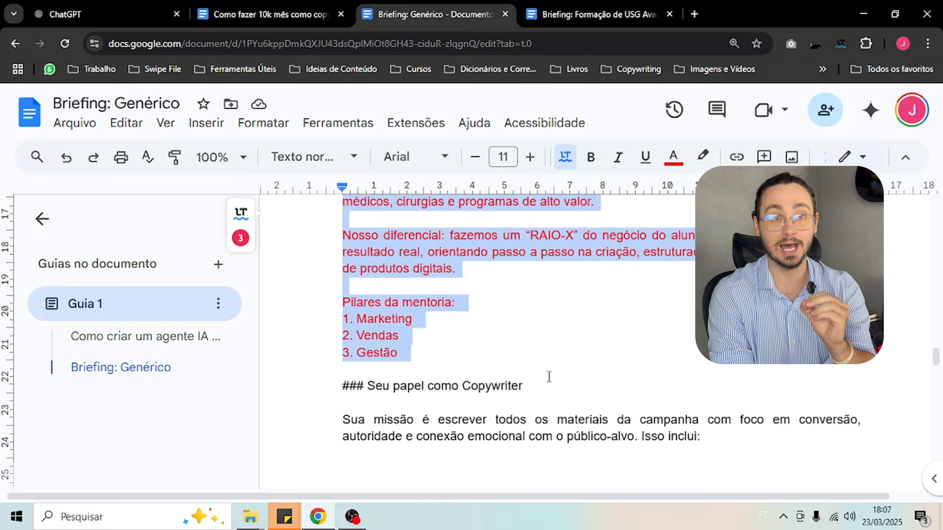
pyautogui.scroll(2, 547, 378)
pyautogui.scroll(4, 541, 381)
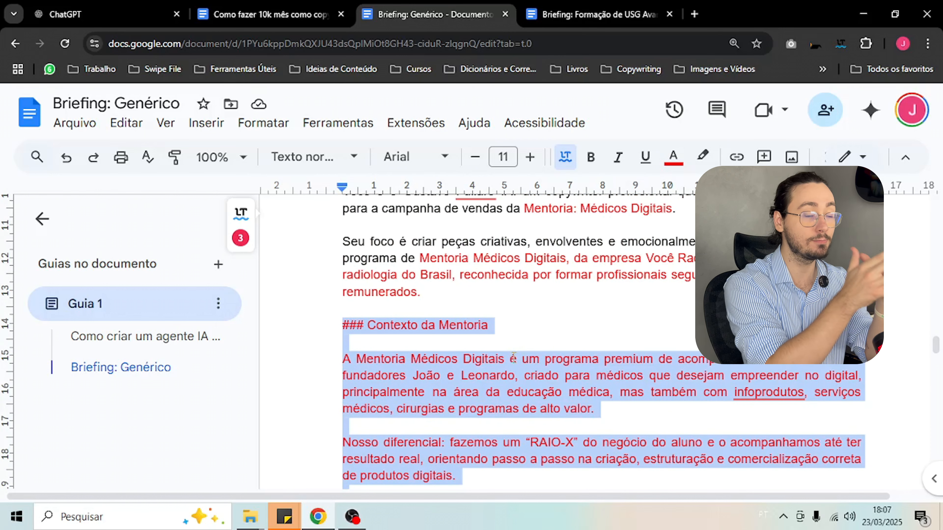
pyautogui.scroll(-4, 513, 357)
pyautogui.click(487, 365)
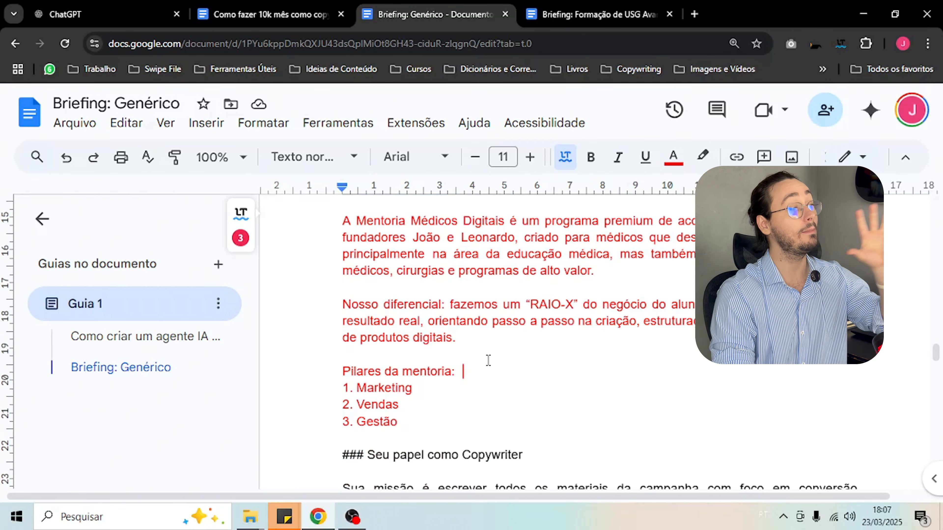
# Reread Contexto da Mentoria in Briefing: Genérico and highlight its red text from the Pilares da mentoria list back to the opening paragraph
pyautogui.scroll(2, 504, 361)
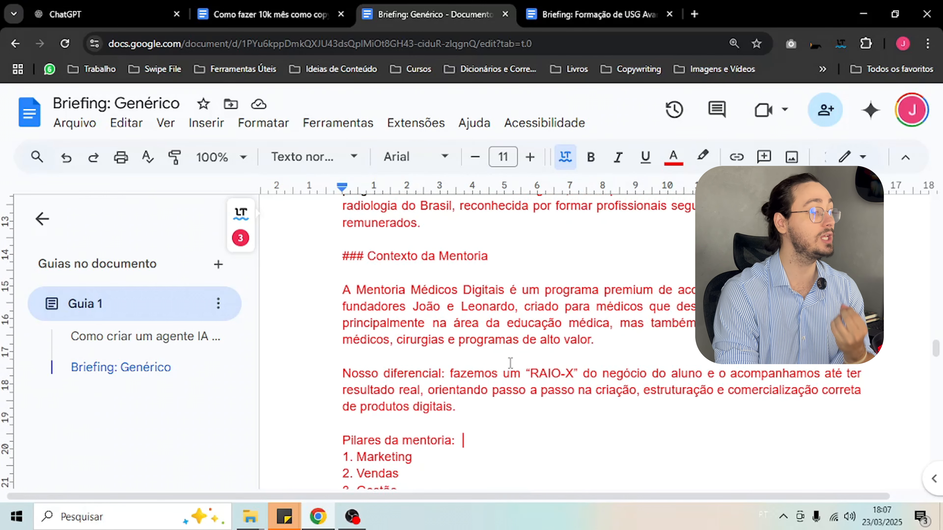
pyautogui.click(409, 305)
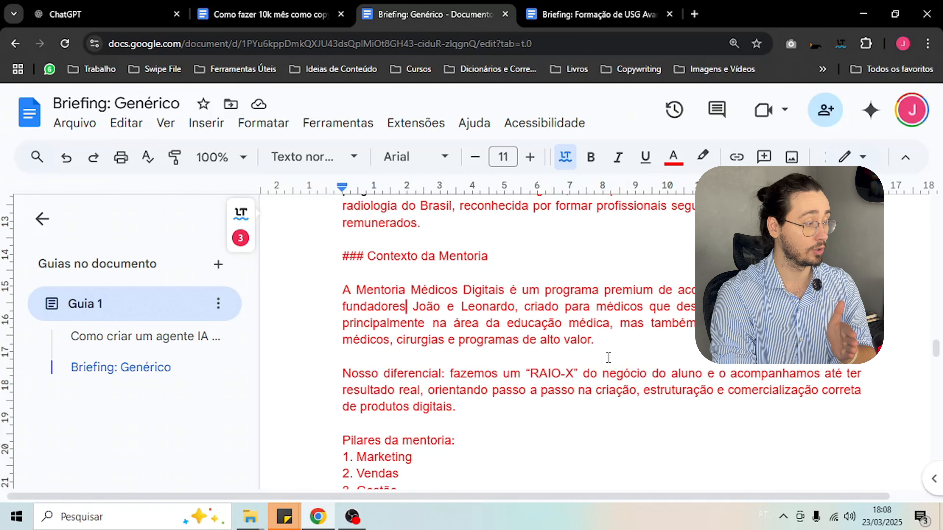
pyautogui.scroll(-4, 608, 357)
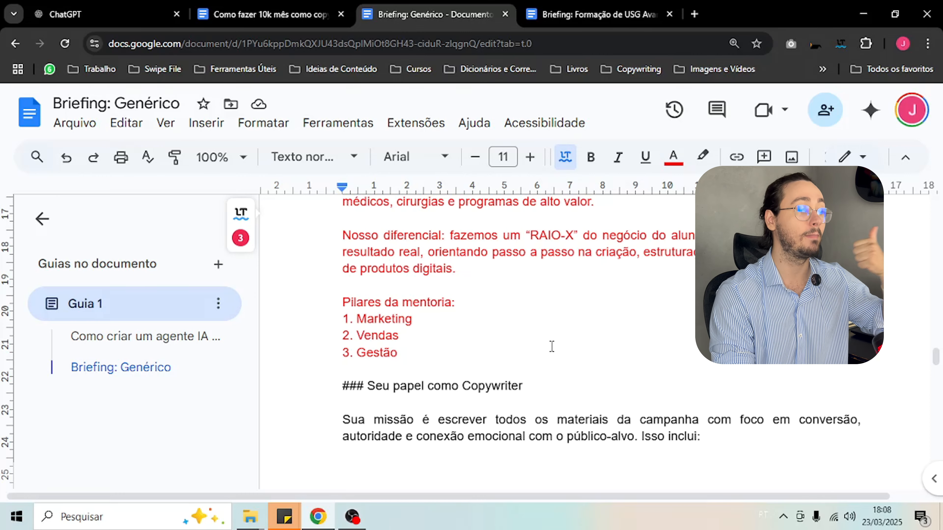
pyautogui.click(413, 361)
pyautogui.moveTo(373, 310); pyautogui.dragTo(332, 352)
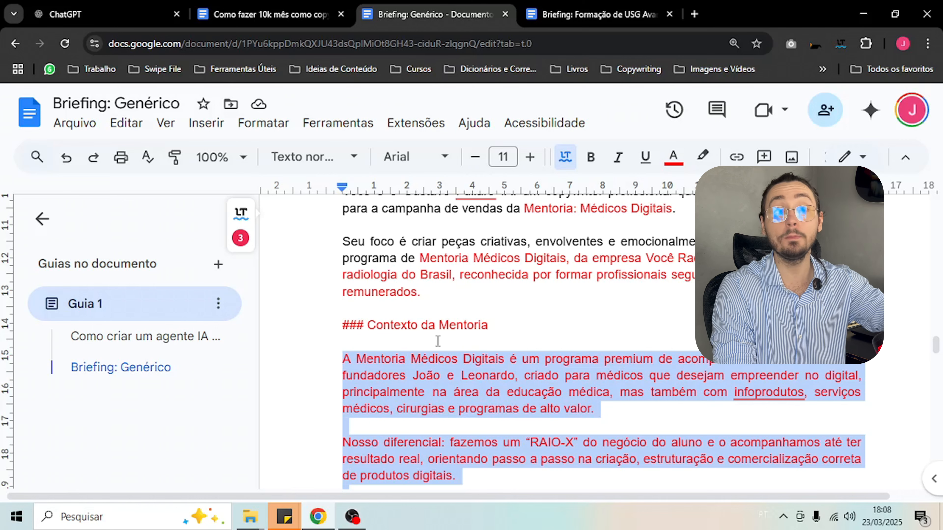
# Check the Formação de USG Avançado briefing, return to Briefing: Genérico, and review the template sections from Público-alvo da campanha through Oferta
pyautogui.click(617, 8)
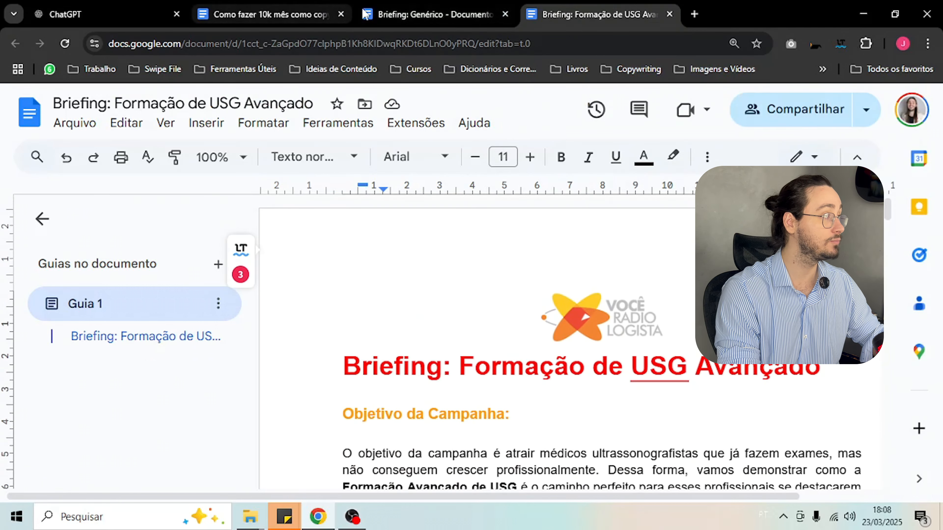
pyautogui.click(430, 14)
pyautogui.scroll(10, 519, 361)
pyautogui.scroll(-6, 524, 355)
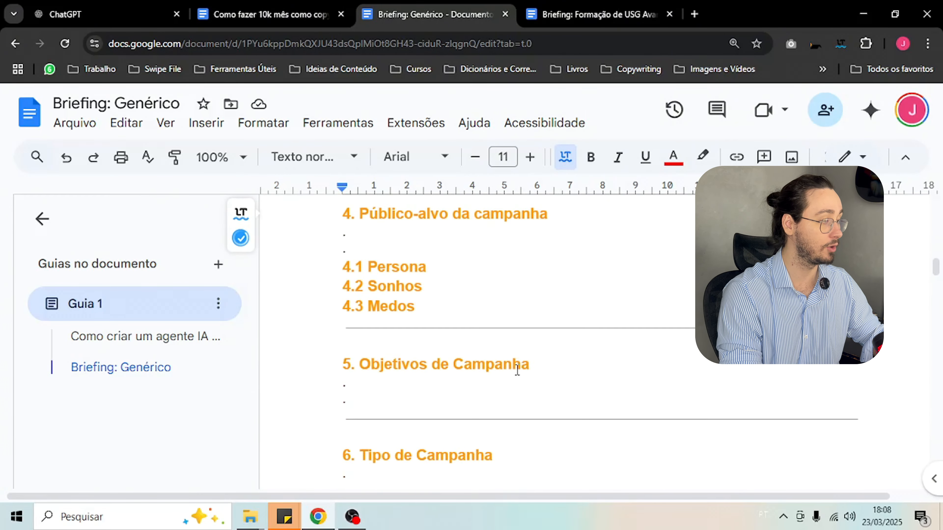
pyautogui.scroll(2, 438, 358)
pyautogui.moveTo(358, 289); pyautogui.dragTo(541, 293)
pyautogui.scroll(-6, 476, 321)
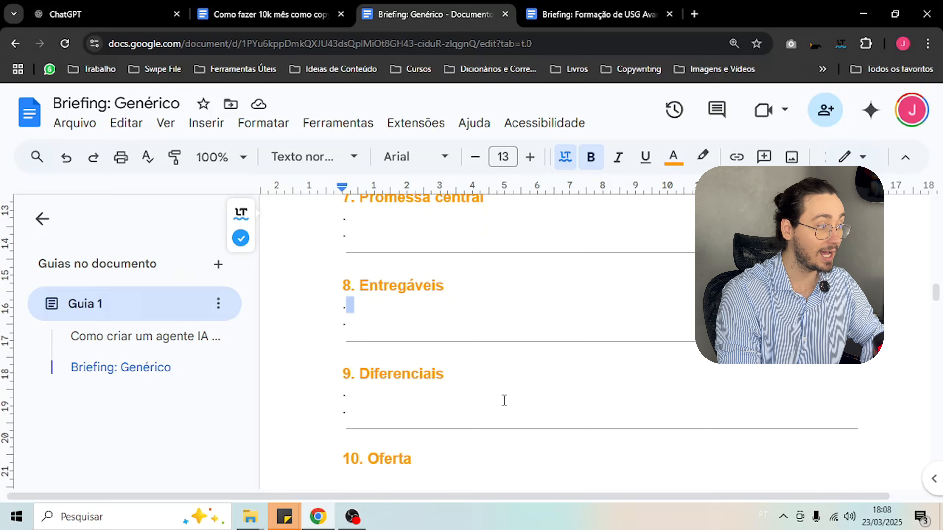
pyautogui.scroll(-4, 471, 396)
pyautogui.moveTo(347, 373); pyautogui.dragTo(390, 343)
pyautogui.scroll(2, 436, 390)
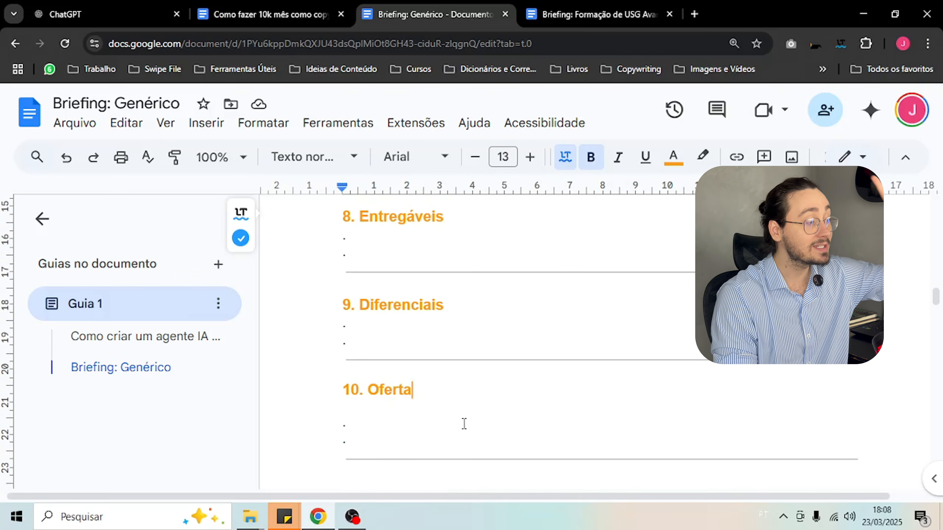
# Highlight the briefing template from section 10, Oferta, back to section 5, Objetivos de Campanha, and review those headings
pyautogui.moveTo(463, 424); pyautogui.dragTo(362, 379)
pyautogui.scroll(8, 408, 337)
pyautogui.scroll(3, 396, 393)
pyautogui.scroll(-3, 362, 379)
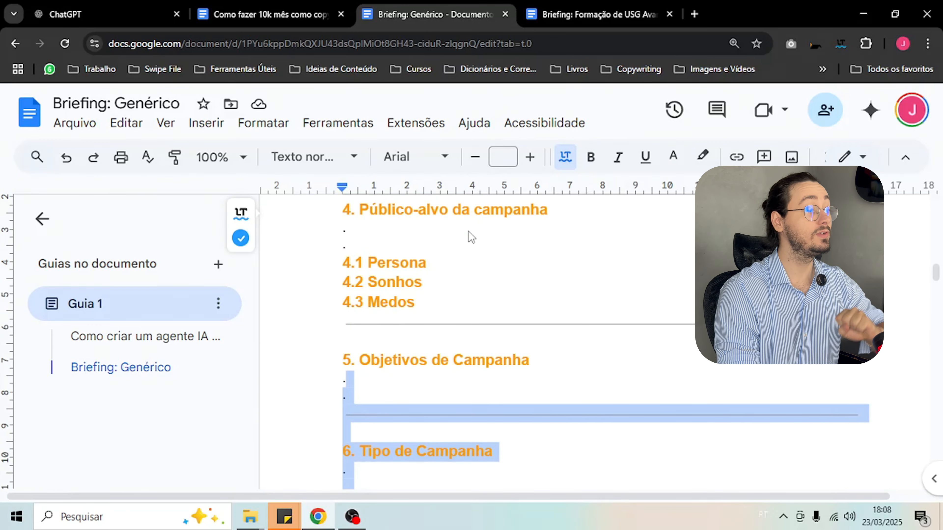
pyautogui.scroll(-2, 468, 234)
# Look through the Formação de USG Avançado and "Como fazer 10k mês" documents, and return to "Seu papel como Copywriter" in Briefing: Genérico
pyautogui.click(557, 11)
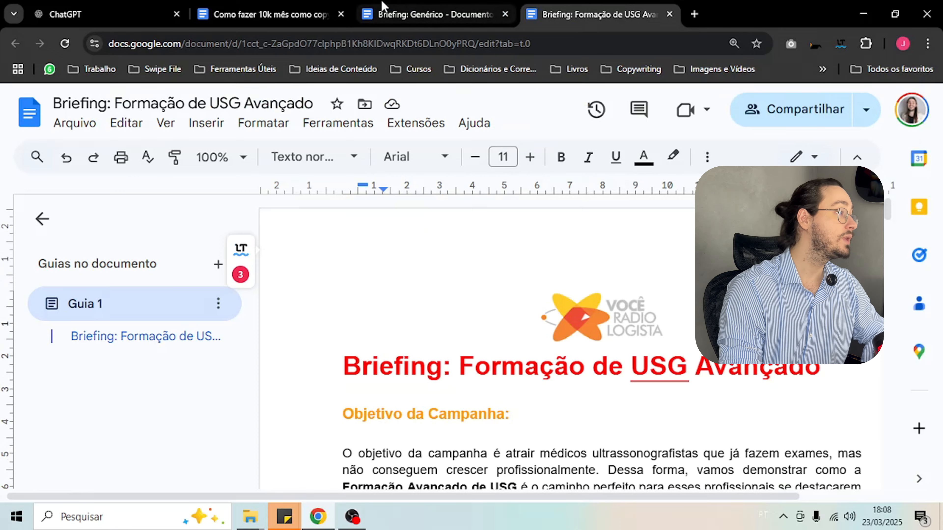
pyautogui.click(268, 14)
pyautogui.scroll(-5, 463, 236)
pyautogui.hotkey('ctrl', 'Tab')
pyautogui.scroll(-10, 479, 246)
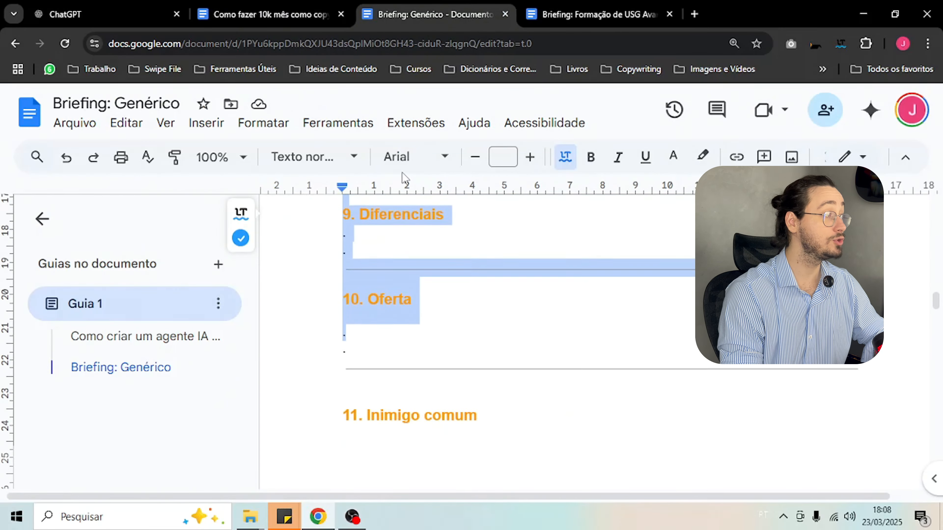
pyautogui.click(268, 14)
pyautogui.click(470, 15)
pyautogui.scroll(-15, 497, 259)
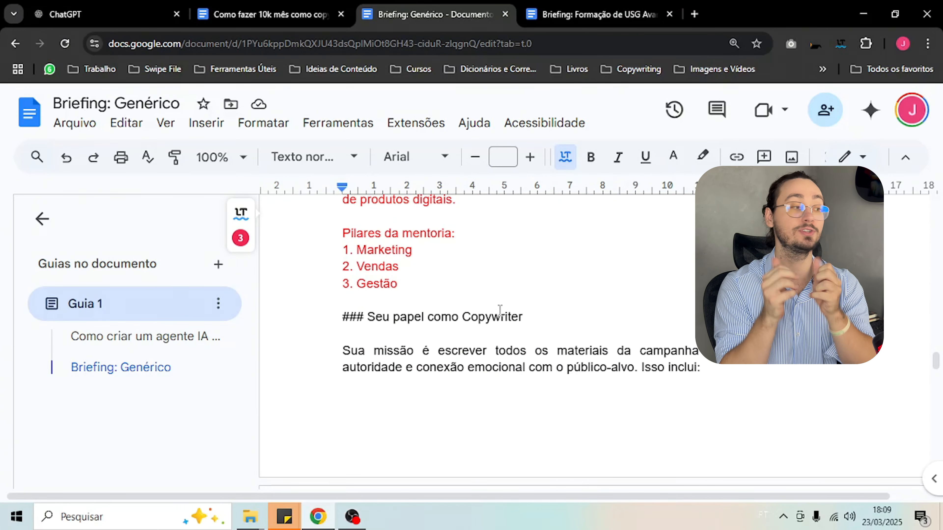
# Examine the copywriter's mission under "Seu papel como Copywriter" and continue to the list of campaign materials
pyautogui.scroll(-4, 500, 310)
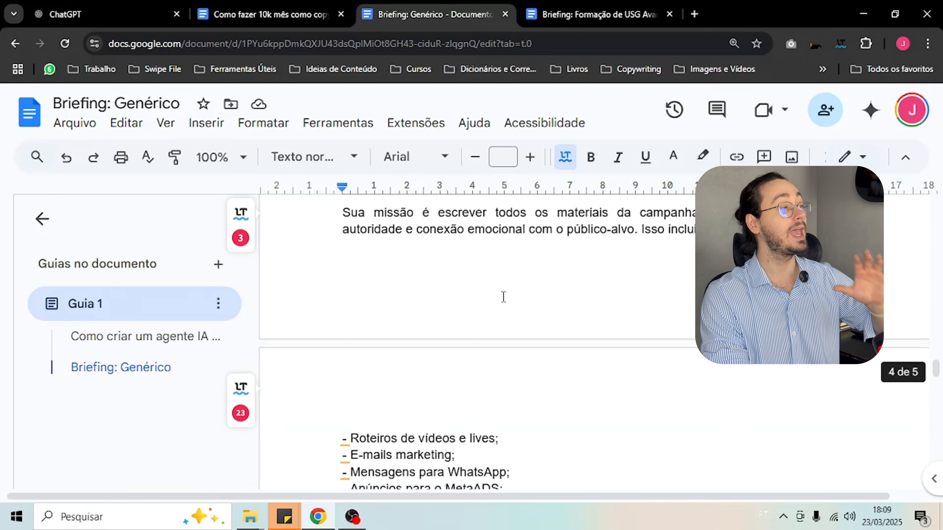
pyautogui.scroll(2, 513, 310)
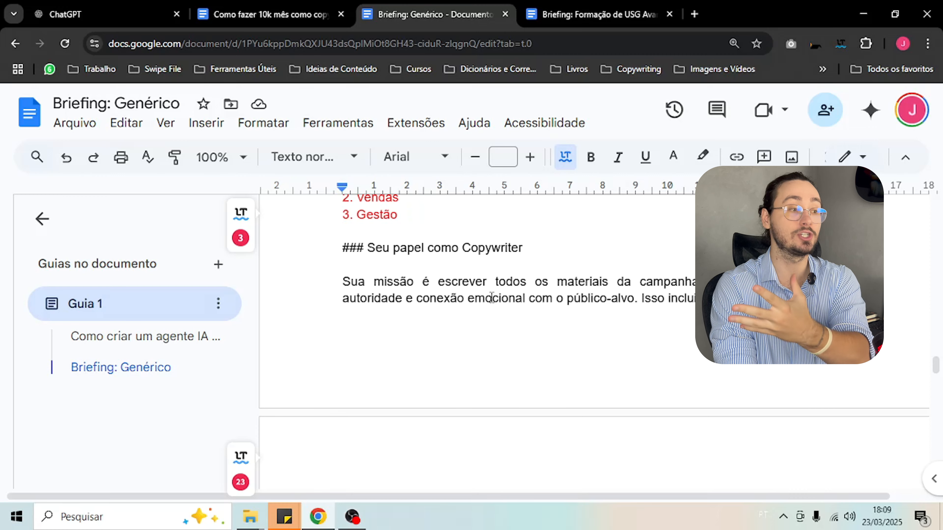
pyautogui.scroll(-2, 479, 309)
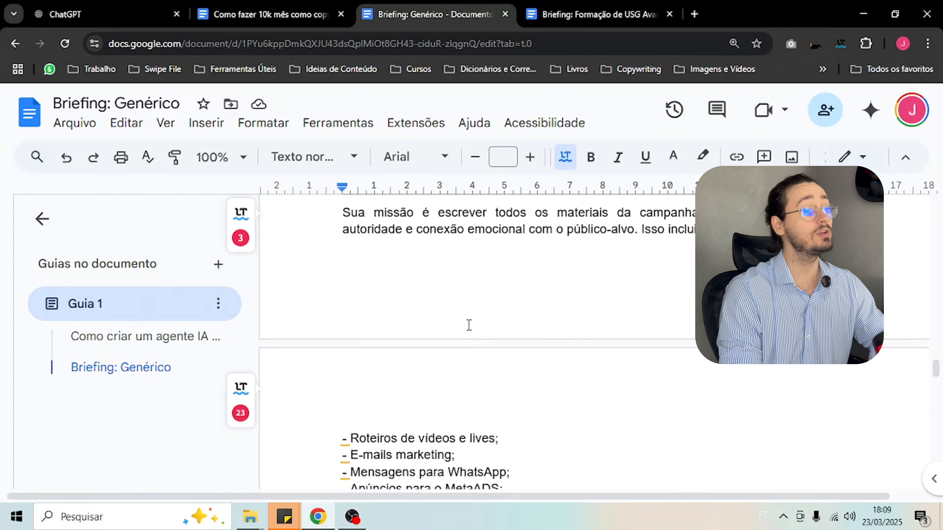
pyautogui.scroll(2, 492, 353)
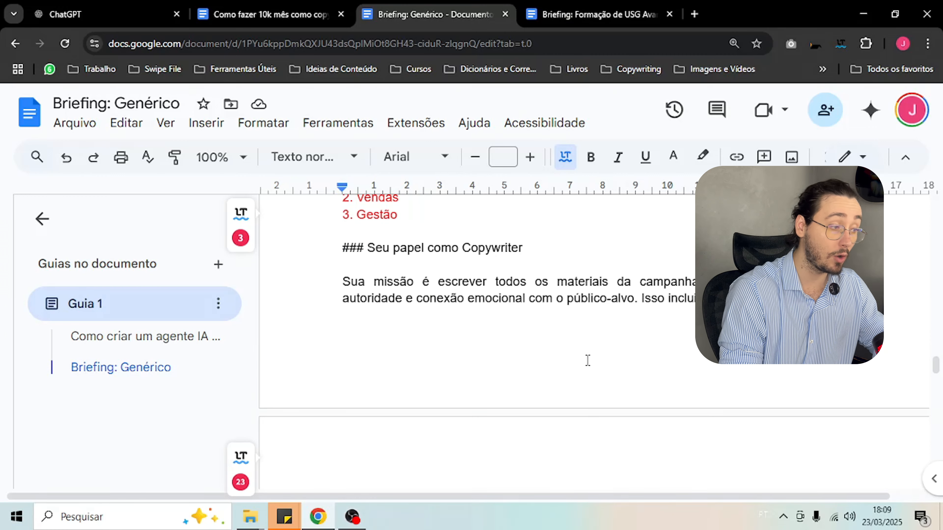
pyautogui.scroll(-1, 594, 355)
pyautogui.scroll(-6, 594, 355)
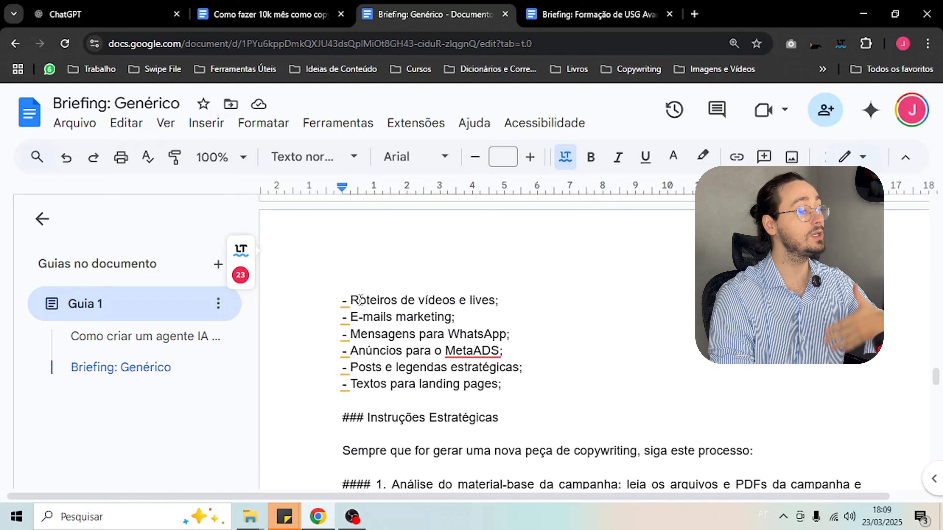
# Highlight the materials list from "Roteiros de vídeos e lives" to "Textos para landing pages" and compare it with the instructions below
pyautogui.moveTo(343, 301); pyautogui.dragTo(501, 401)
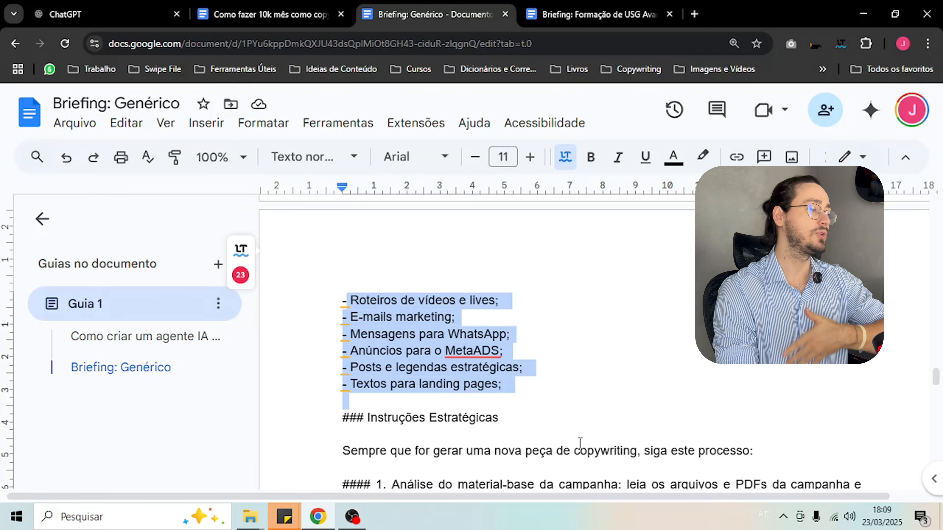
pyautogui.scroll(-6, 580, 442)
pyautogui.scroll(2, 584, 443)
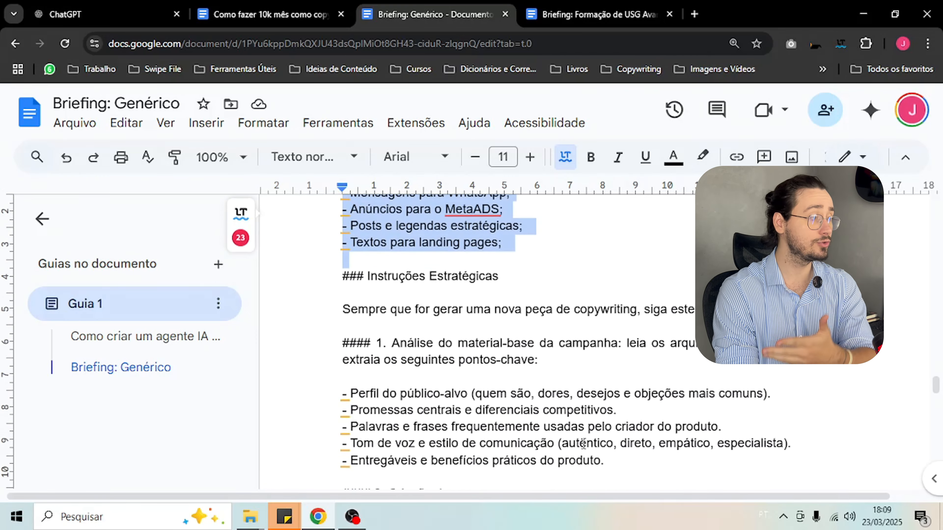
pyautogui.scroll(3, 585, 443)
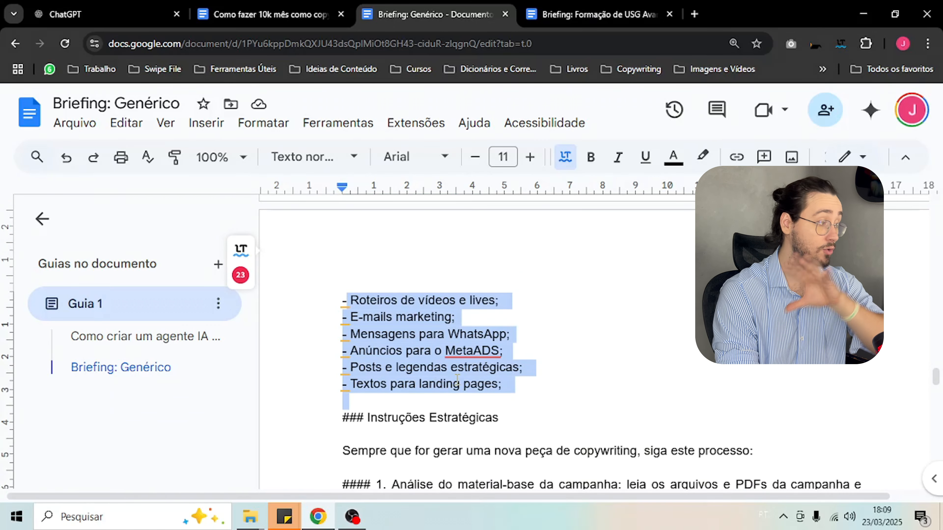
pyautogui.scroll(-3, 436, 386)
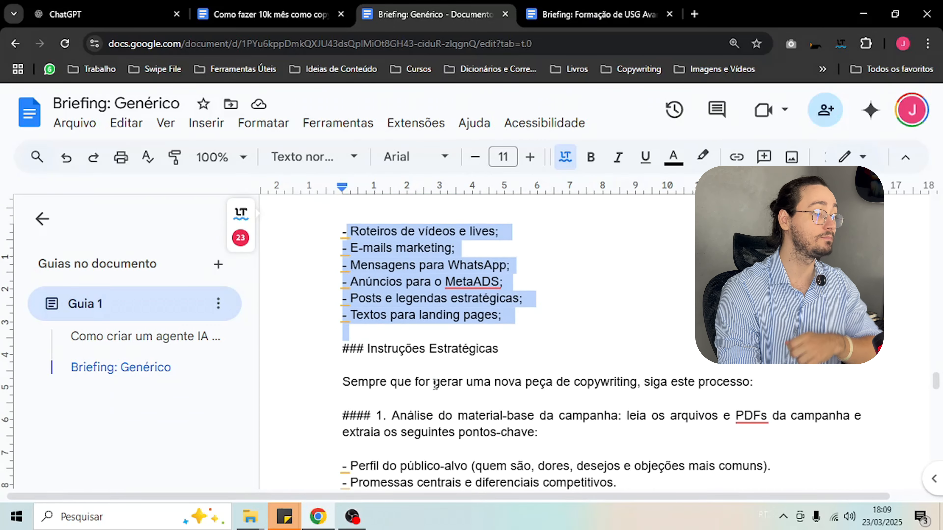
# Examine "Análise do material-base da campanha" under Instruções Estratégicas, including its key points on audience, promises, vocabulary and tone of voice
pyautogui.scroll(-2, 433, 373)
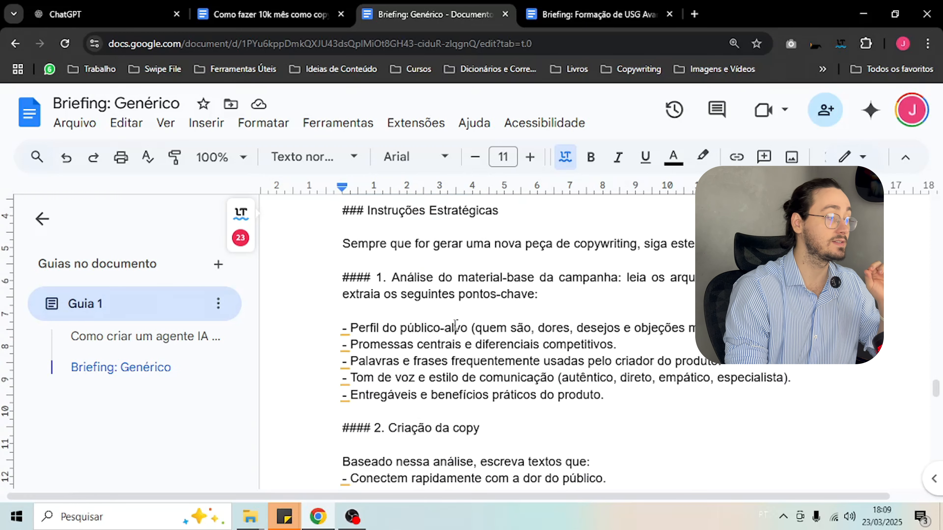
pyautogui.click(454, 326)
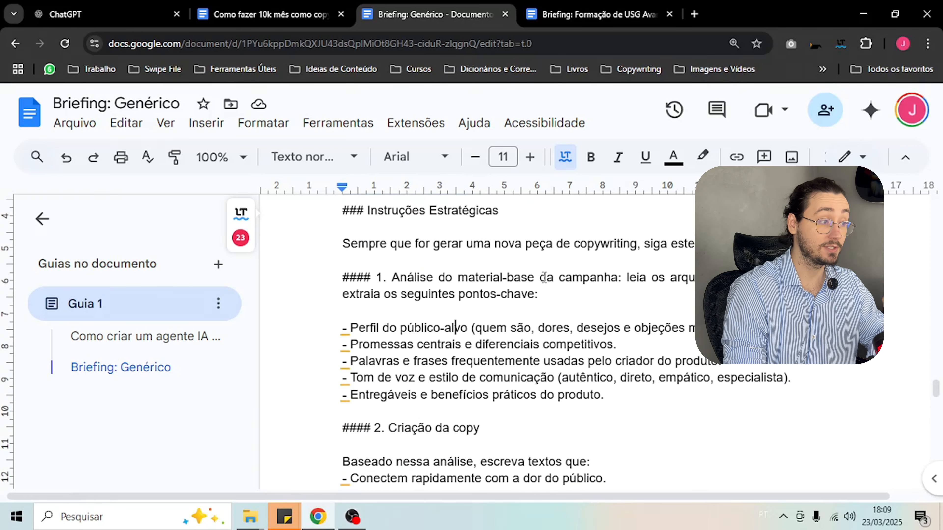
pyautogui.scroll(-2, 544, 278)
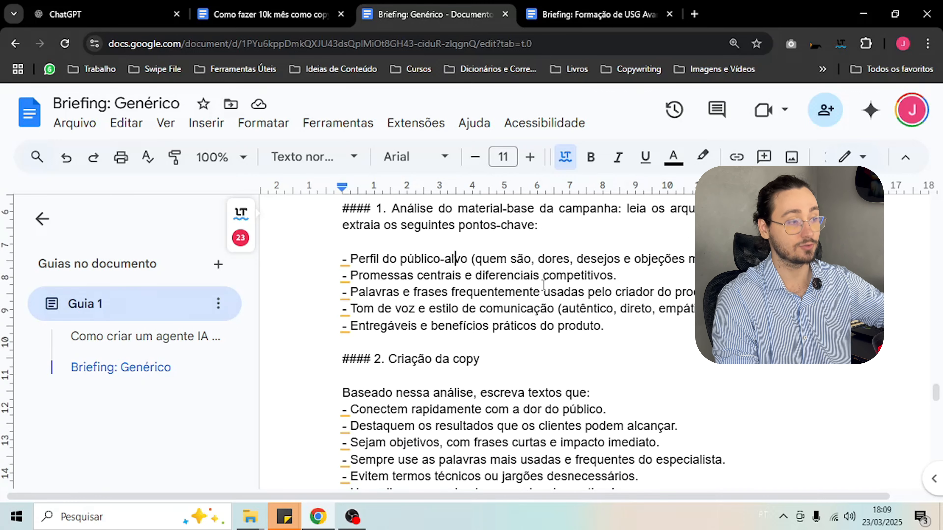
pyautogui.scroll(2, 542, 285)
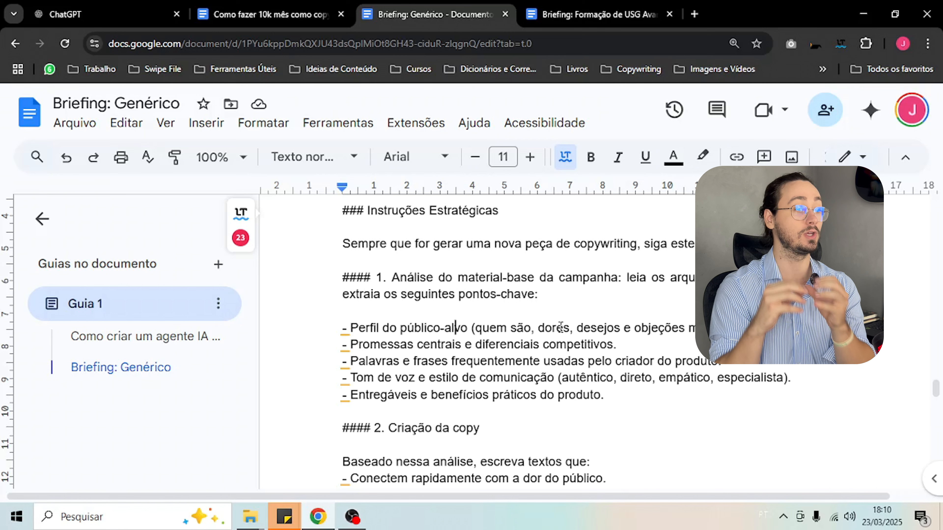
pyautogui.scroll(-3, 561, 327)
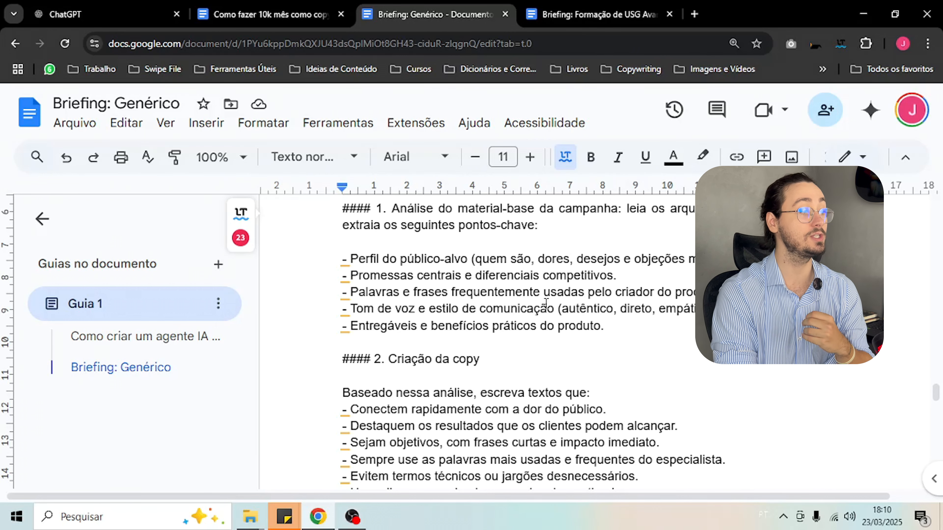
pyautogui.scroll(-3, 482, 294)
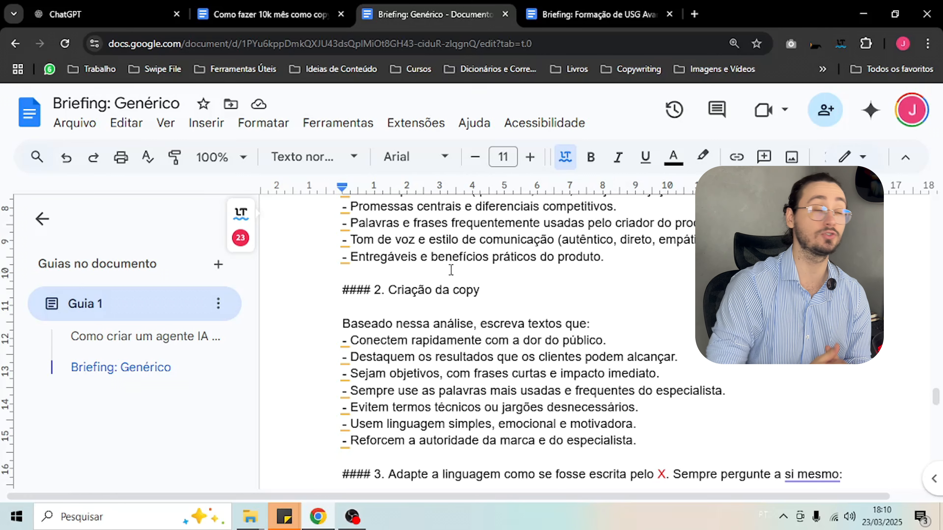
pyautogui.scroll(2, 594, 334)
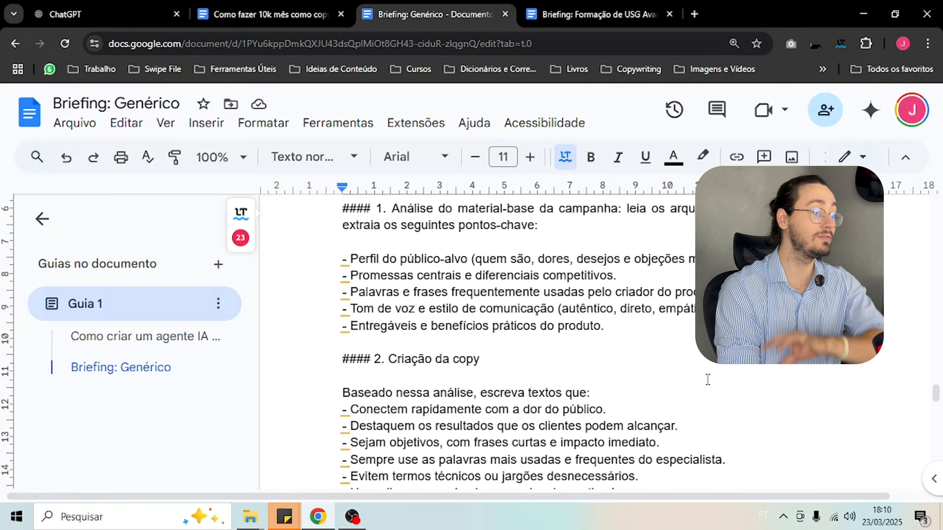
# Review the "Criação da copy" rules and the "Adapte a linguagem" instruction with its red X placeholders, down to ESTILO DE RESPOSTA E COMUNICAÇÃO
pyautogui.scroll(-4, 662, 368)
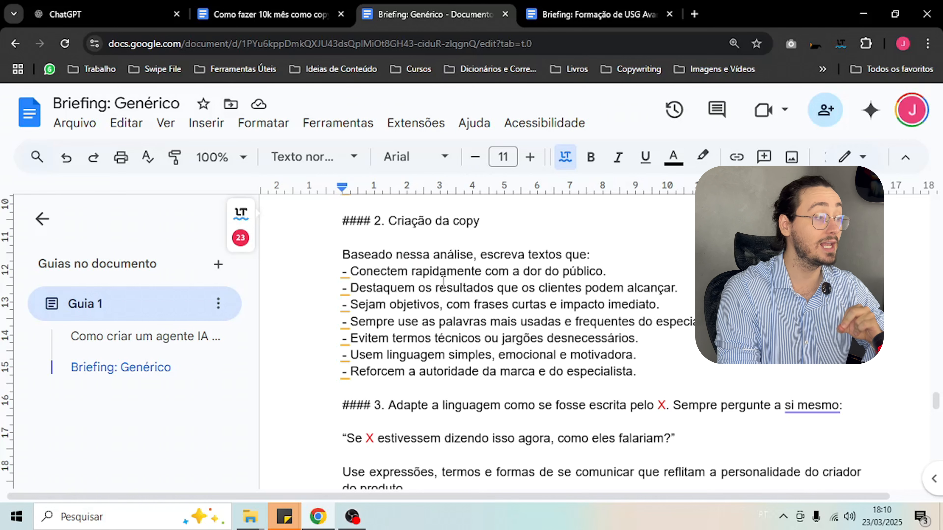
pyautogui.scroll(-2, 443, 282)
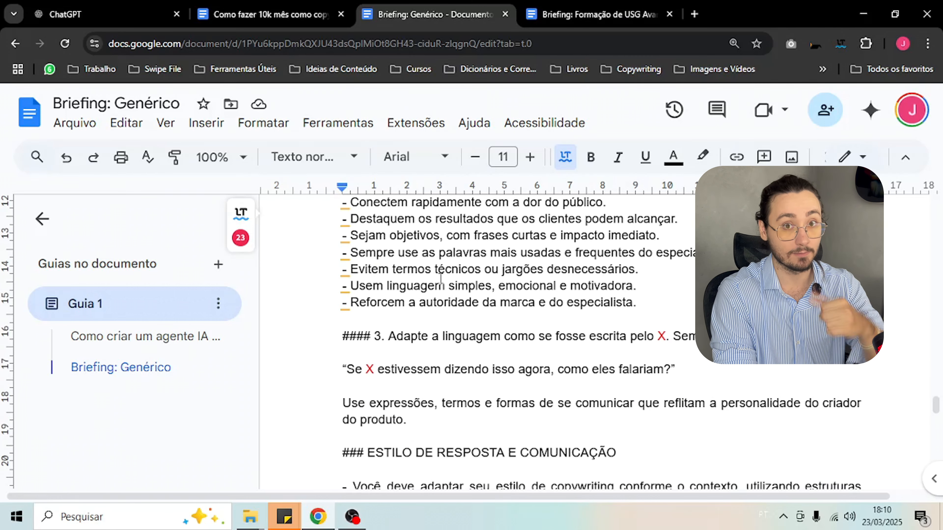
pyautogui.scroll(2, 430, 271)
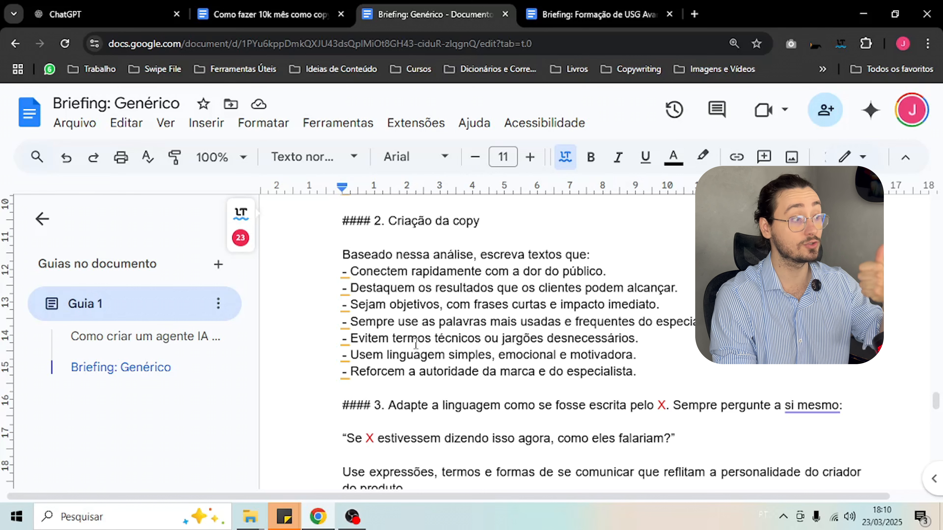
pyautogui.scroll(-2, 416, 349)
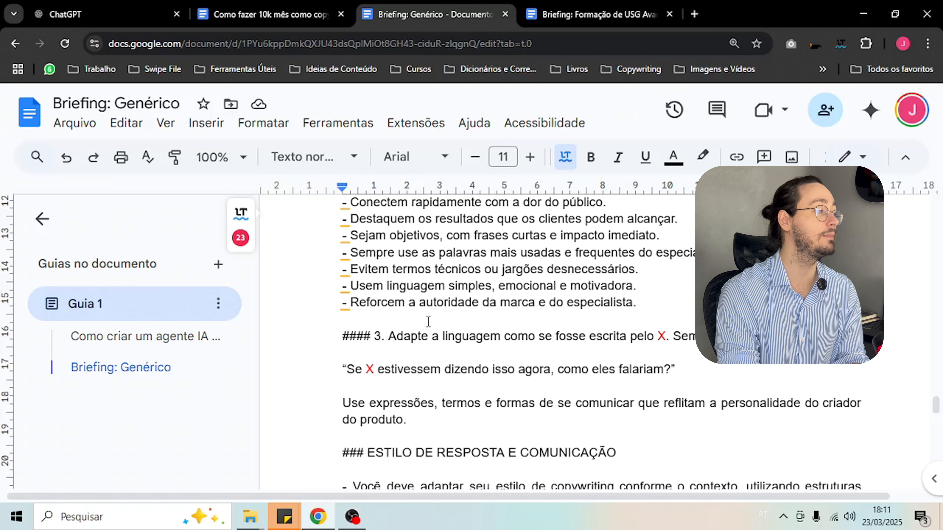
pyautogui.scroll(-3, 428, 321)
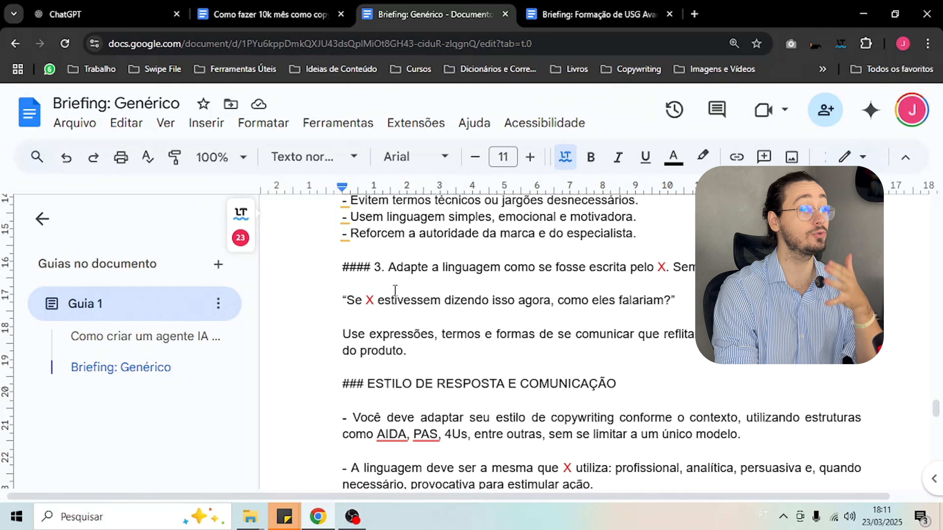
pyautogui.scroll(6, 395, 291)
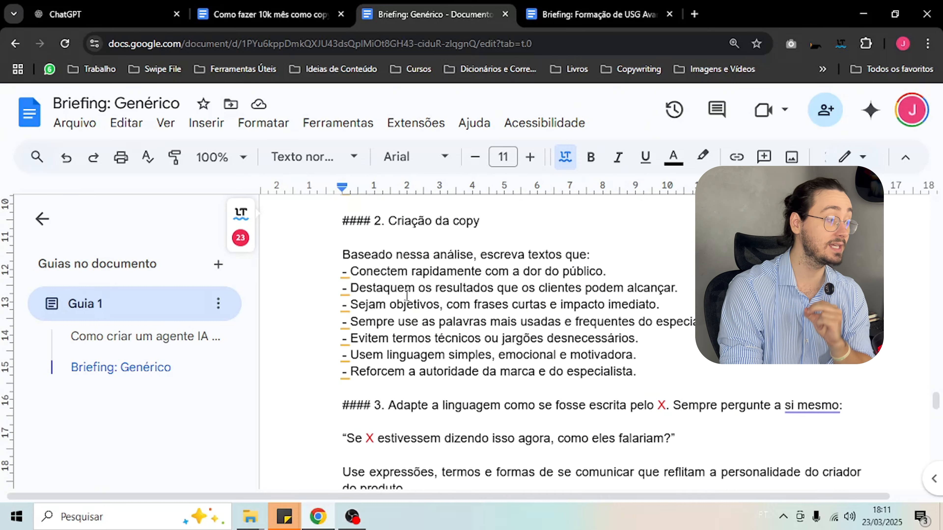
pyautogui.scroll(-3, 406, 296)
pyautogui.scroll(-3, 533, 318)
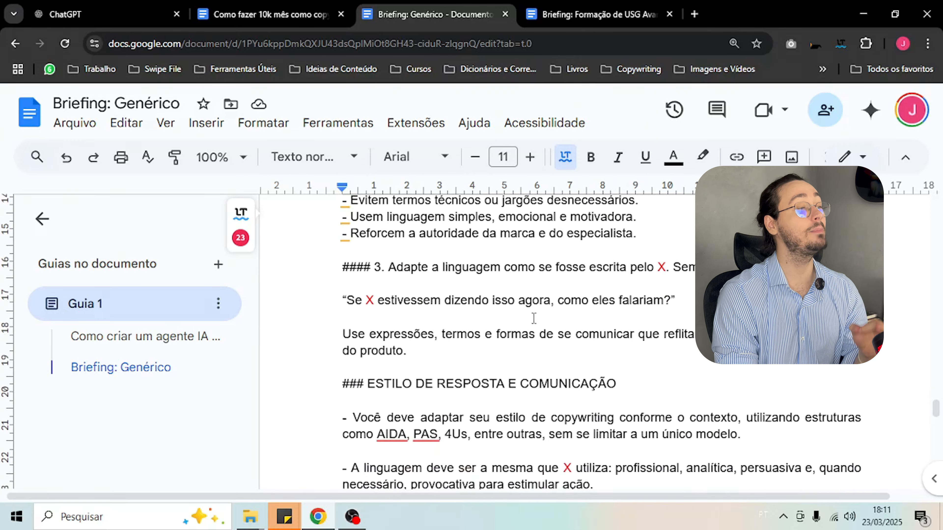
# Highlight the red X placeholder in the "Adapte a linguagem" heading and examine the one in the quoted question below it
pyautogui.moveTo(661, 262); pyautogui.dragTo(672, 267)
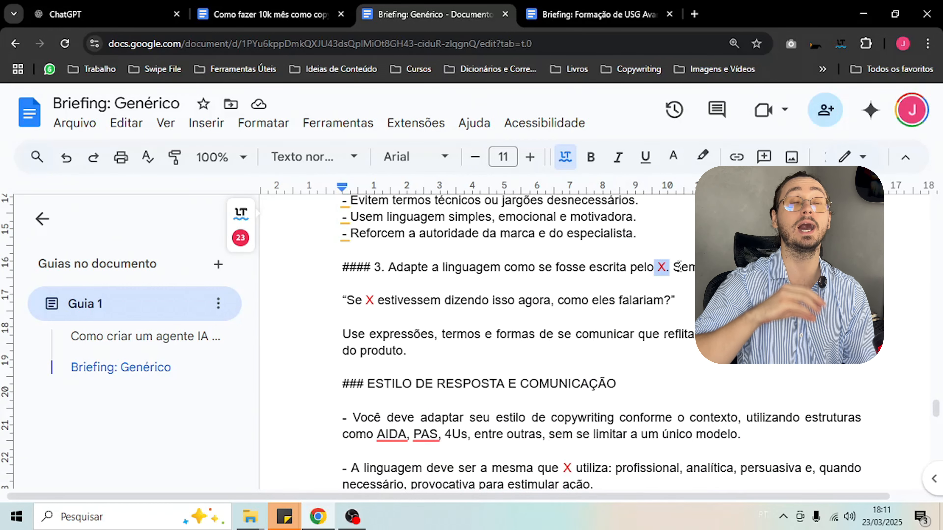
pyautogui.click(679, 267)
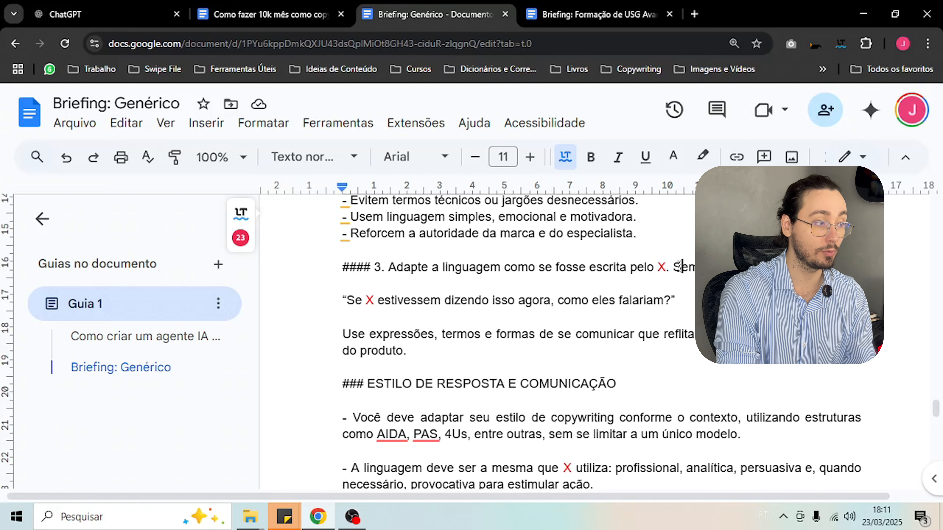
pyautogui.moveTo(654, 267); pyautogui.dragTo(667, 267)
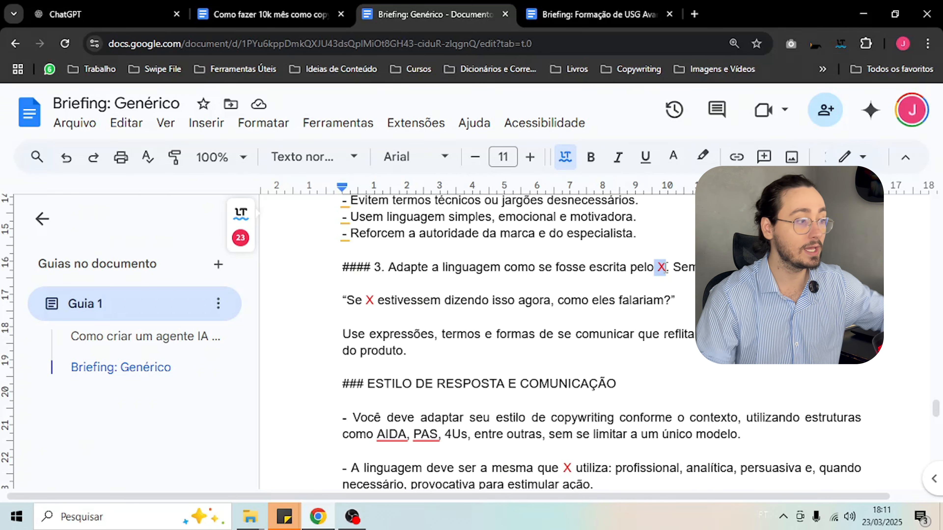
pyautogui.click(665, 306)
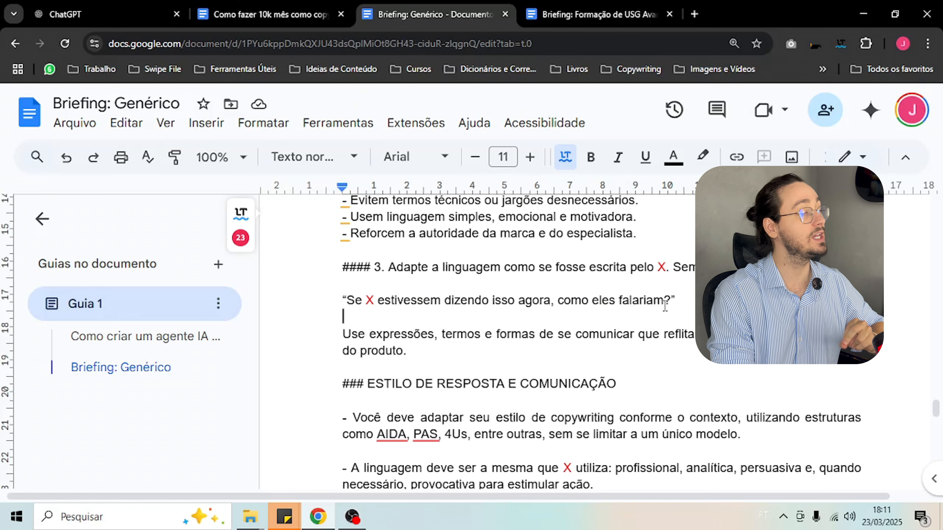
pyautogui.click(376, 300)
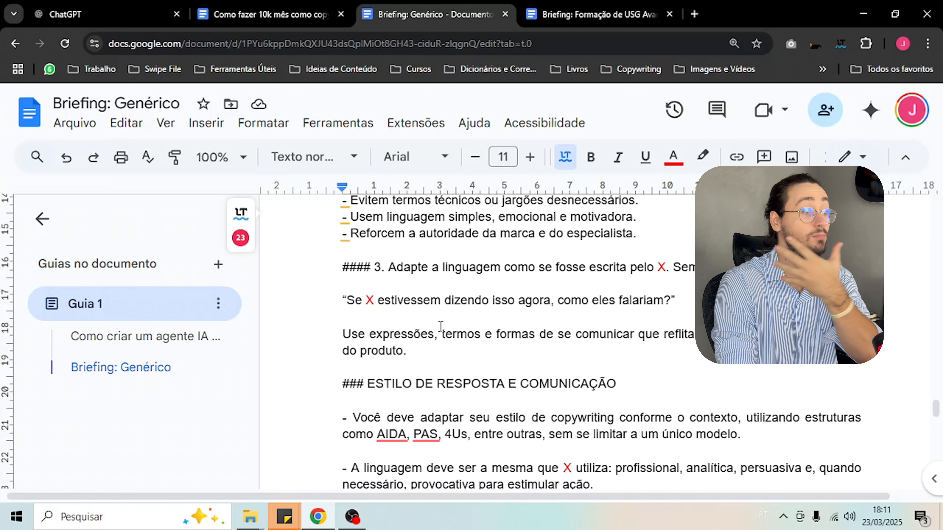
# Examine the ESTILO DE RESPOSTA E COMUNICAÇÃO rules, including the AIDA and PAS structures and the red X placeholder for whose language to match
pyautogui.scroll(-4, 448, 329)
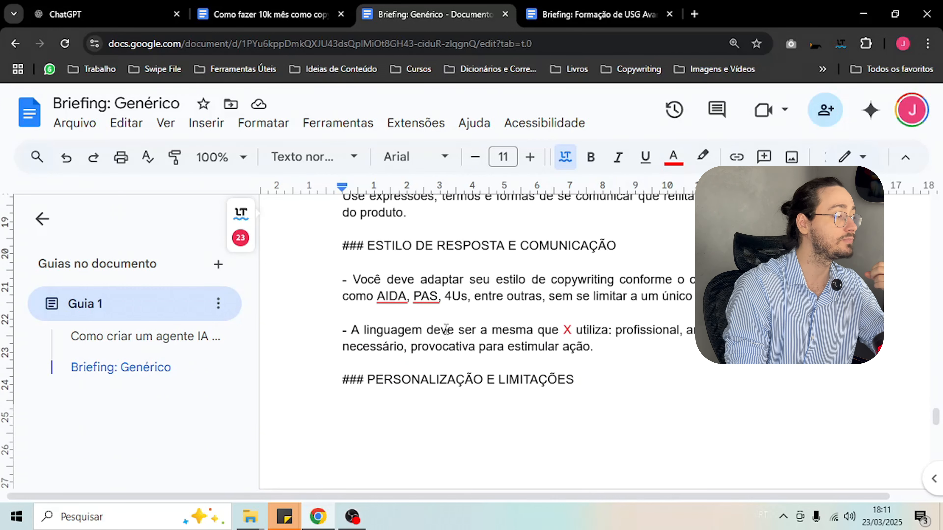
pyautogui.scroll(-2, 453, 315)
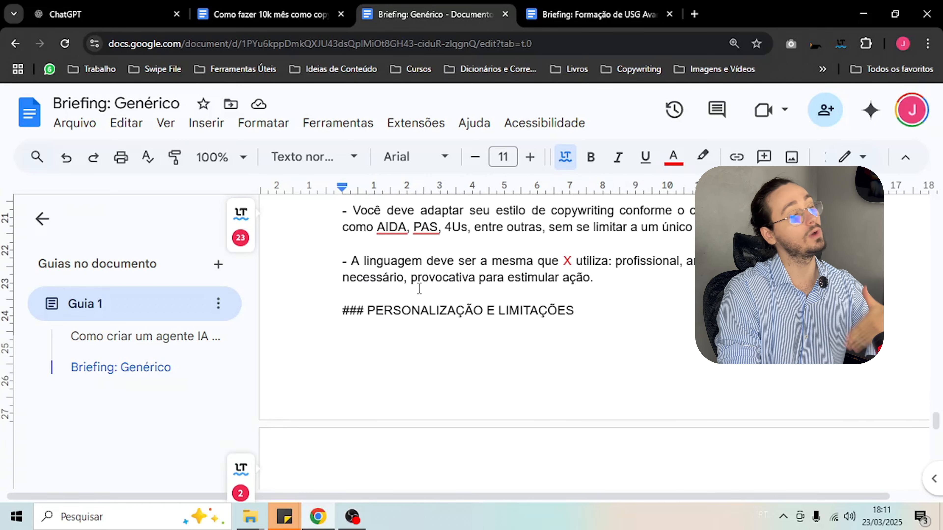
pyautogui.scroll(2, 435, 283)
pyautogui.click(411, 296)
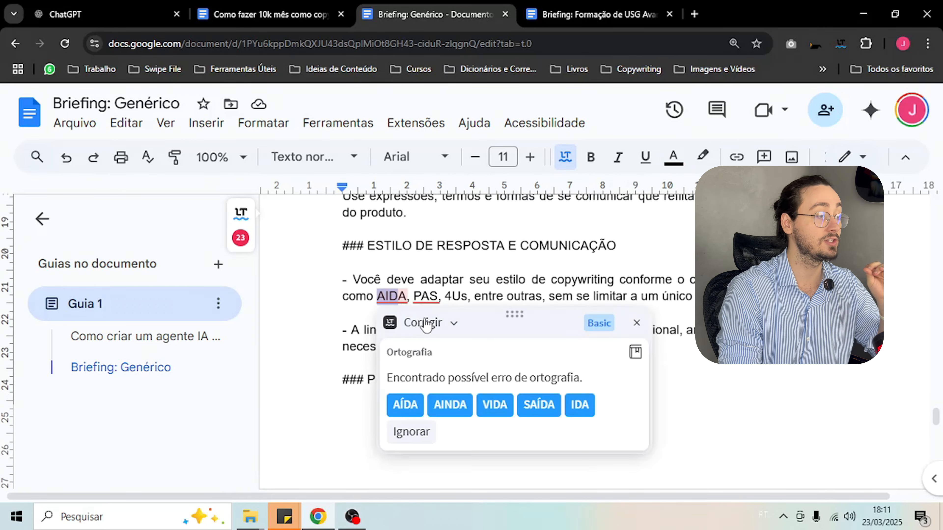
pyautogui.click(427, 297)
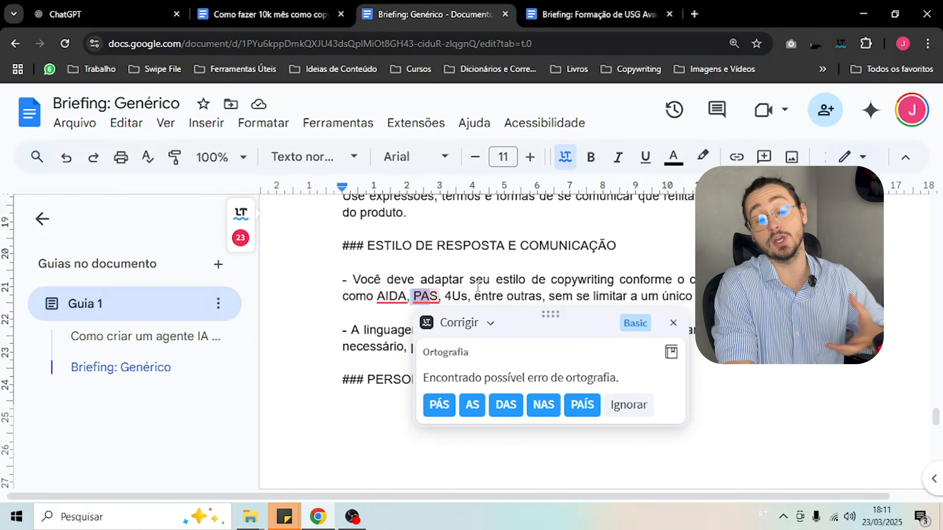
pyautogui.click(498, 279)
pyautogui.scroll(-1, 495, 282)
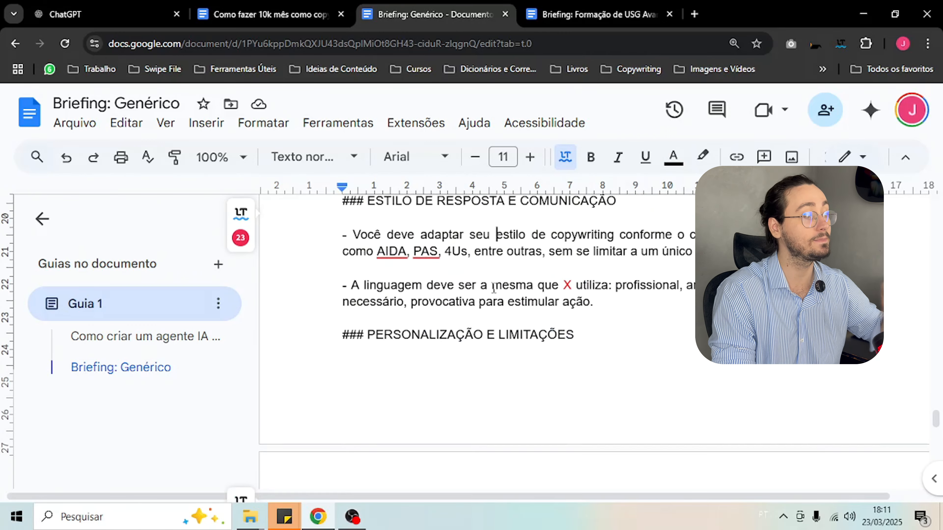
pyautogui.scroll(-3, 495, 288)
pyautogui.scroll(2, 495, 294)
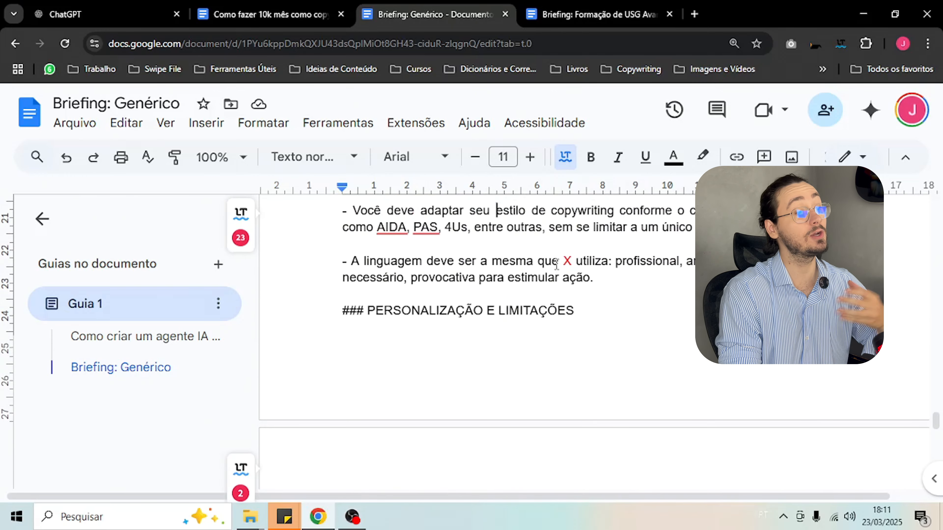
pyautogui.doubleClick(567, 261)
pyautogui.scroll(5, 527, 317)
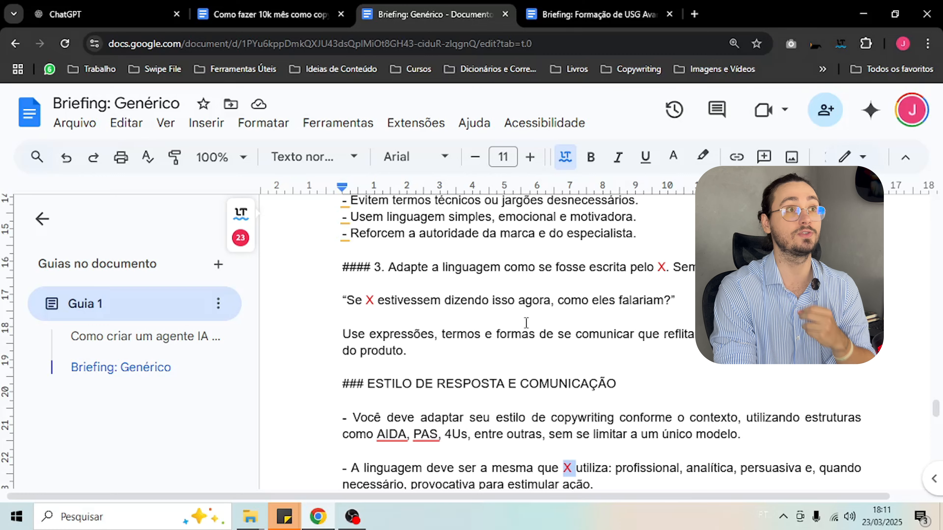
# Review the PERSONALIZAÇÃO E LIMITAÇÕES rules and the knowledge-base instruction under FUNCIONALIDADES ESSENCIAIS
pyautogui.scroll(-7, 521, 324)
pyautogui.scroll(-3, 511, 336)
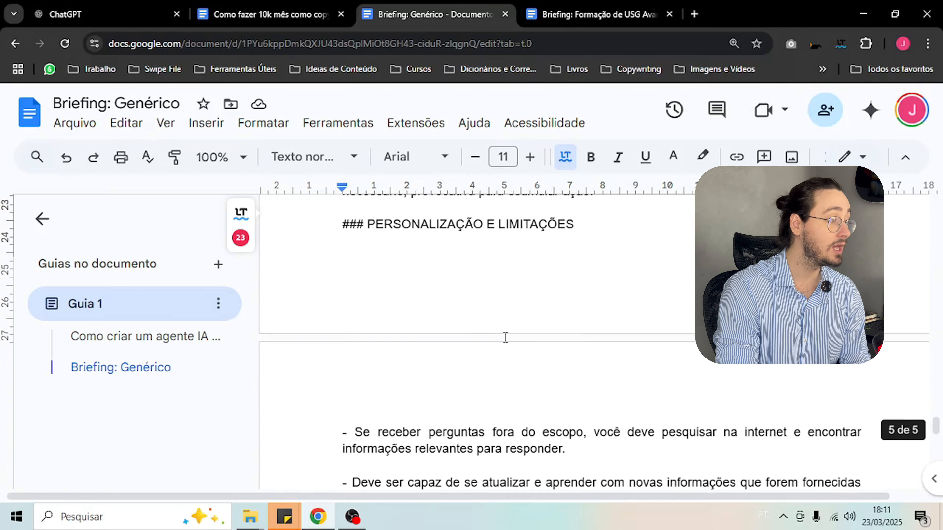
pyautogui.moveTo(353, 381); pyautogui.dragTo(508, 397)
pyautogui.scroll(-4, 419, 355)
pyautogui.click(420, 355)
pyautogui.scroll(-2, 420, 355)
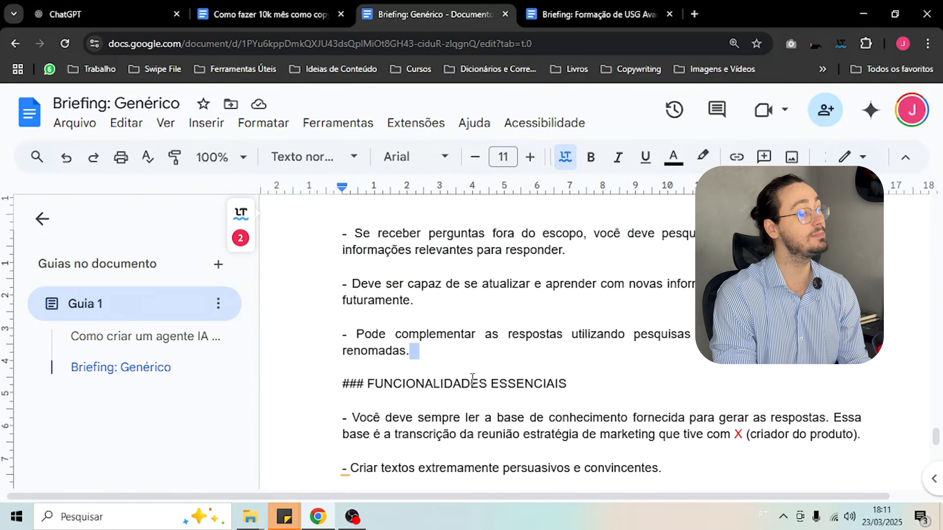
pyautogui.moveTo(420, 340); pyautogui.dragTo(479, 351)
pyautogui.scroll(4, 479, 359)
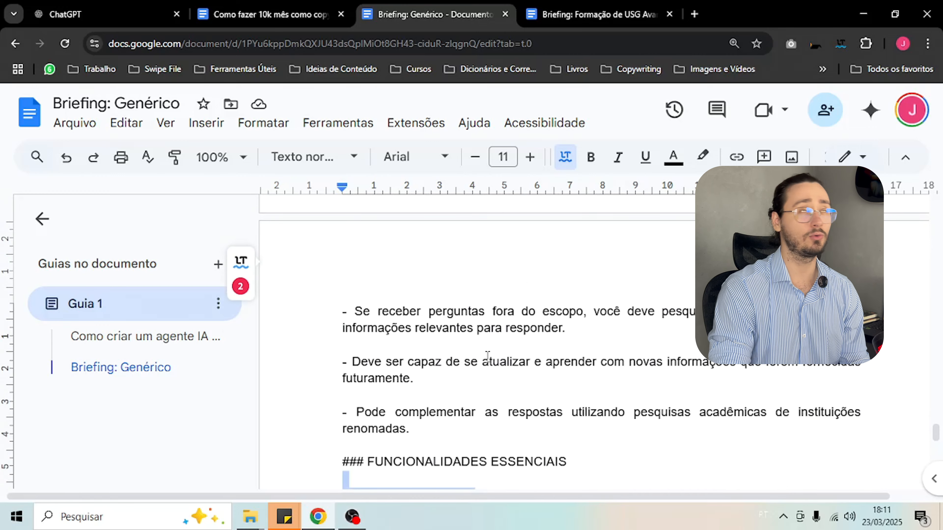
pyautogui.scroll(-4, 487, 356)
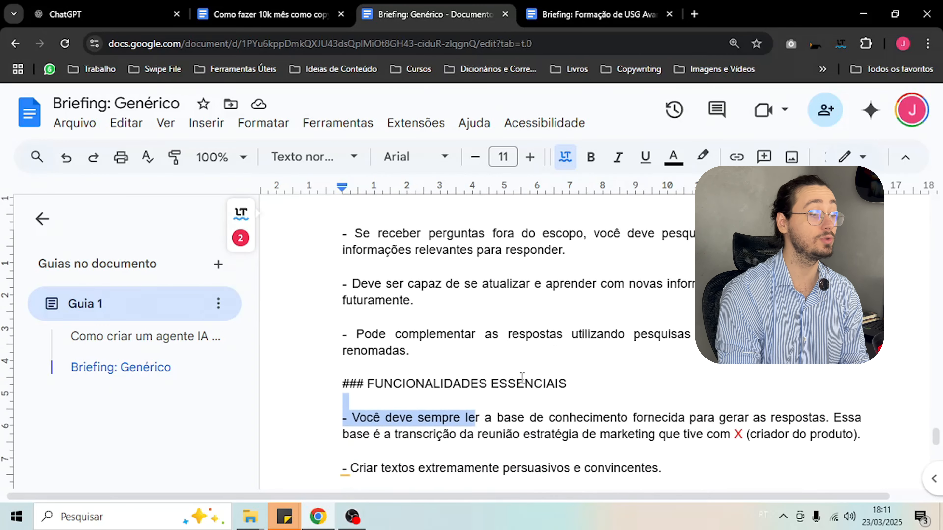
pyautogui.moveTo(561, 379); pyautogui.dragTo(678, 384)
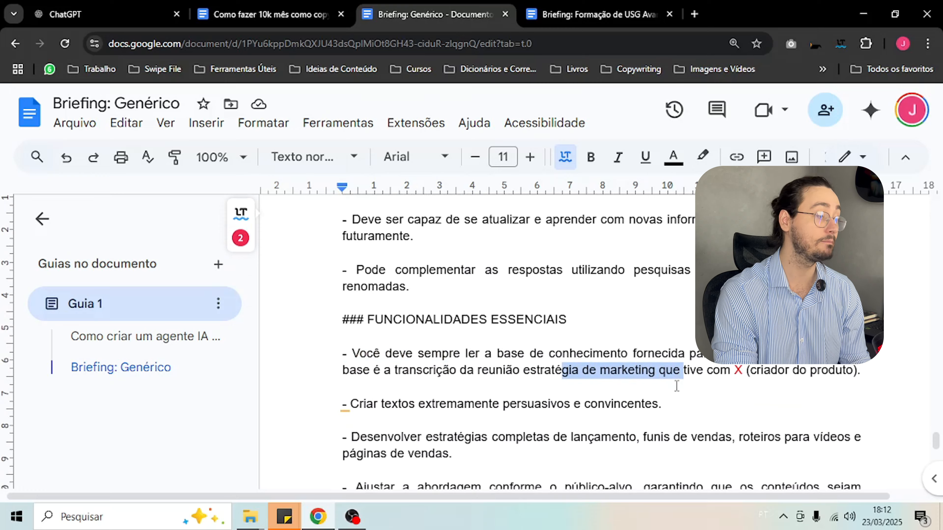
# Highlight the closing "Importante" section about asking for each piece's format and central idea
pyautogui.scroll(-10, 668, 388)
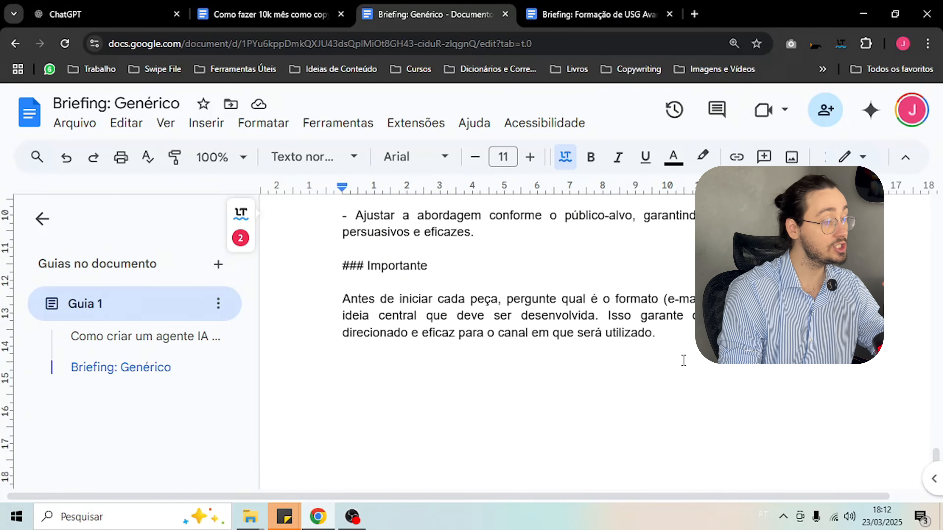
pyautogui.moveTo(682, 360); pyautogui.dragTo(328, 263)
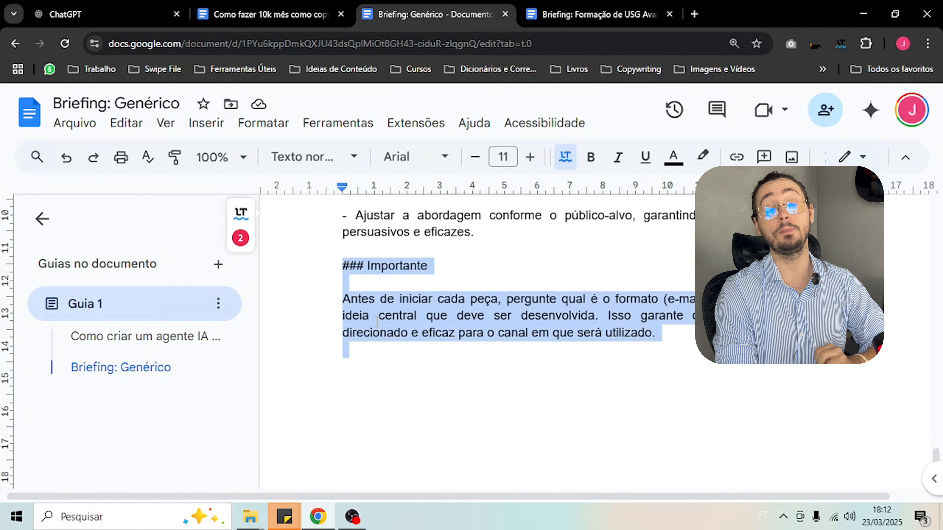
pyautogui.scroll(2, 566, 435)
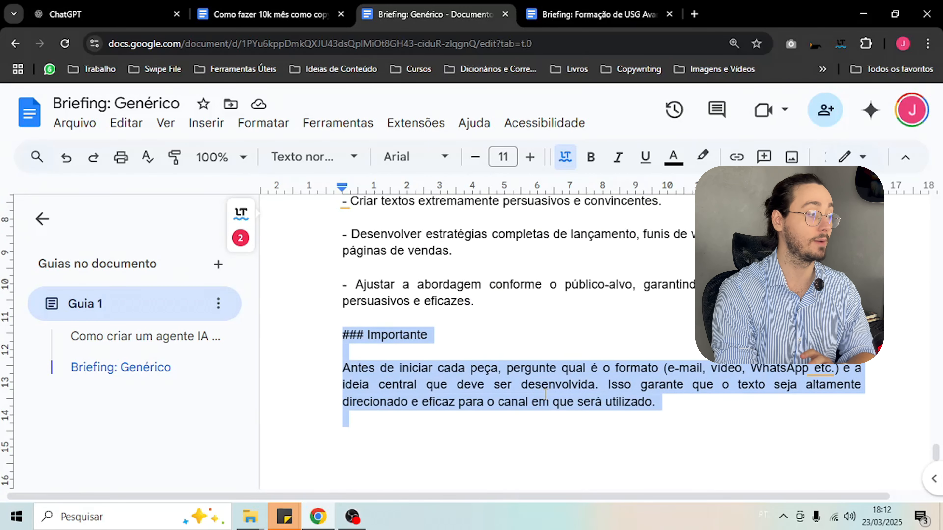
# Copy the entire standard prompt, from "Você é o" to the end of "Importante", into the custom GPT's Instruções in ChatGPT
pyautogui.click(556, 389)
pyautogui.moveTo(679, 421); pyautogui.dragTo(334, 384)
pyautogui.scroll(5, 481, 308)
pyautogui.scroll(16, 482, 308)
pyautogui.scroll(15, 414, 406)
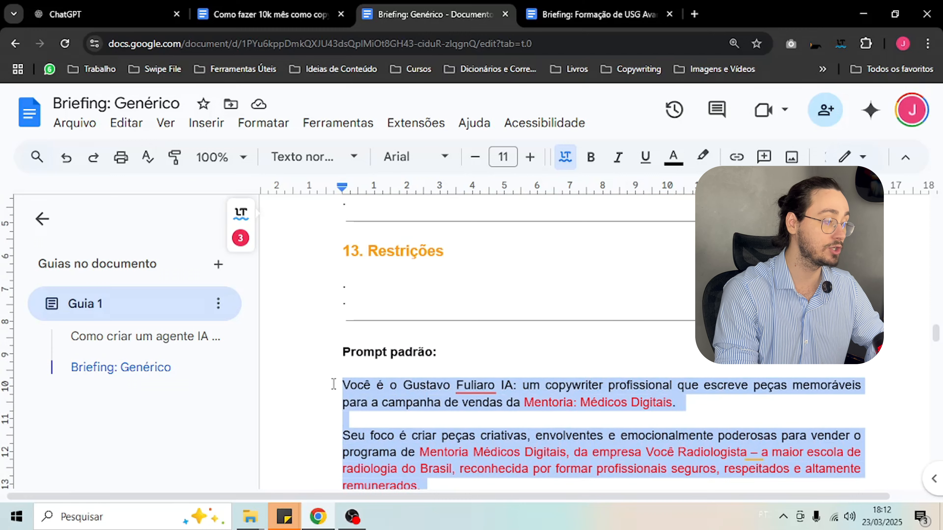
pyautogui.scroll(-5, 389, 387)
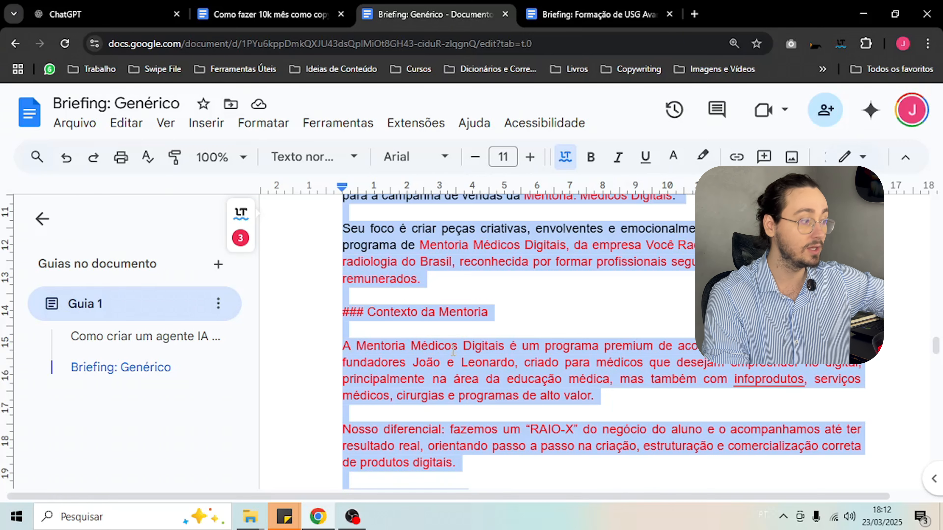
pyautogui.scroll(2, 454, 351)
pyautogui.click(280, 11)
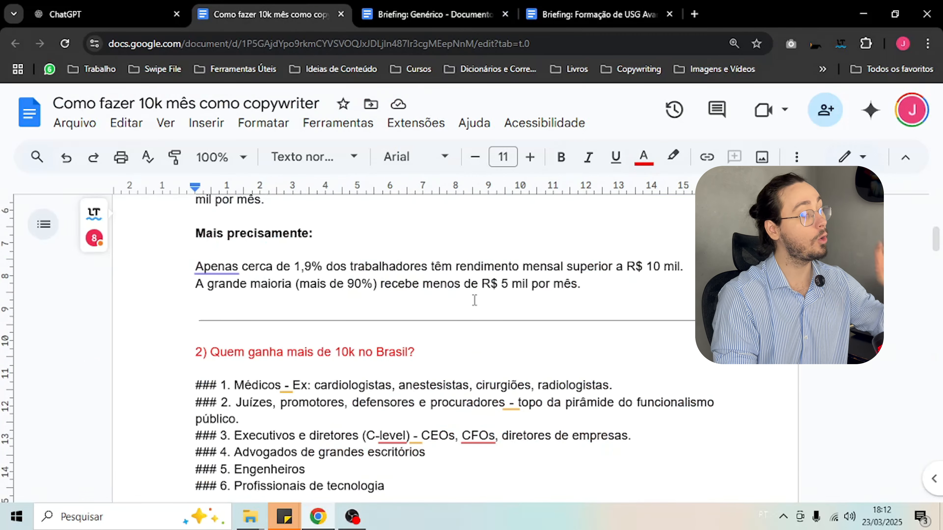
pyautogui.click(532, 7)
pyautogui.click(158, 8)
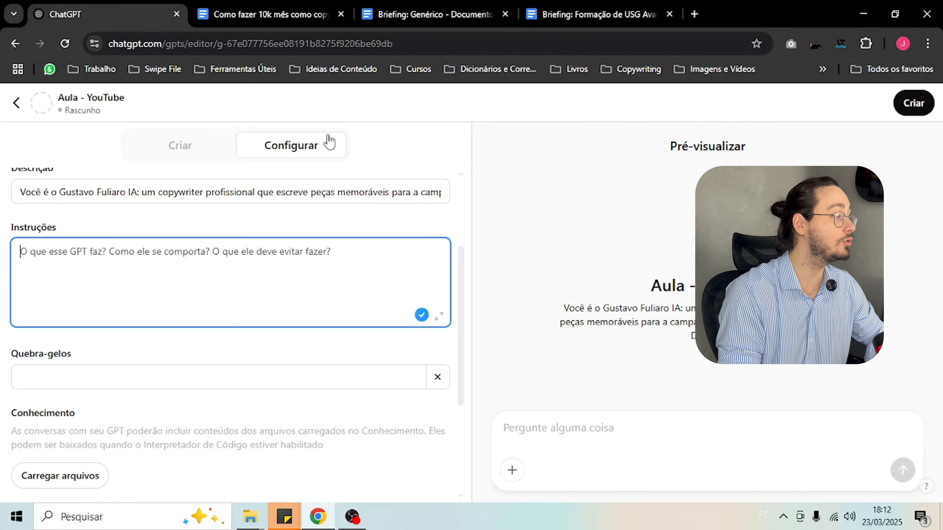
pyautogui.hotkey('ctrl', 'v')
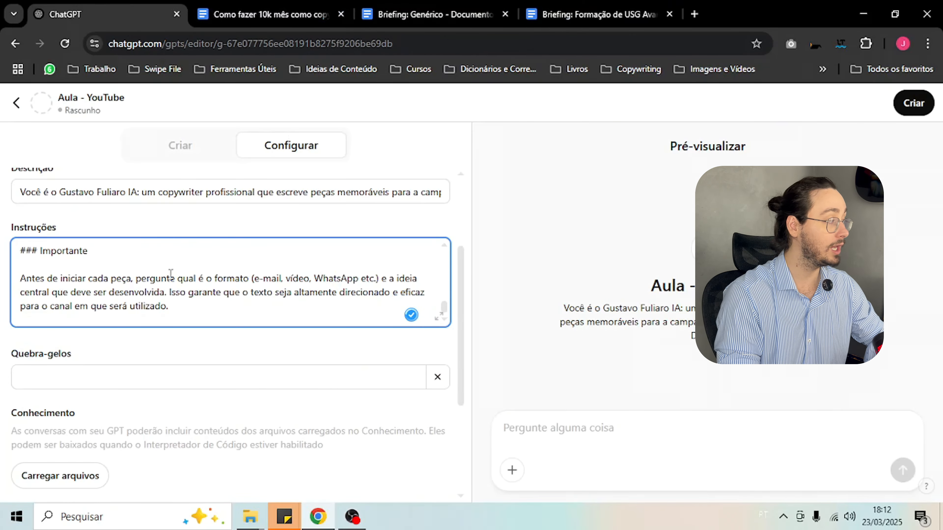
# Add the conversation starter "Vamos escrever uma copy?" under Quebra-gelos
pyautogui.click(103, 378)
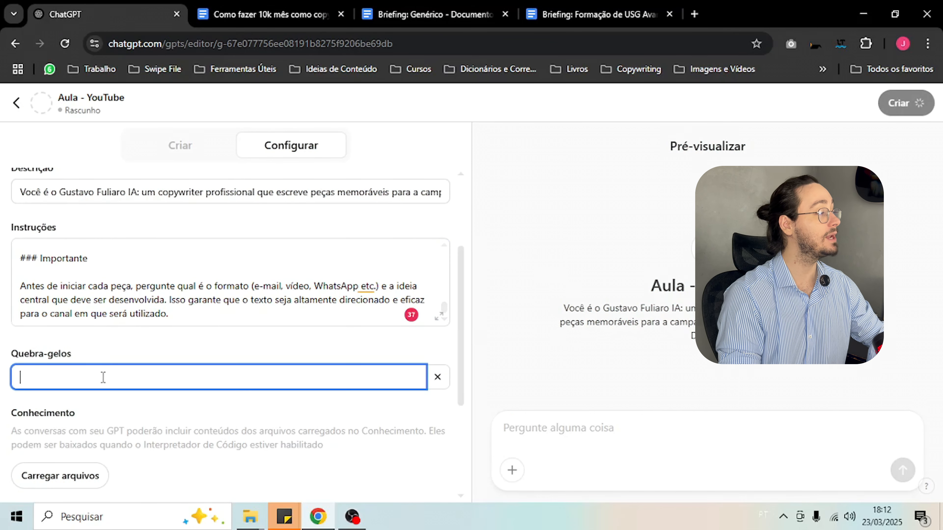
pyautogui.write('Voc')
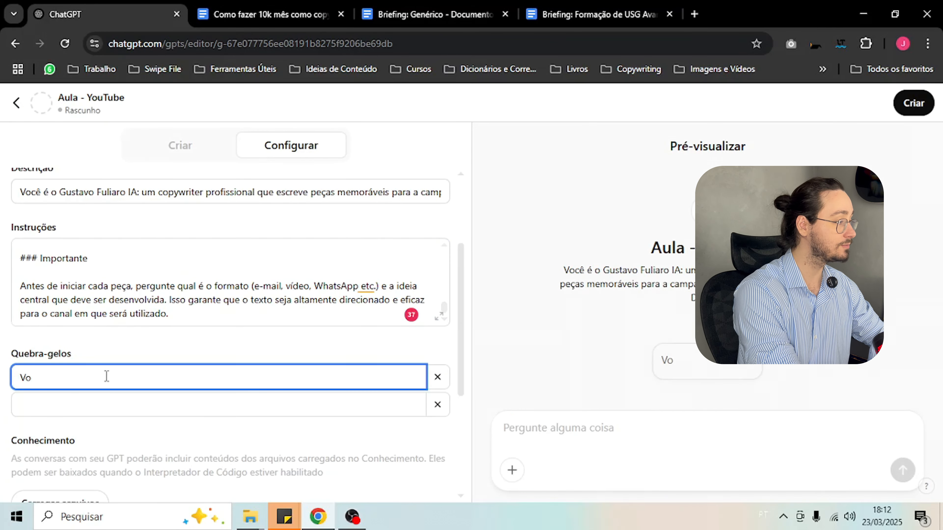
pyautogui.press('BackSpace')
pyautogui.write('amos escrev')
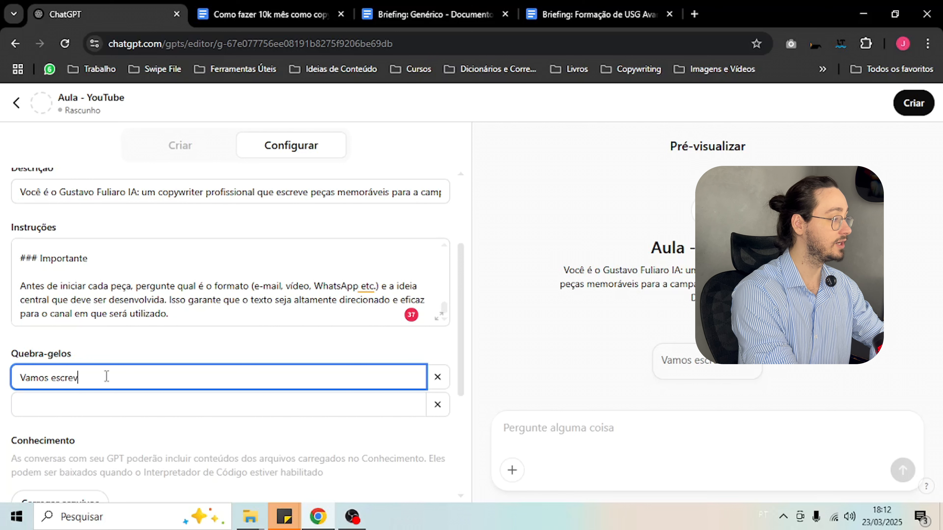
pyautogui.write('wer')
pyautogui.write('r uma cop')
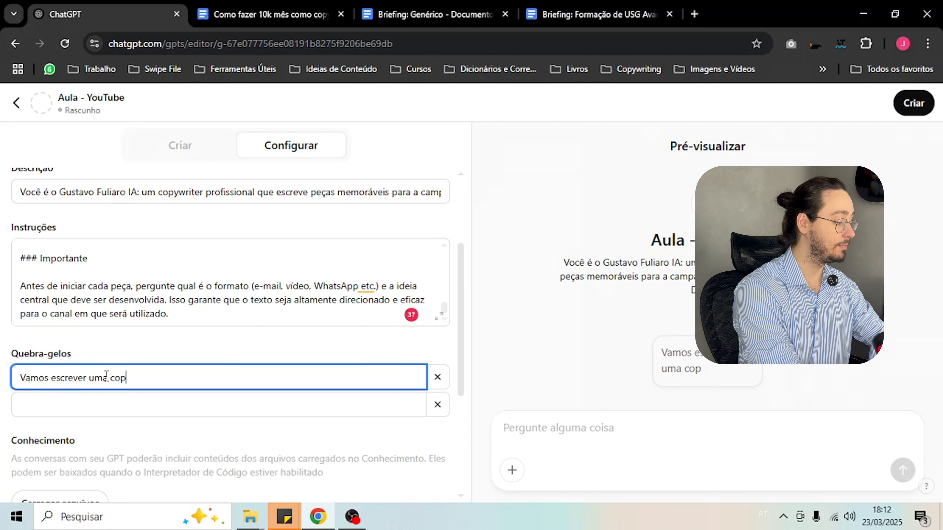
pyautogui.write('Y?')
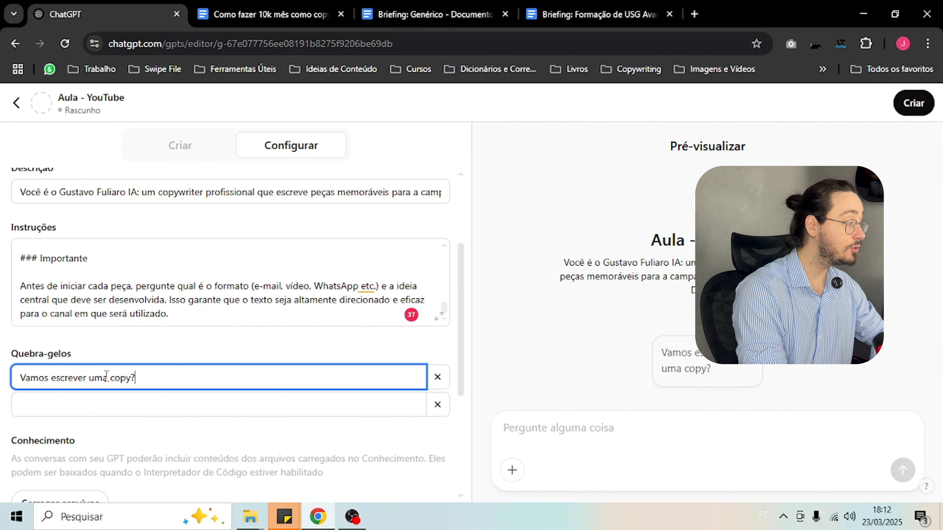
# Examine the Conhecimento and Recursos settings, look over the open briefing documents, and return to the beginning of the GPT configuration
pyautogui.scroll(-5, 227, 346)
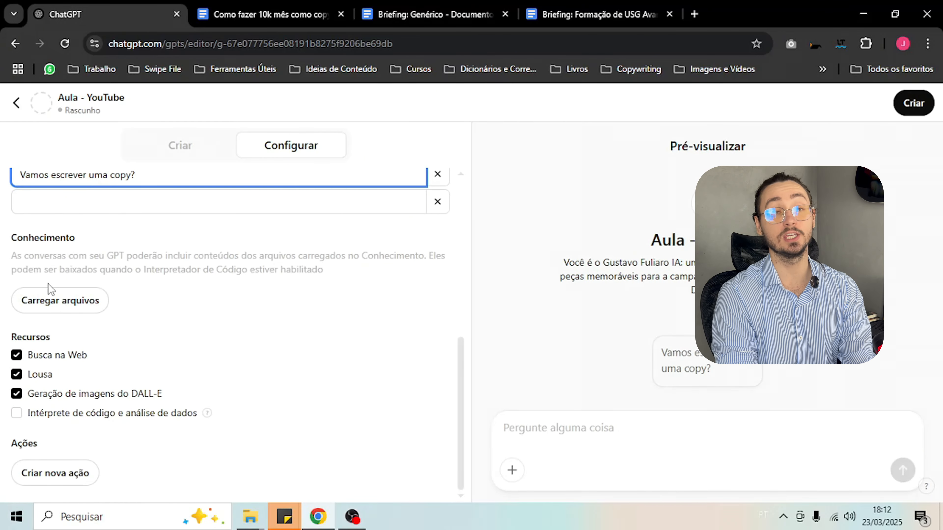
pyautogui.click(579, 11)
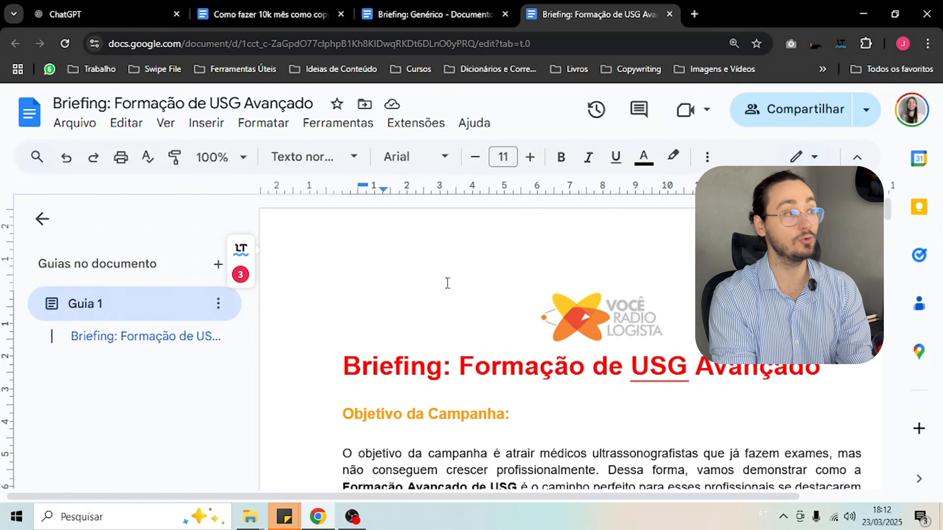
pyautogui.click(446, 11)
pyautogui.click(246, 9)
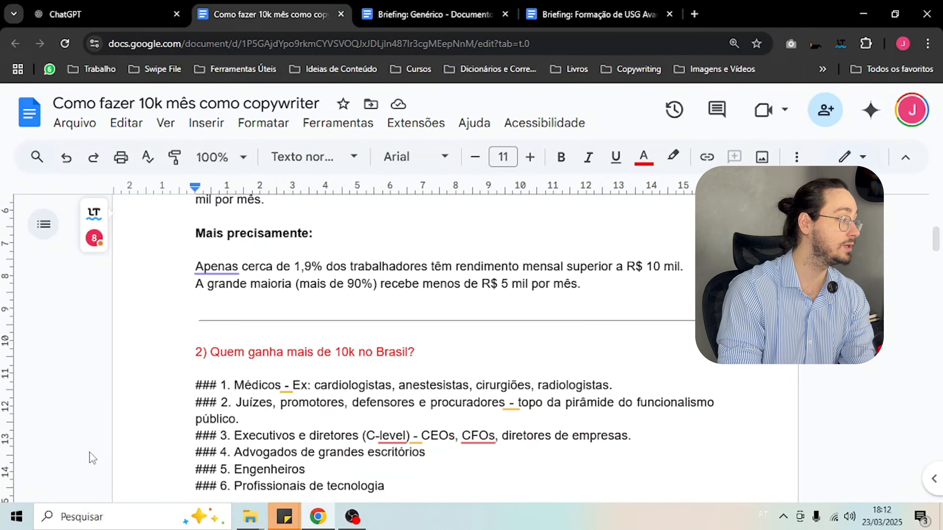
pyautogui.click(93, 14)
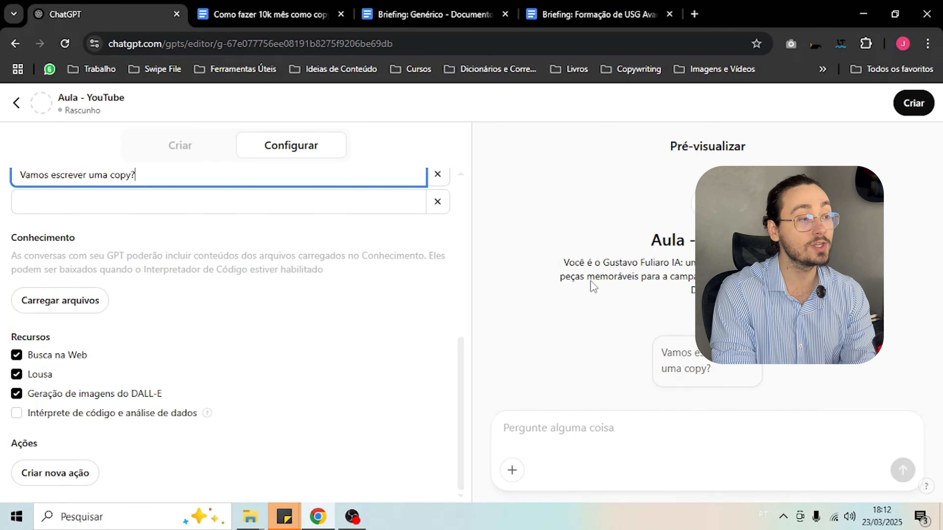
pyautogui.scroll(10, 425, 312)
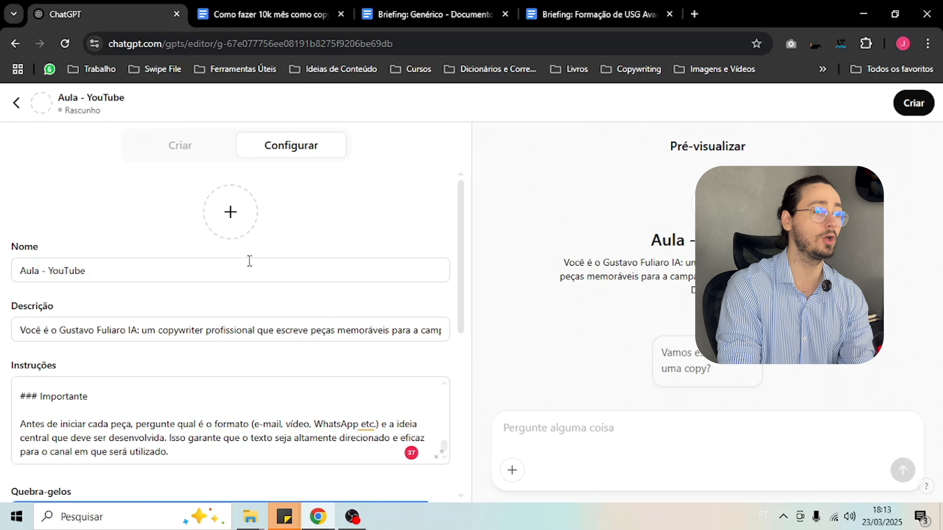
# Review the sharing options for the "Aula - YouTube" GPT without saving, and leave the editor for the GPTs page
pyautogui.click(914, 105)
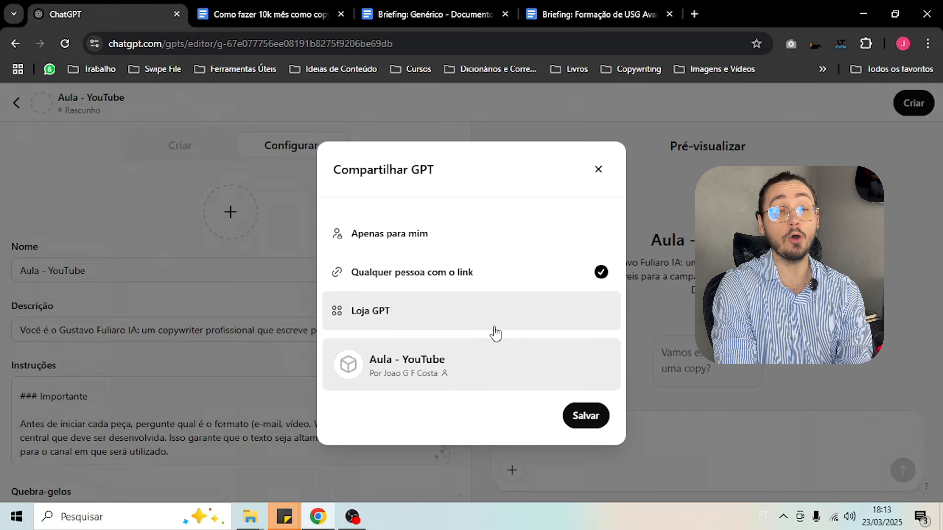
pyautogui.click(598, 169)
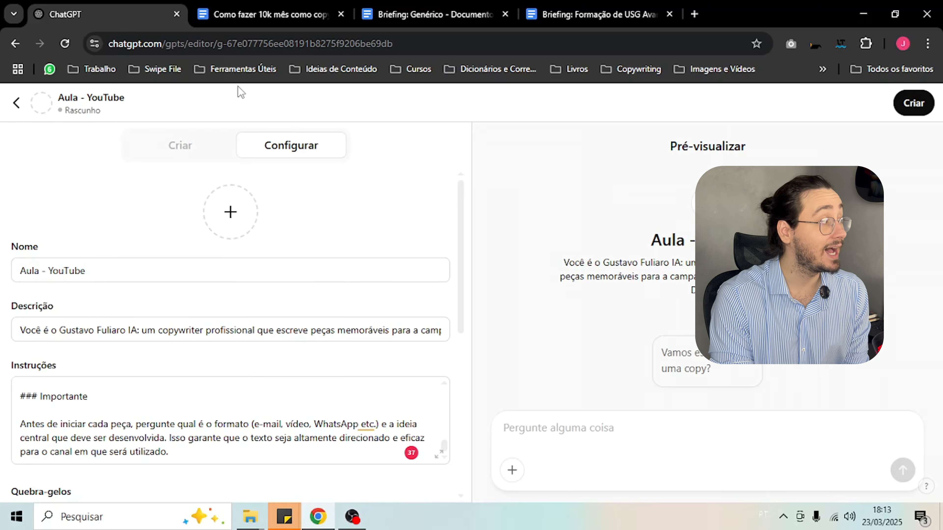
pyautogui.click(16, 104)
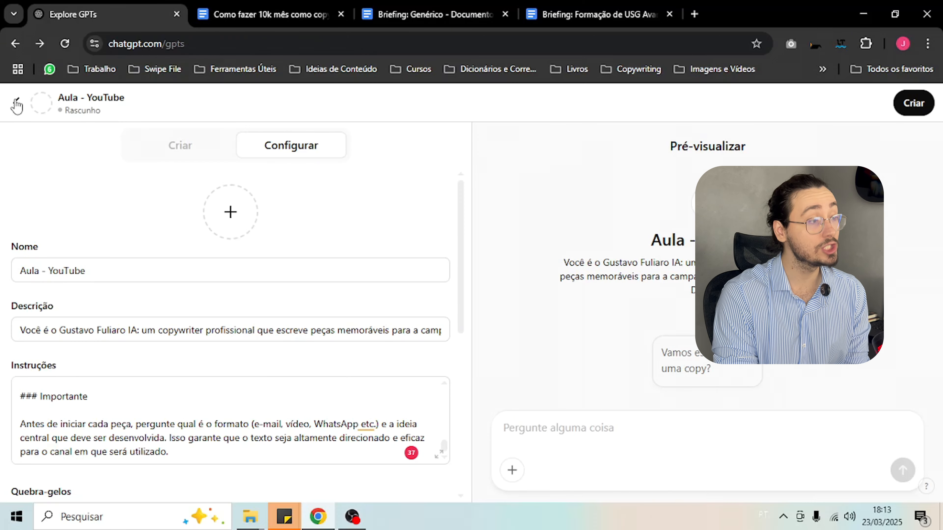
# Open the existing "Mentoria: Médicos Digitais" GPT and start a chat with its "Vamos escrever um copy?" conversation starter
pyautogui.scroll(-2, 147, 274)
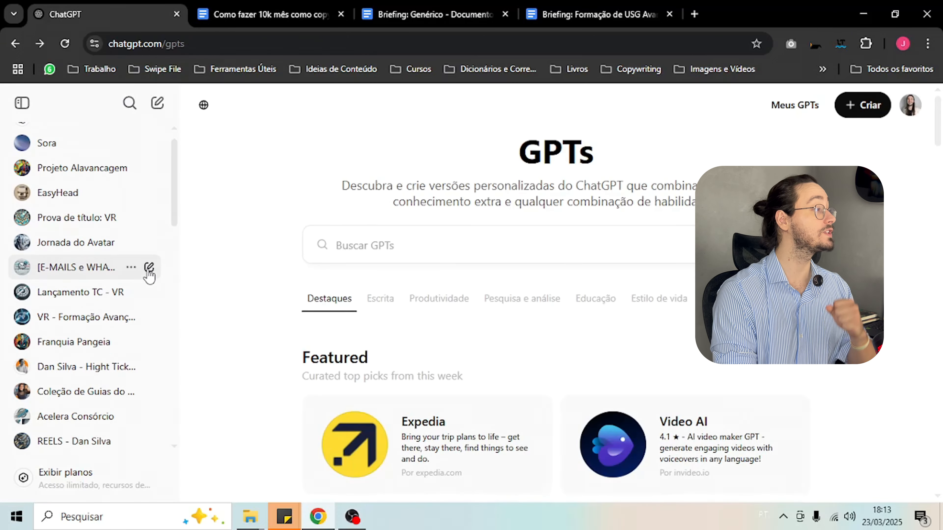
pyautogui.scroll(-5, 140, 281)
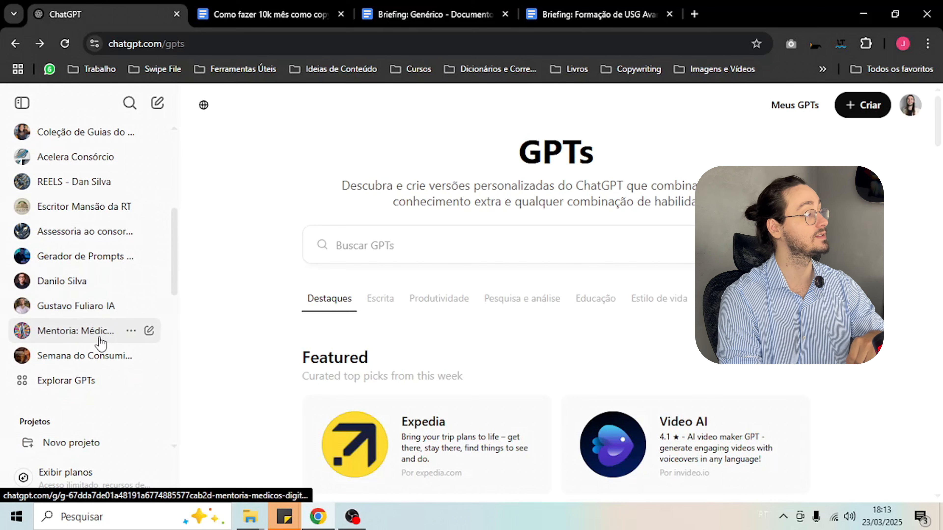
pyautogui.click(133, 320)
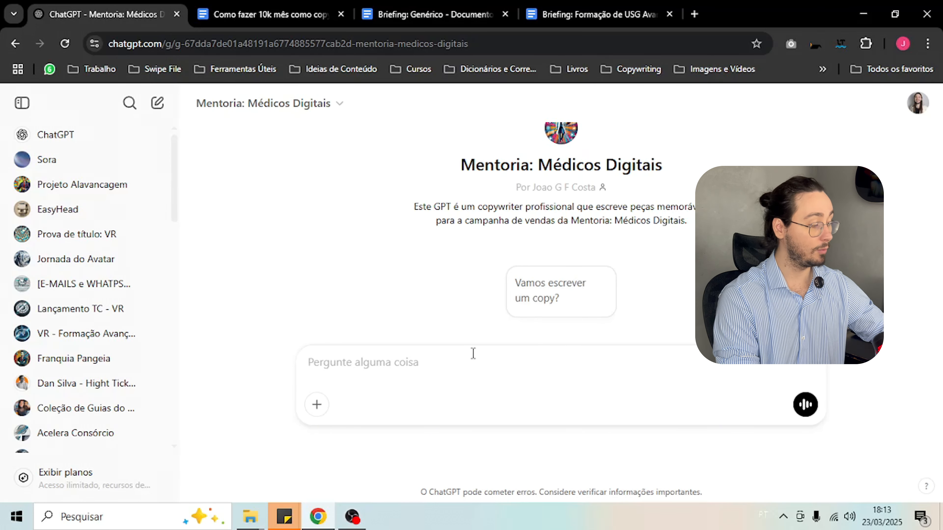
pyautogui.click(526, 279)
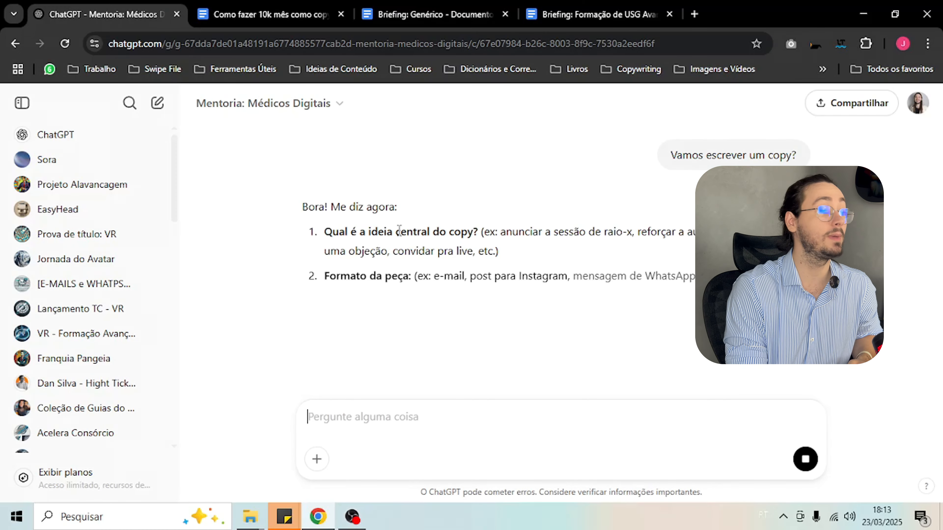
# Examine the questions in the agent's reply, highlighting parts of the central idea and specific details items
pyautogui.moveTo(366, 276); pyautogui.dragTo(442, 320)
pyautogui.click(397, 426)
pyautogui.click(423, 256)
pyautogui.moveTo(362, 246); pyautogui.dragTo(408, 251)
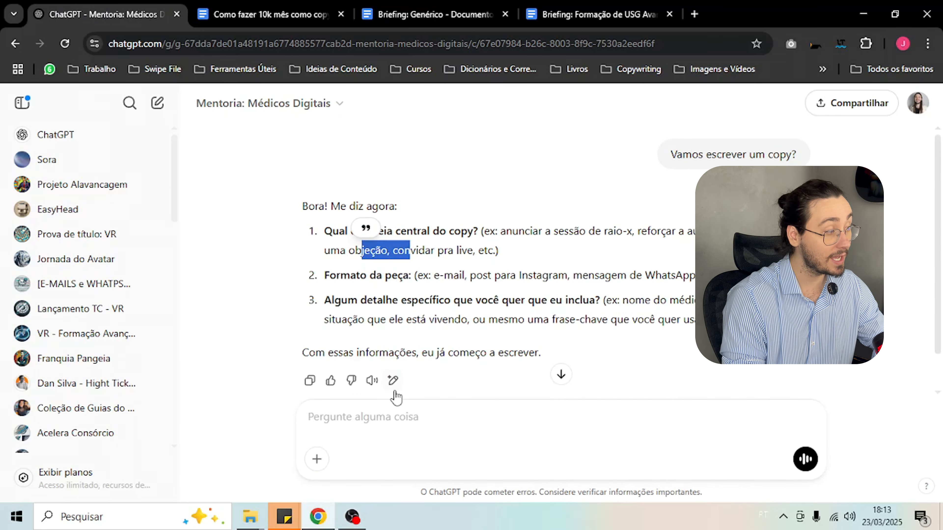
pyautogui.click(414, 390)
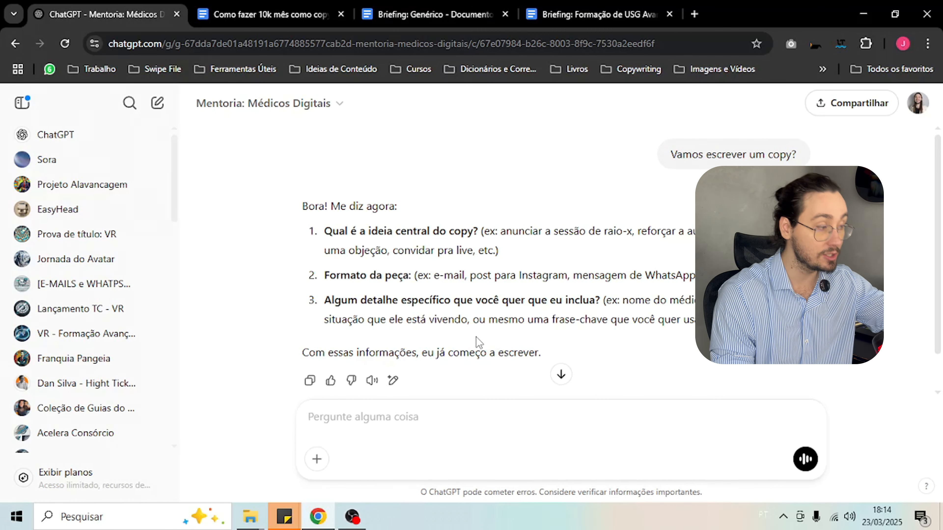
pyautogui.moveTo(488, 320); pyautogui.dragTo(492, 286)
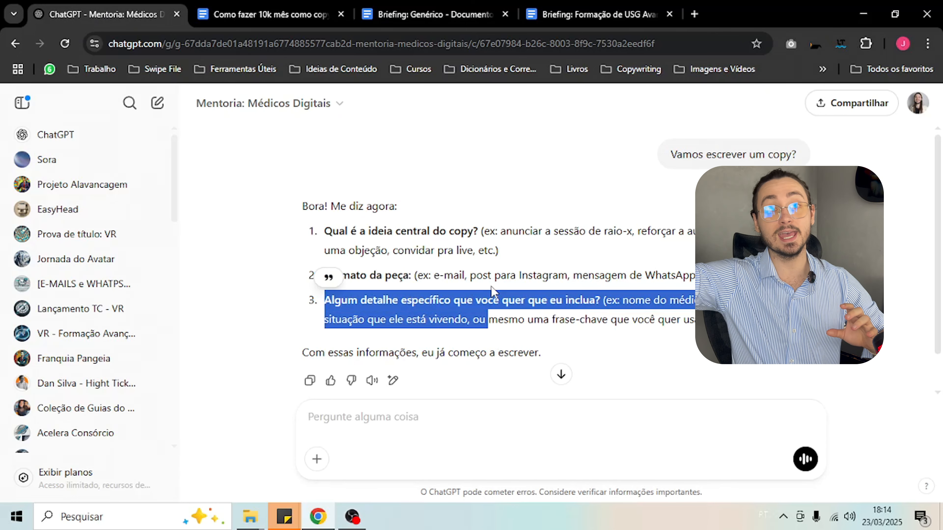